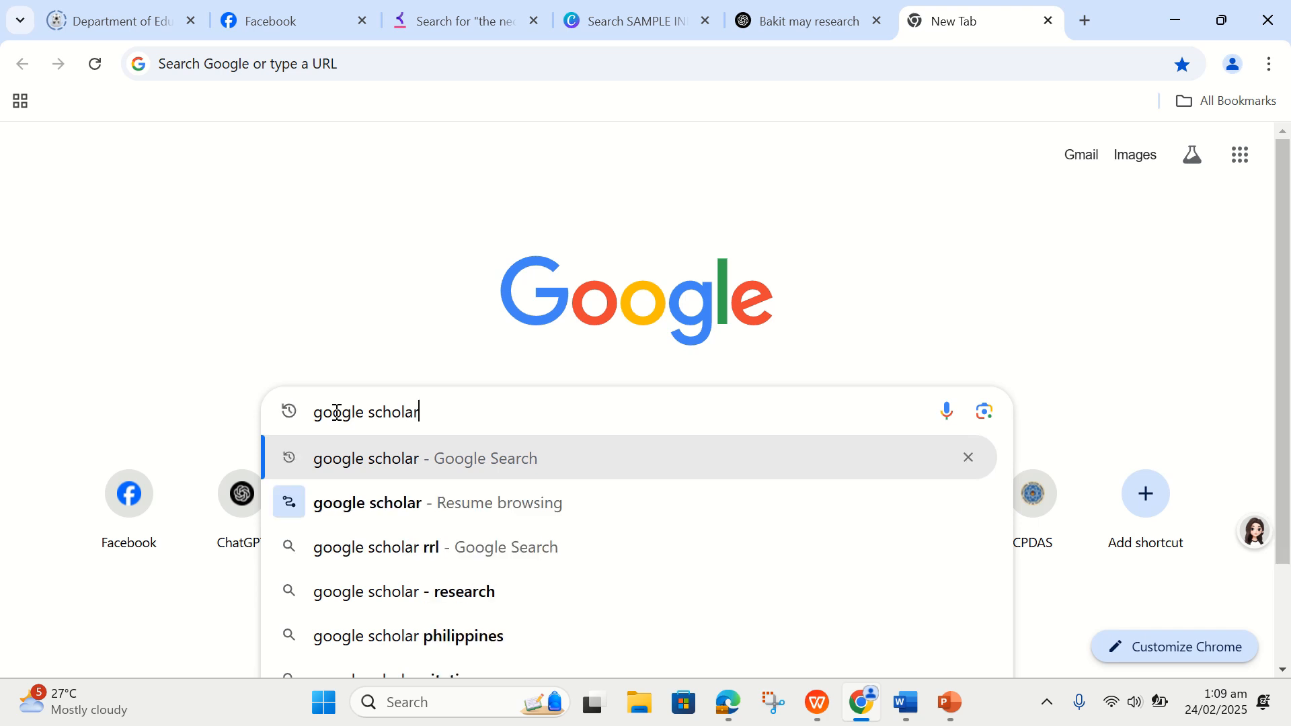
Step: Search Google for "google scholar" and open the Google Scholar site from the results
{"action": "left_click", "coordinate": [349, 468]}
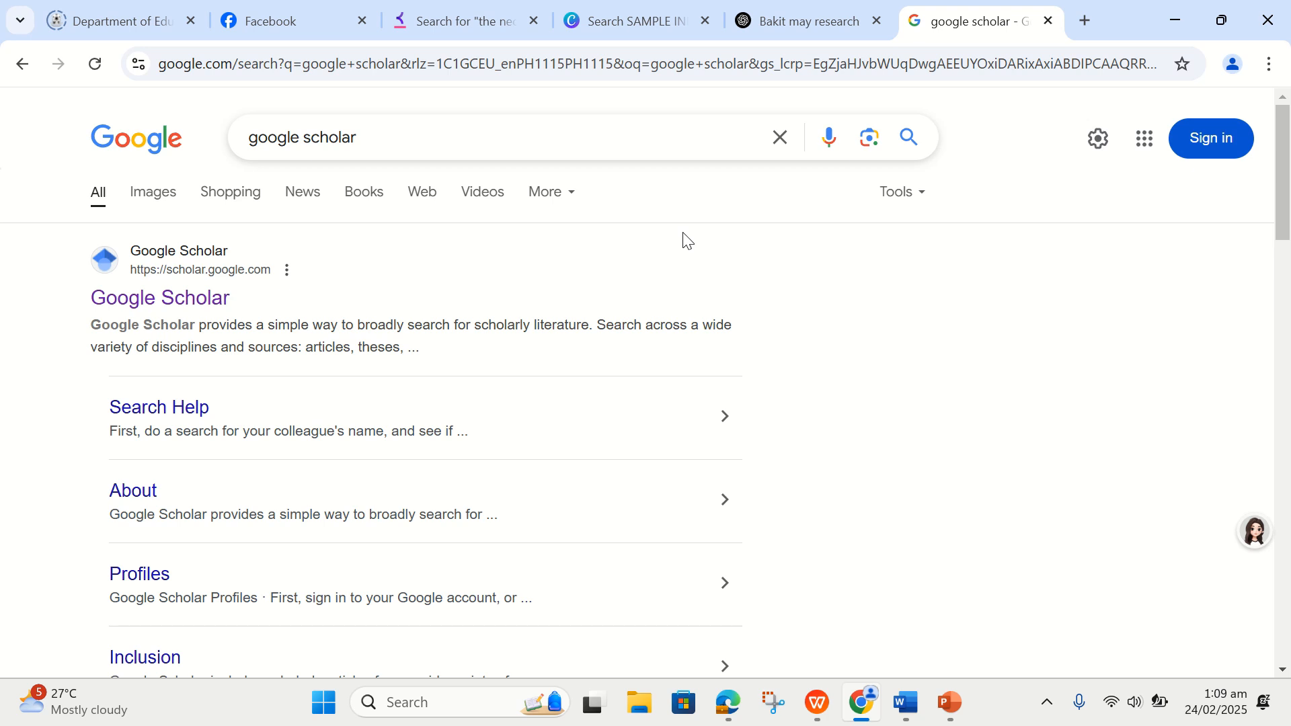
{"action": "left_click", "coordinate": [169, 313]}
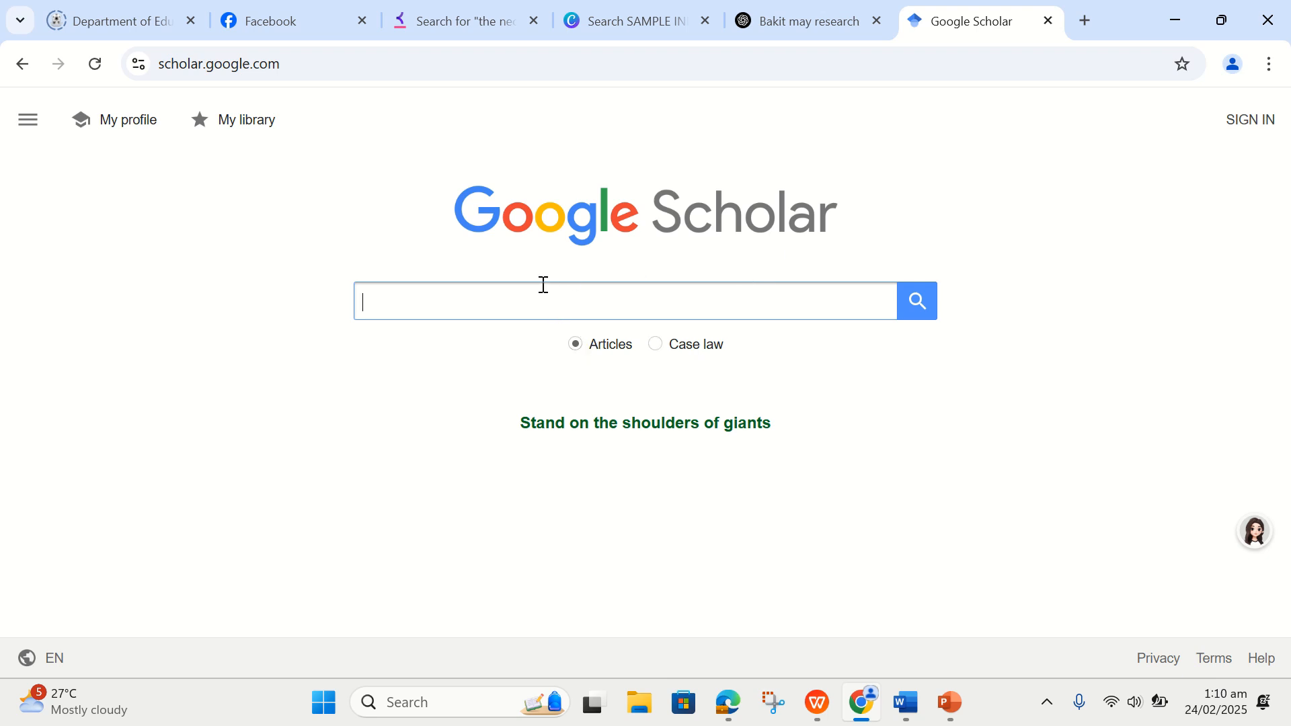
Step: Search Google Scholar articles for "The Effect of Absenteeism and Academic Performance"
{"action": "left_click", "coordinate": [416, 299]}
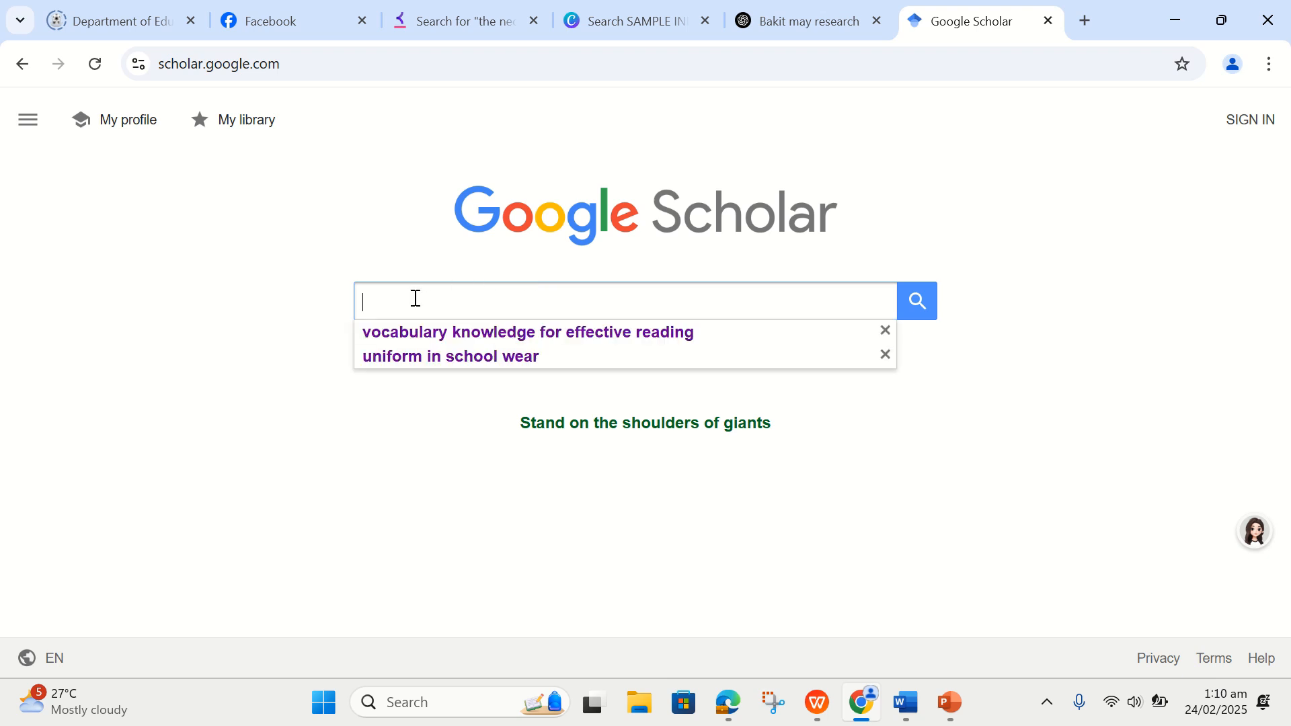
{"action": "type", "text": "The "}
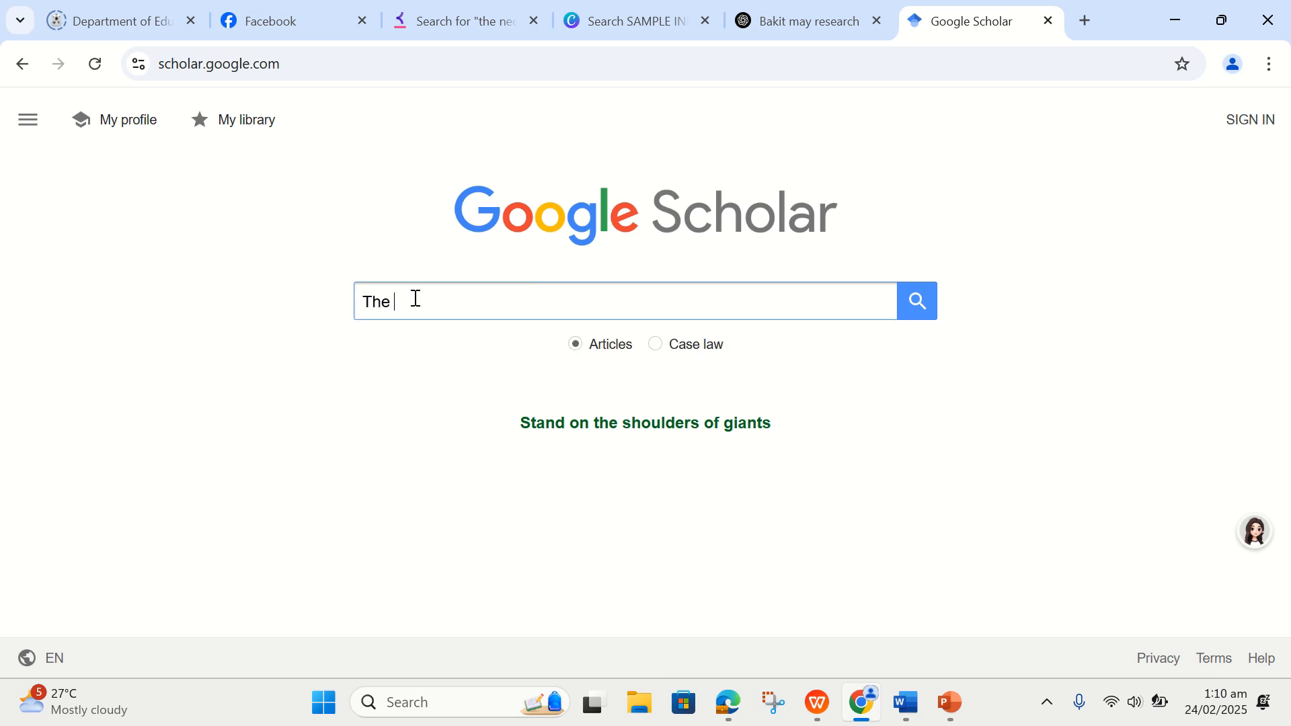
{"action": "type", "text": "Effe"}
{"action": "key", "text": "BackSpace"}
{"action": "type", "text": "Effect of"}
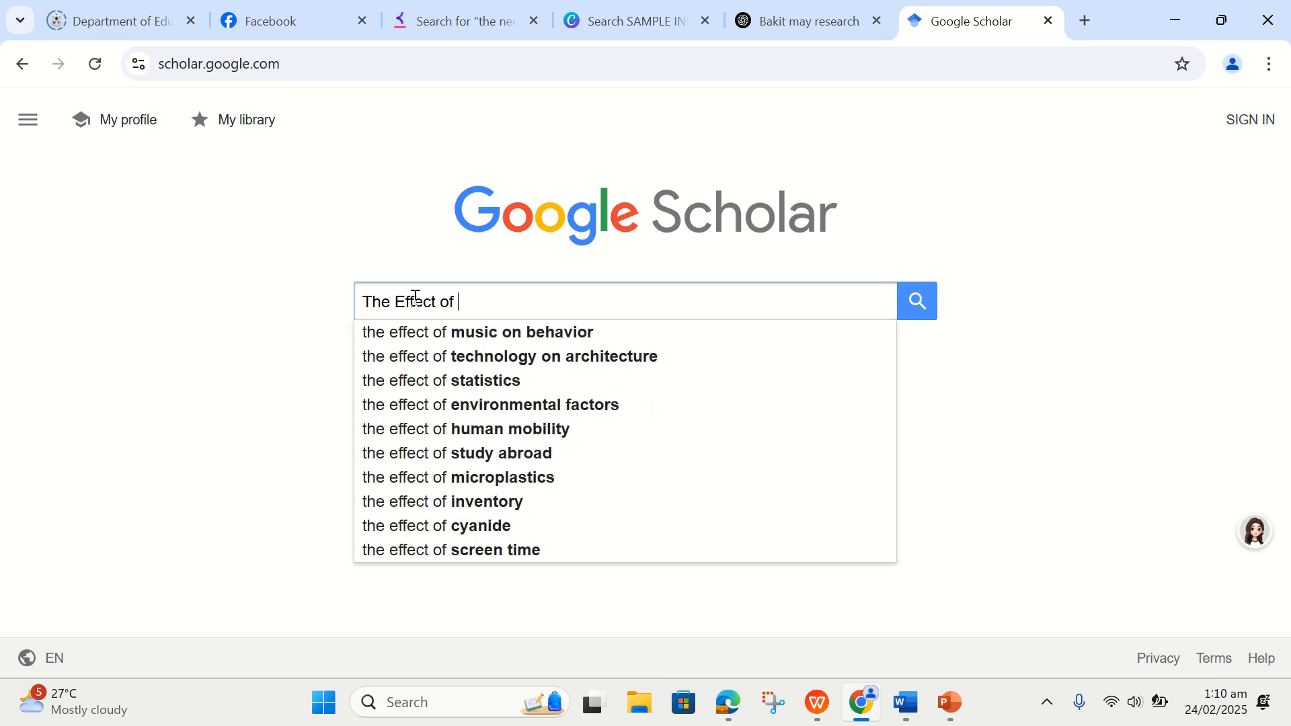
{"action": "type", "text": " Ad"}
{"action": "key", "text": "BackSpace"}
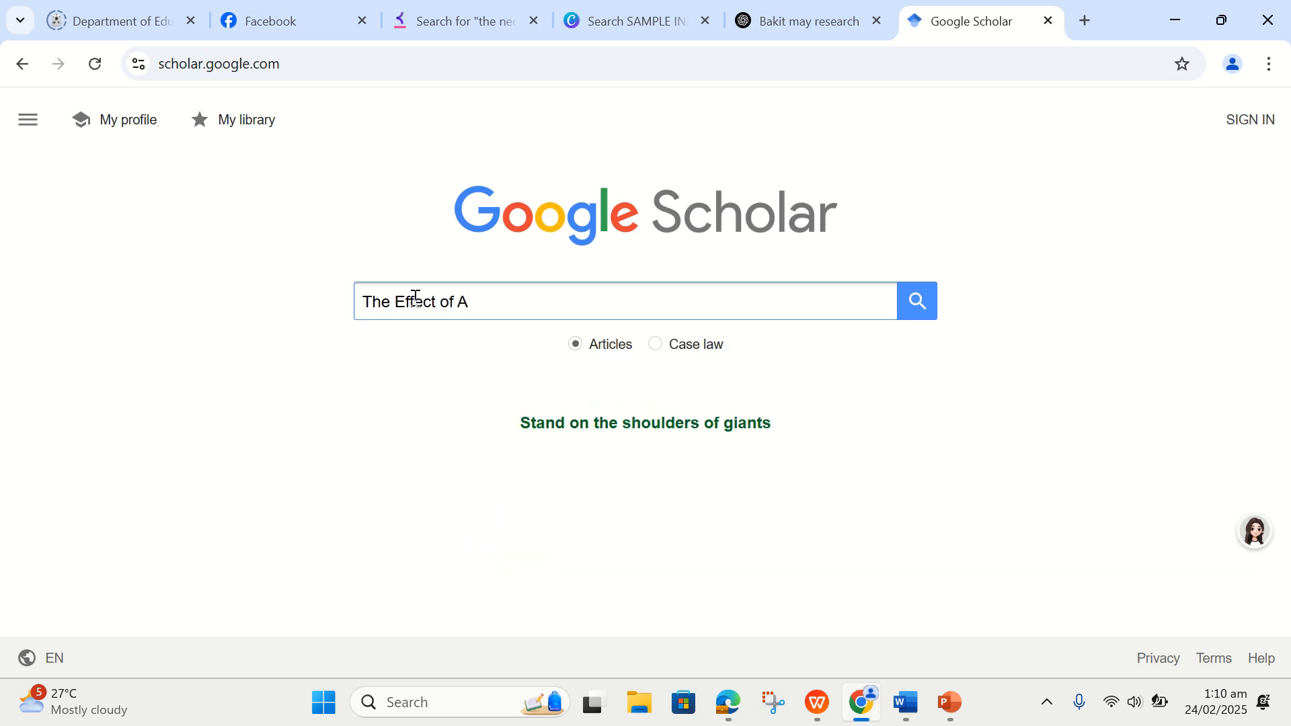
{"action": "type", "text": "bsenteeism"}
{"action": "type", "text": "and "}
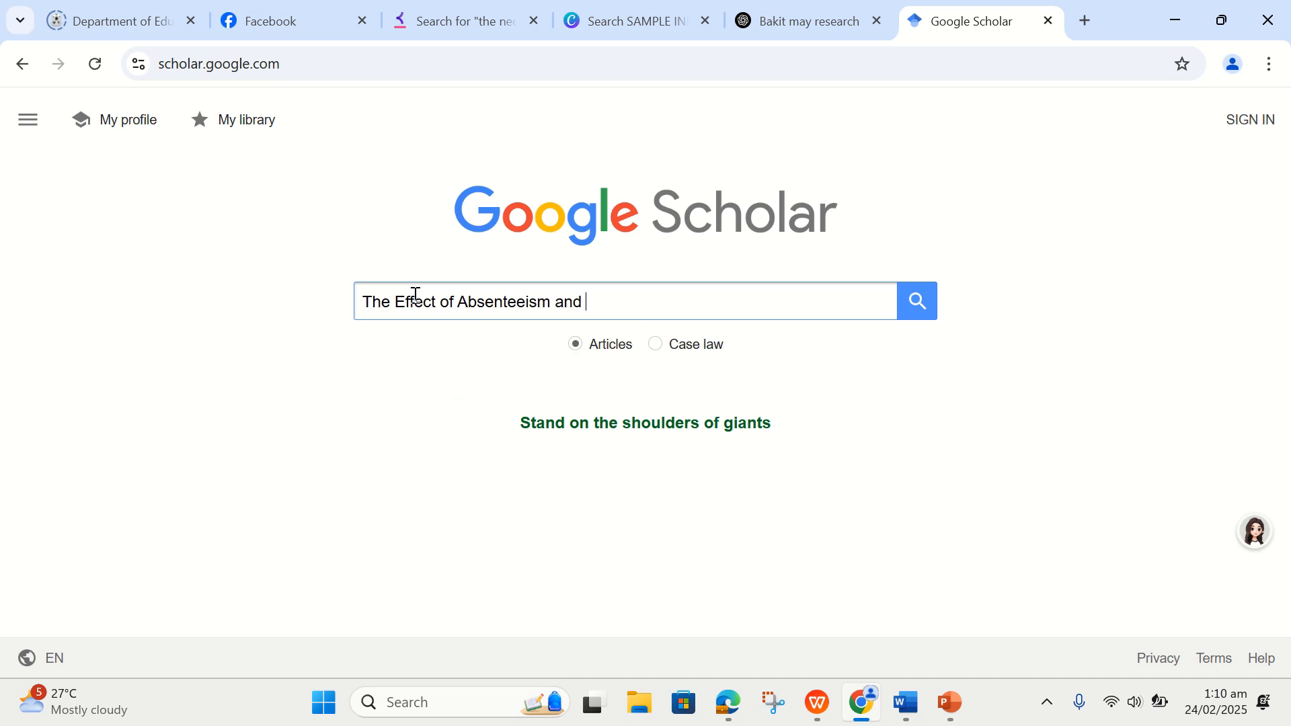
{"action": "type", "text": "ac"}
{"action": "key", "text": "BackSpace"}
{"action": "type", "text": "Academic Perf"}
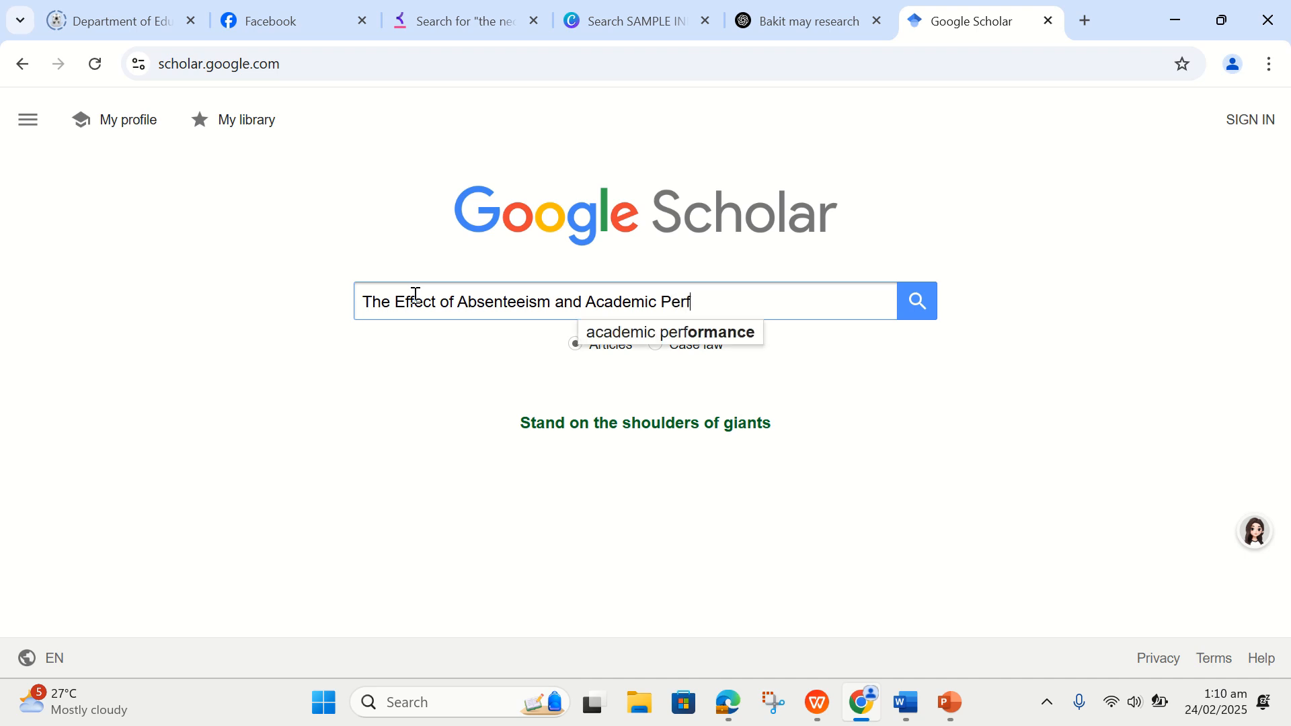
{"action": "type", "text": "ormance"}
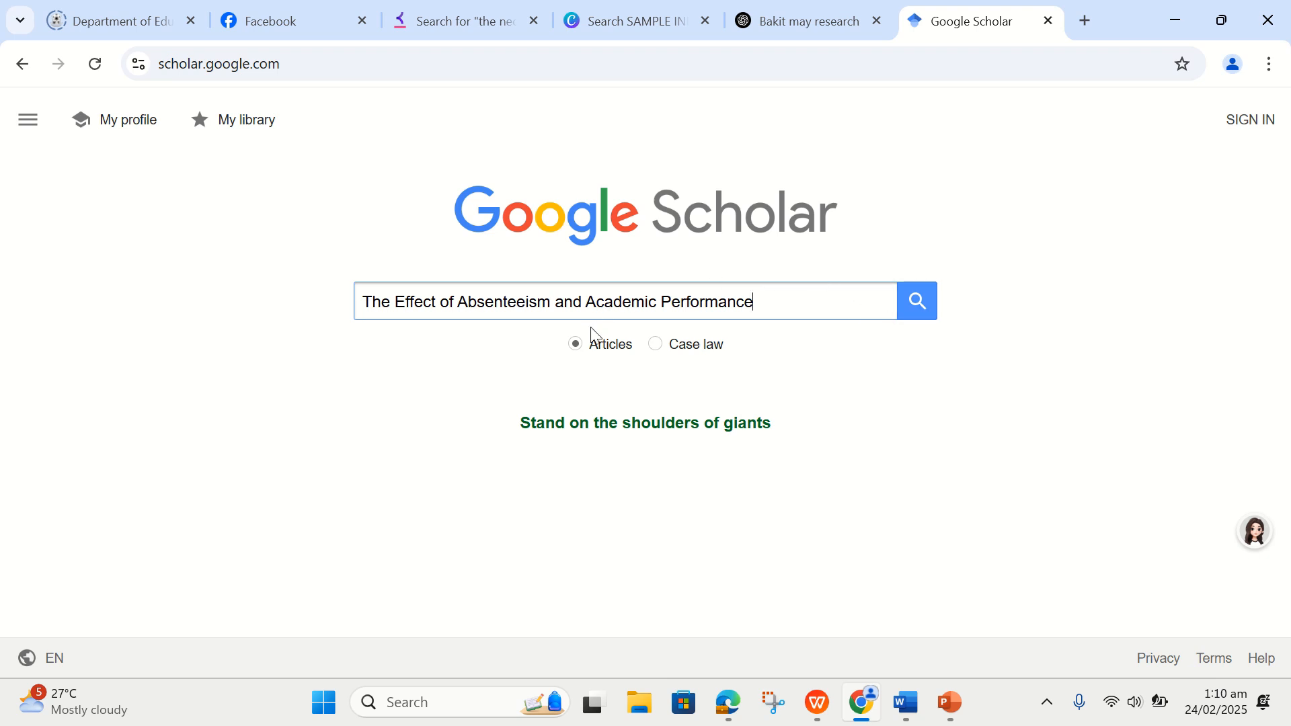
{"action": "left_click", "coordinate": [926, 314]}
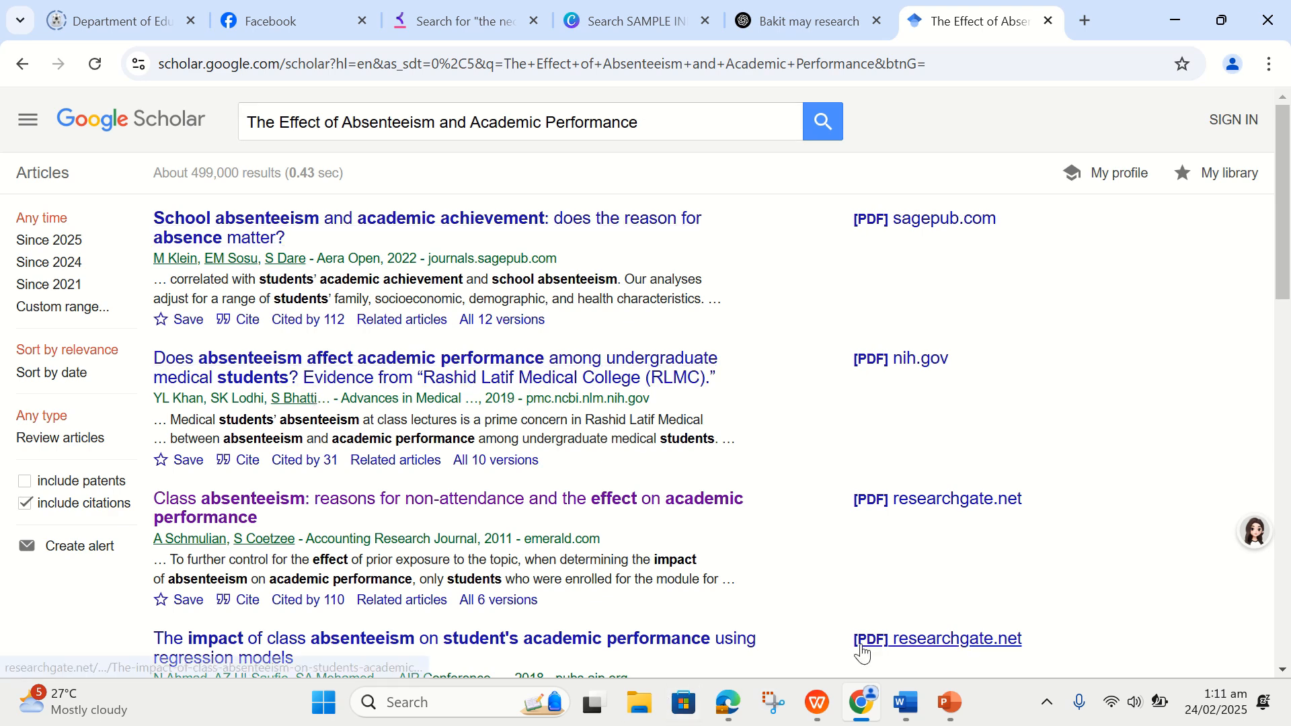
Step: Switch to Word's Document1 to read the student questions about reference years, and return to the Google Scholar results in Chrome
{"action": "mouse_move", "coordinate": [907, 708]}
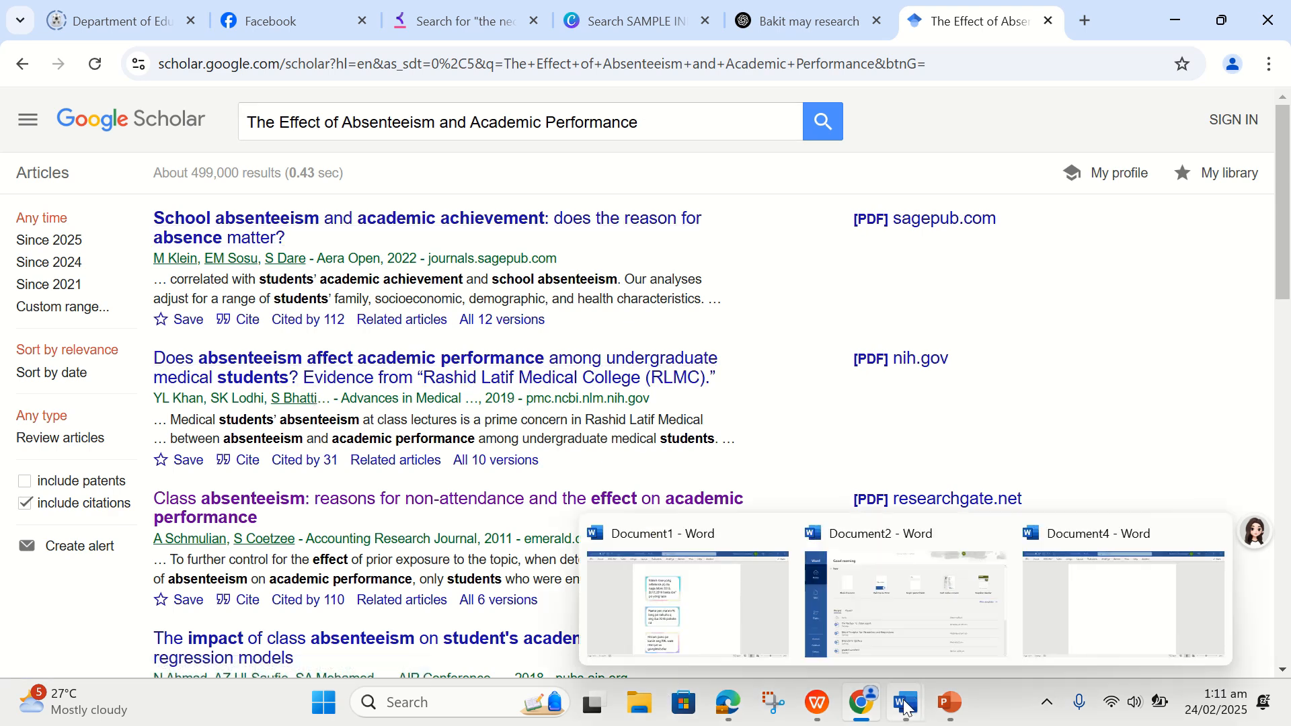
{"action": "left_click", "coordinate": [687, 619]}
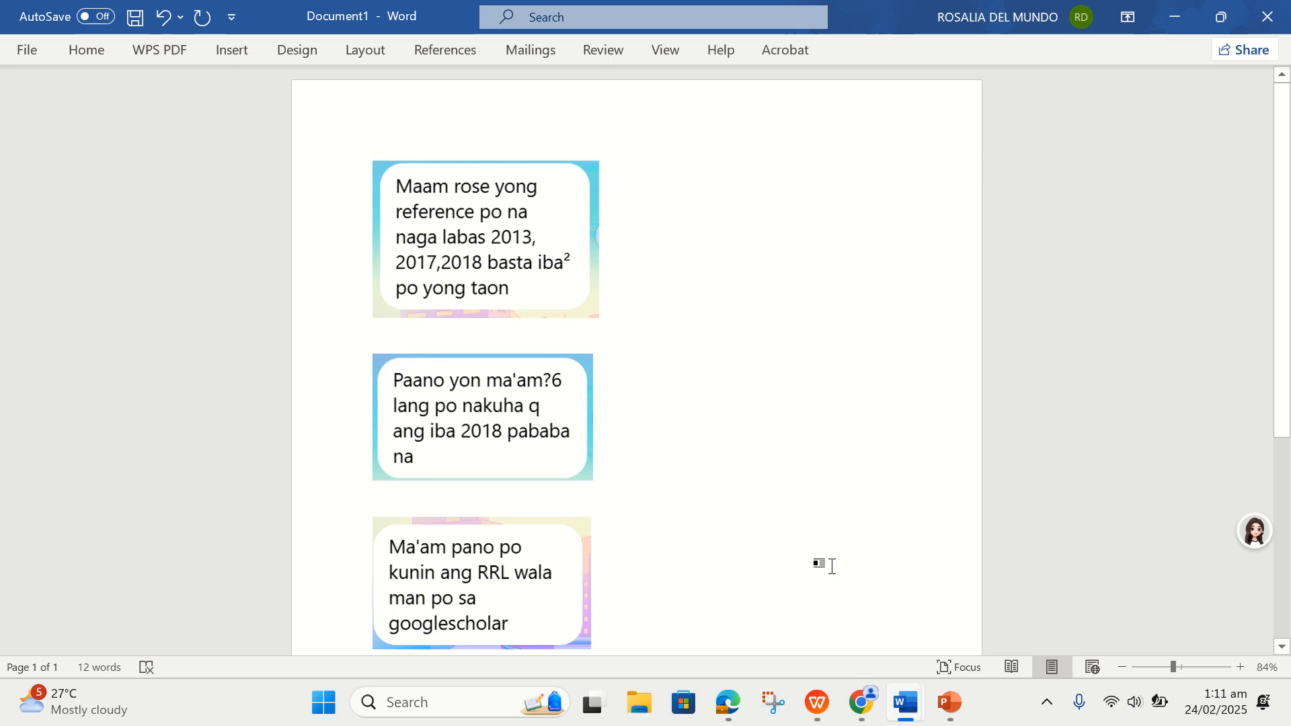
{"action": "left_click", "coordinate": [856, 703]}
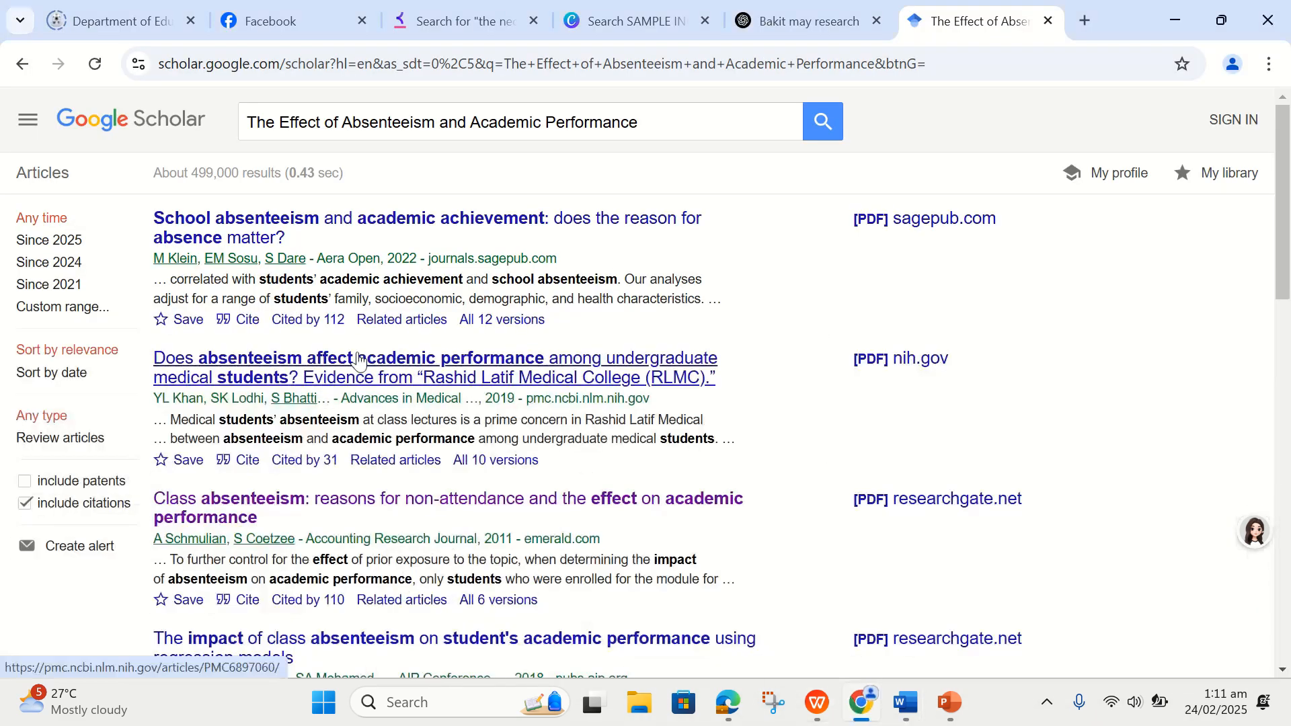
Step: Limit the article results to a custom publication range from 2020 to 2025
{"action": "left_click", "coordinate": [58, 315]}
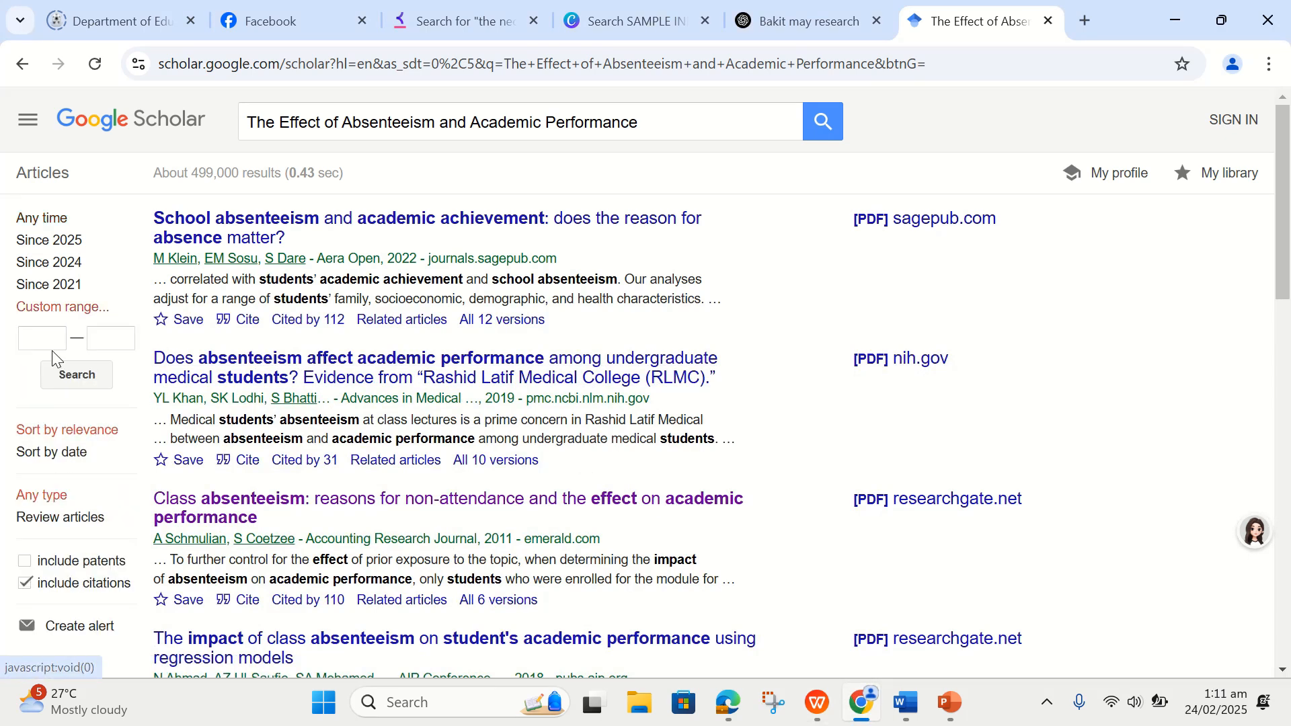
{"action": "left_click", "coordinate": [40, 340]}
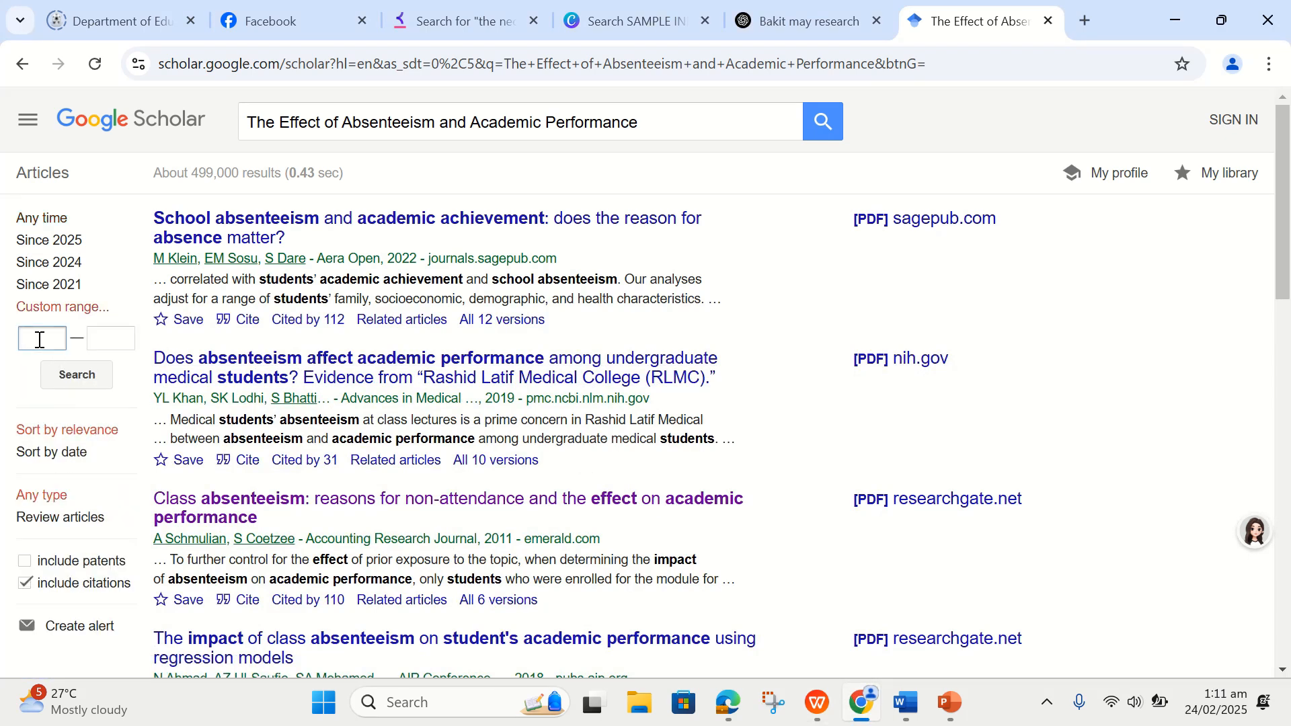
{"action": "type", "text": "2020"}
{"action": "left_click", "coordinate": [96, 340]}
{"action": "type", "text": "2"}
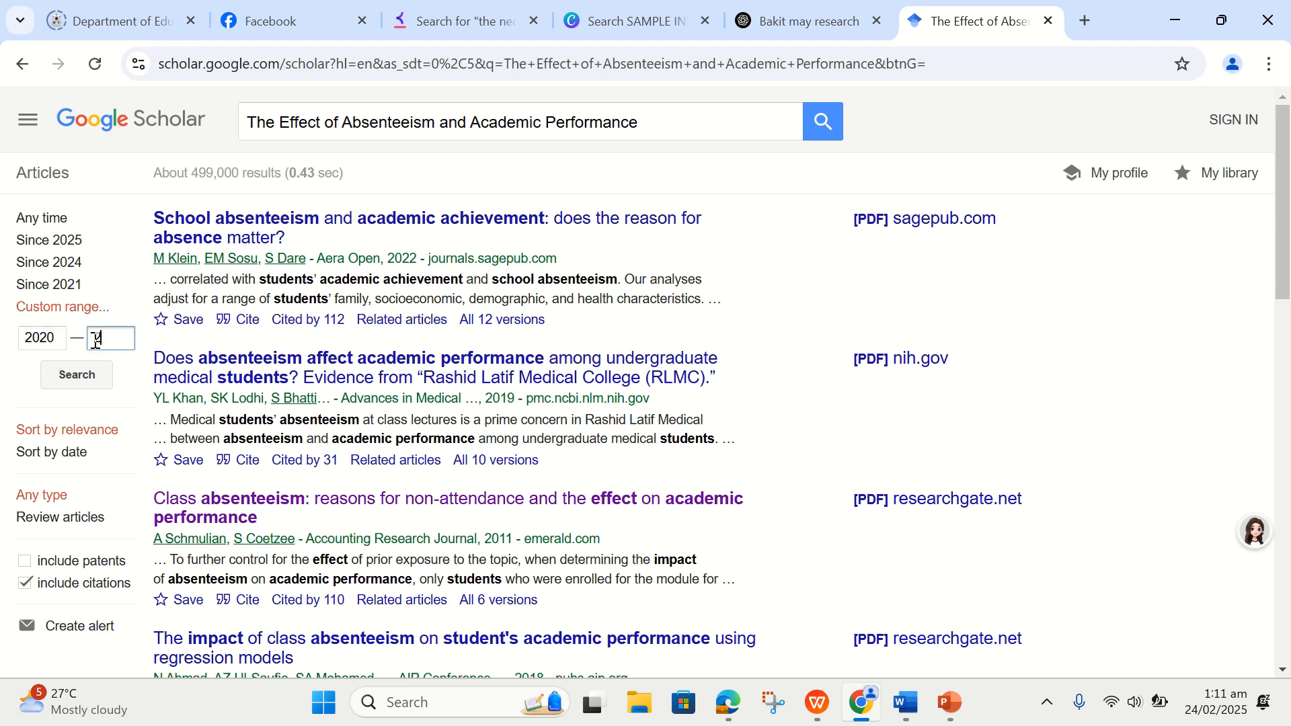
{"action": "type", "text": "025"}
{"action": "left_click", "coordinate": [87, 380]}
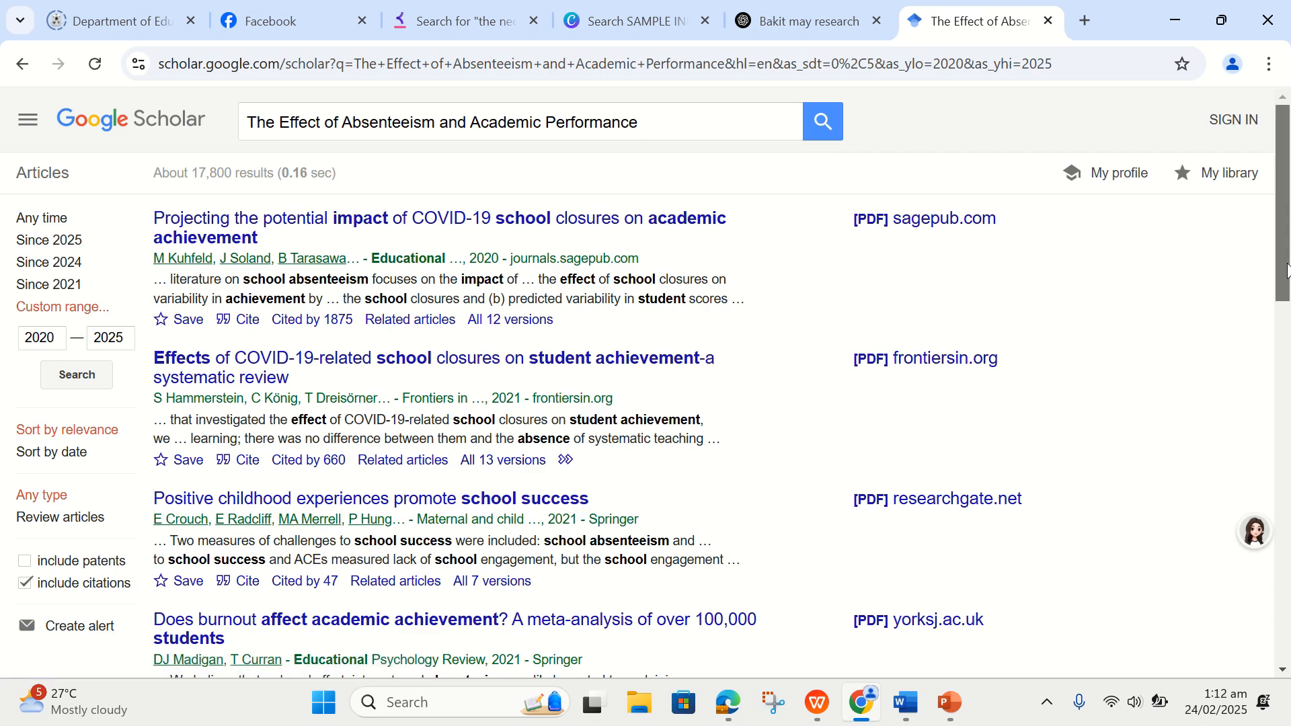
Step: Add "in America" to the end of the Google Scholar query and run the search
{"action": "left_click_drag", "start_coordinate": [1287, 272], "coordinate": [1286, 473]}
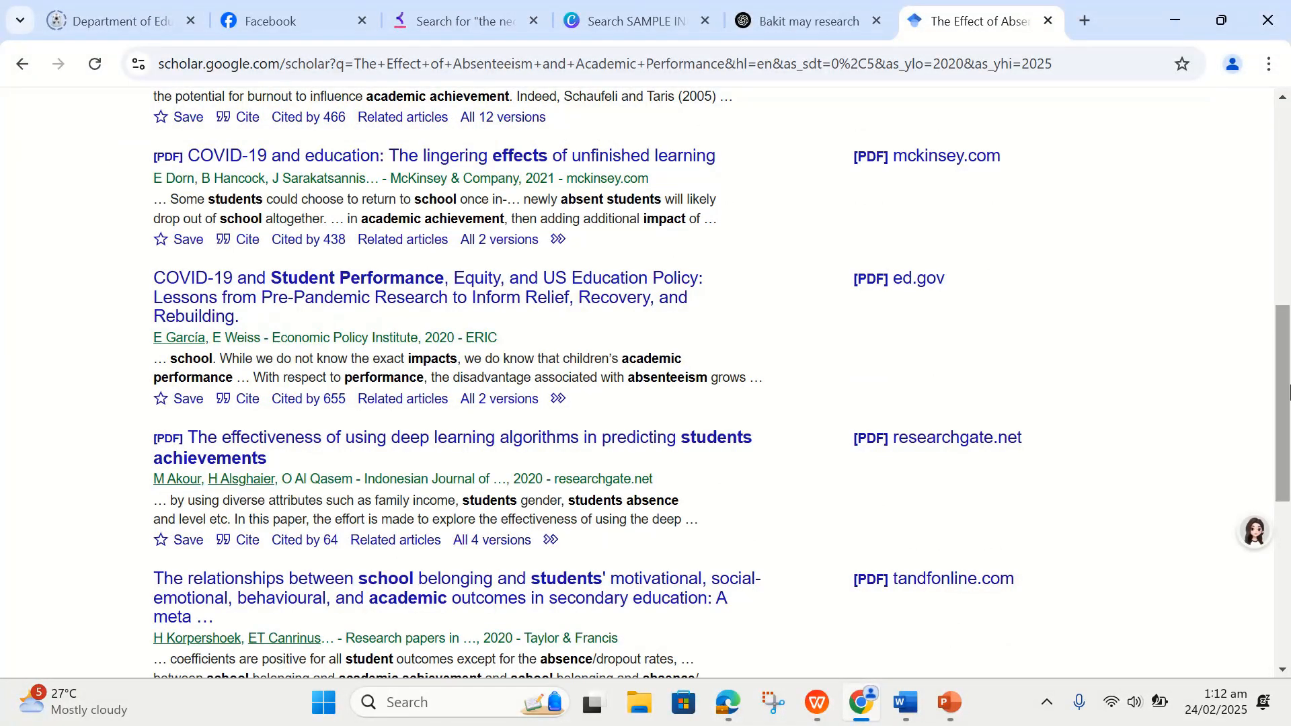
{"action": "scroll", "coordinate": [1289, 390], "scroll_direction": "up", "scroll_amount": 9}
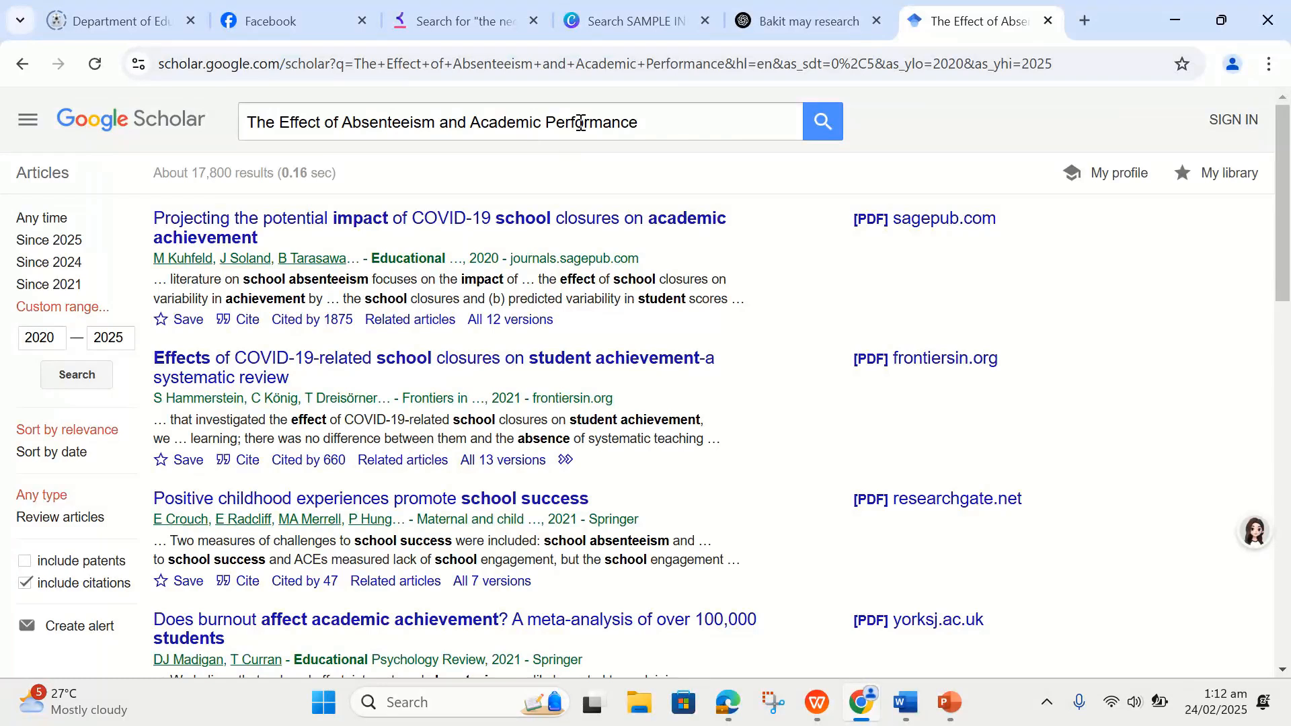
{"action": "left_click", "coordinate": [647, 118]}
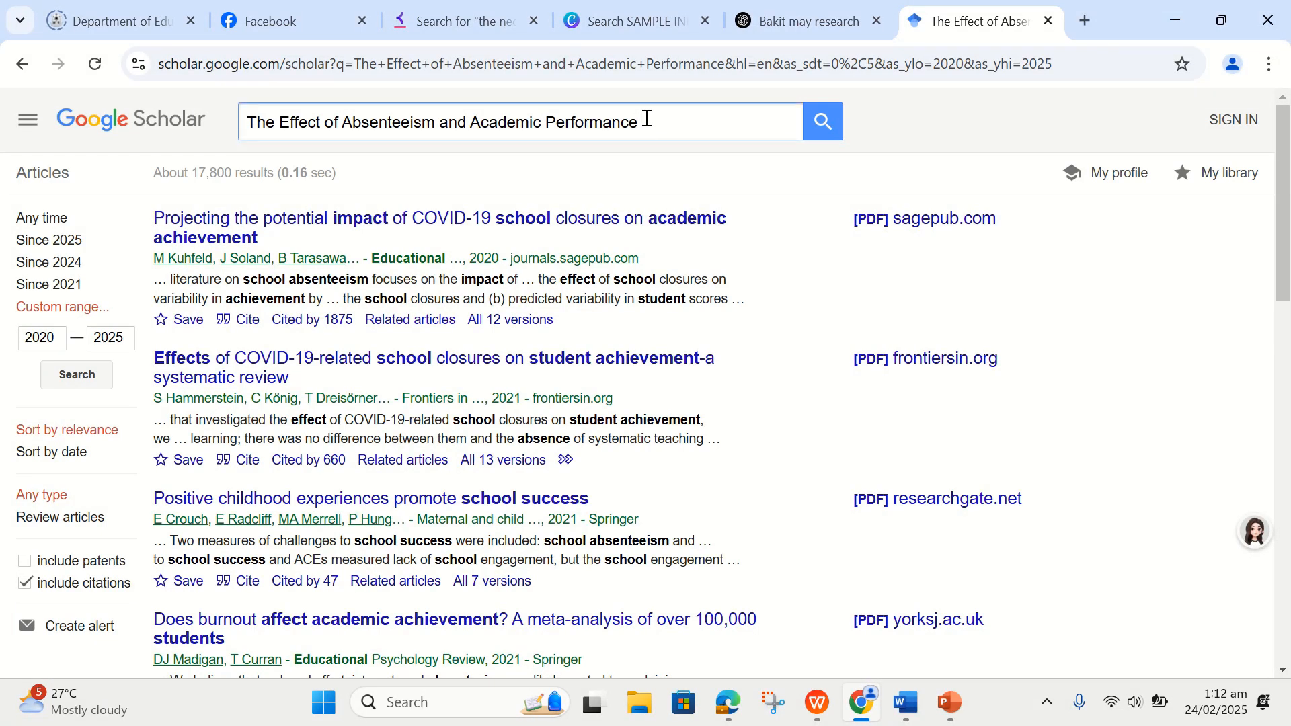
{"action": "type", "text": "in America"}
{"action": "key", "text": "Return"}
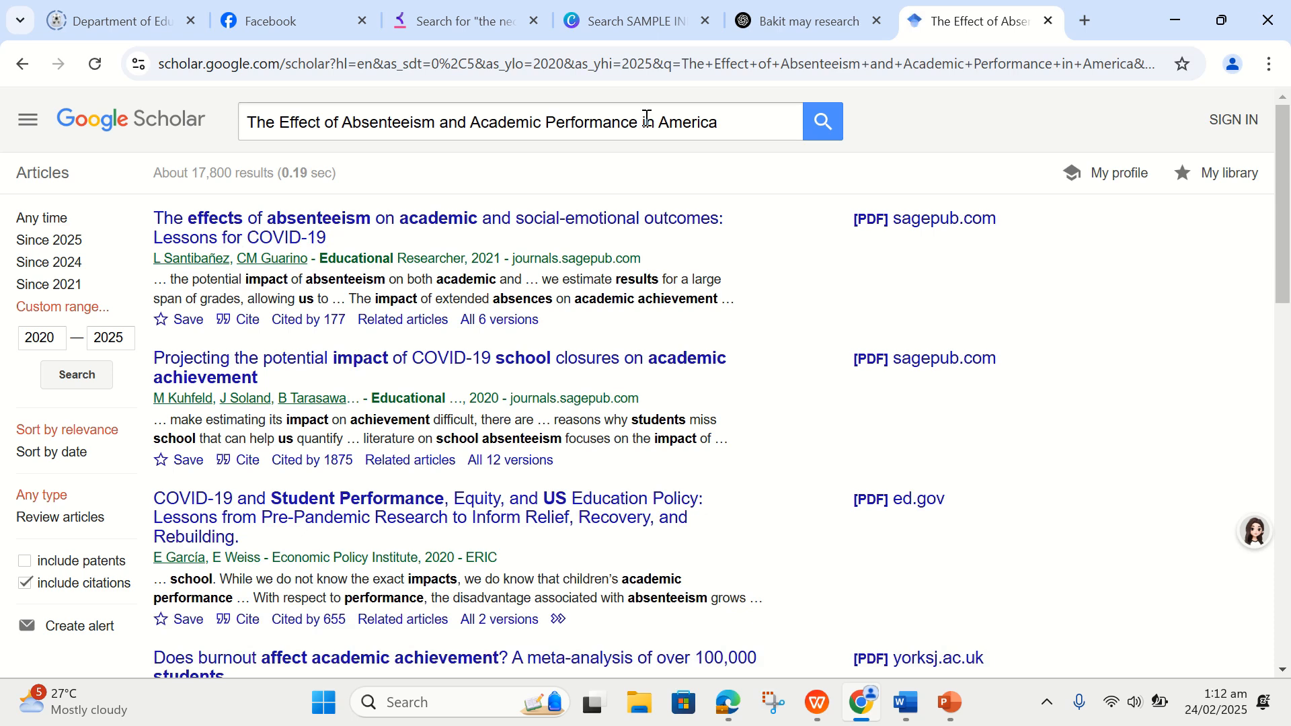
{"action": "left_click", "coordinate": [826, 138]}
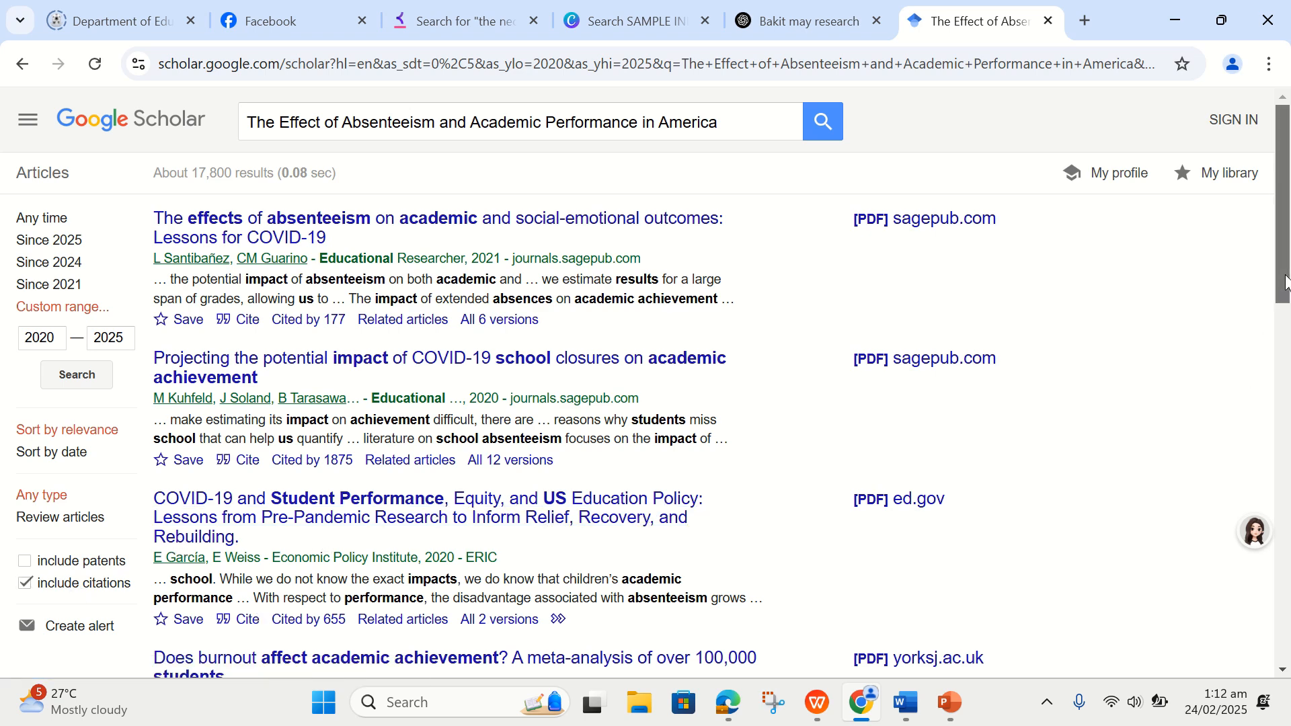
Step: Skim the America results, check the student questions in Word's Document1, and return to Google Scholar in Chrome
{"action": "scroll", "coordinate": [1281, 329], "scroll_direction": "down", "scroll_amount": 3}
{"action": "left_click_drag", "start_coordinate": [1288, 343], "coordinate": [1288, 367]}
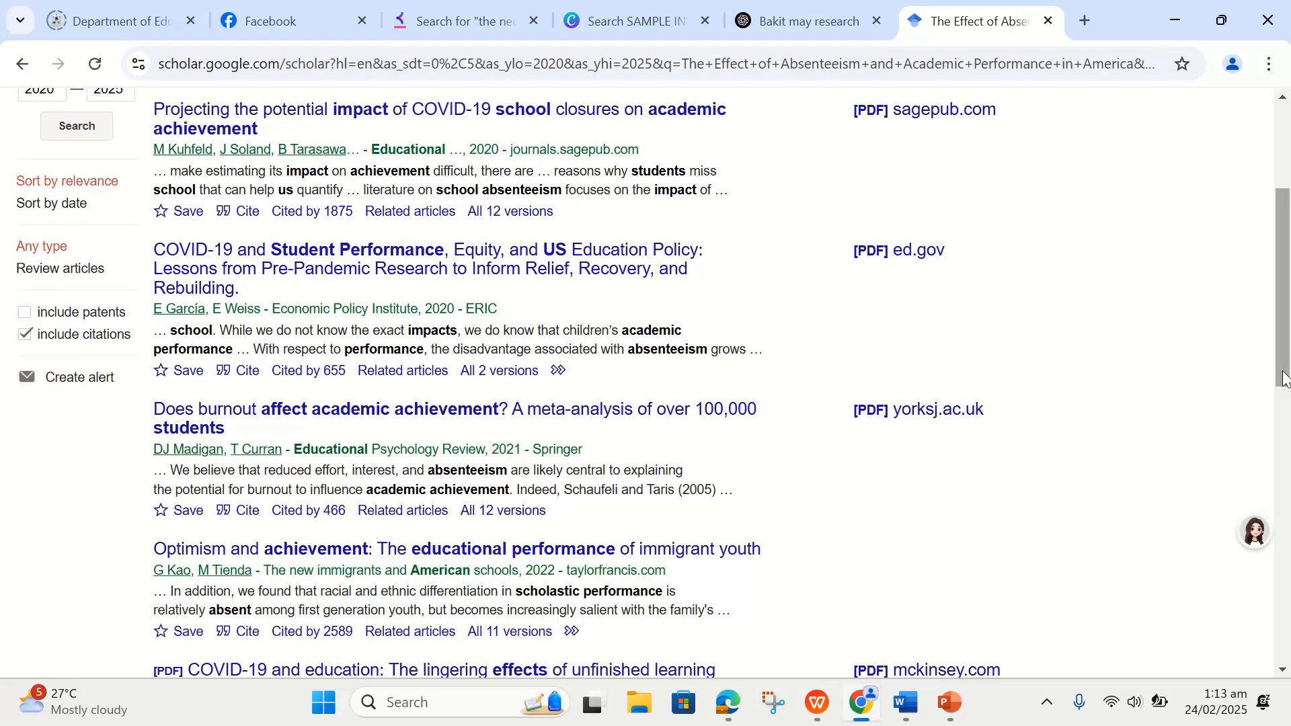
{"action": "scroll", "coordinate": [1280, 330], "scroll_direction": "up", "scroll_amount": 1}
{"action": "scroll", "coordinate": [1280, 330], "scroll_direction": "up", "scroll_amount": 2}
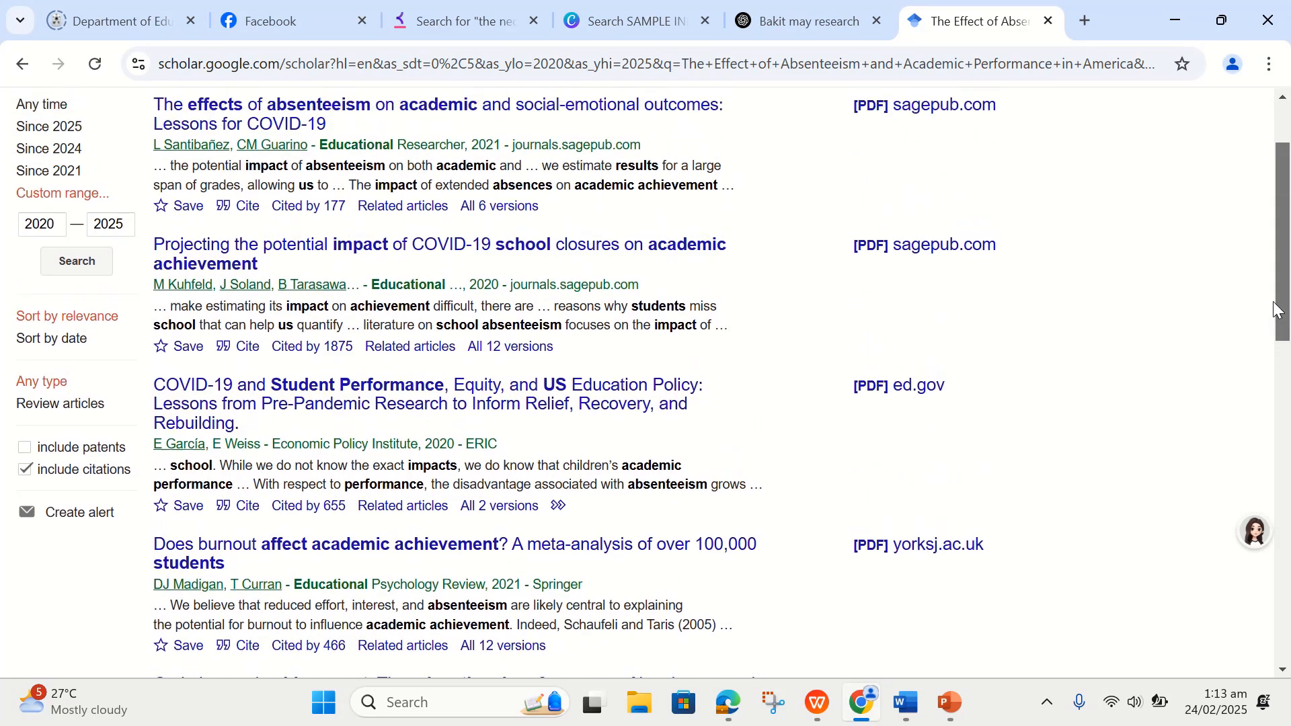
{"action": "mouse_move", "coordinate": [917, 715]}
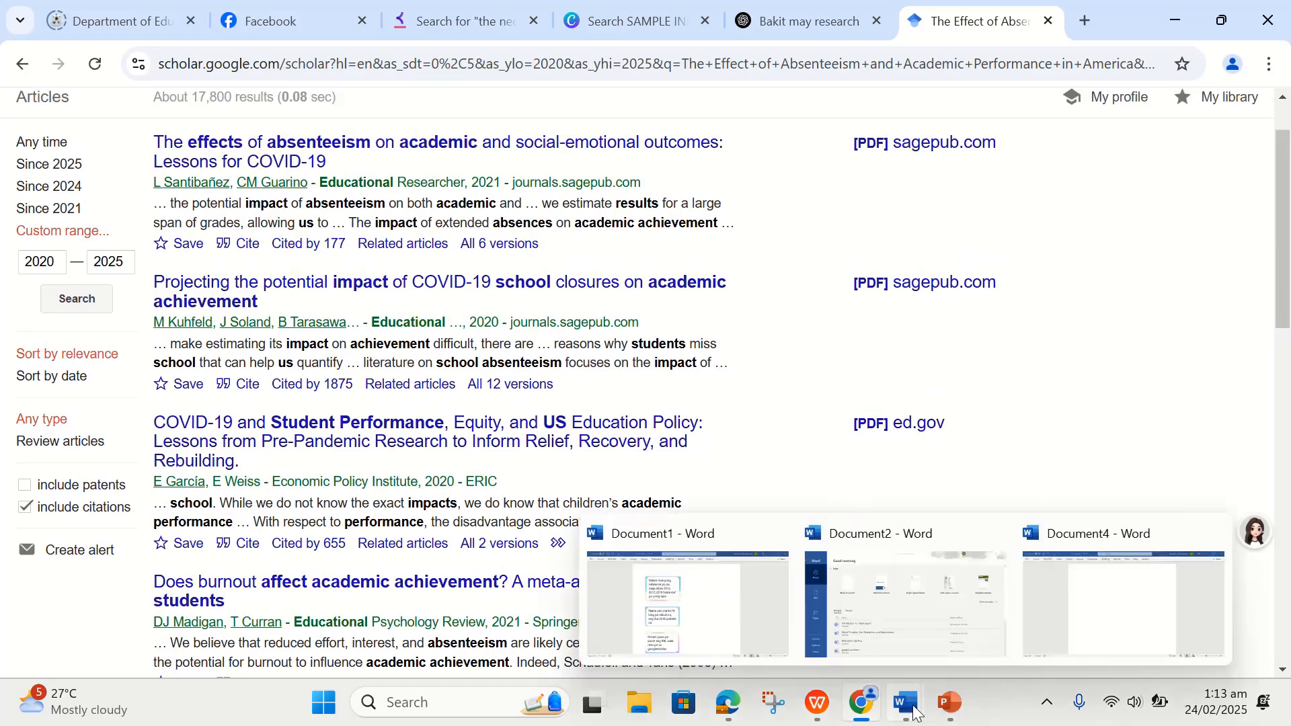
{"action": "left_click", "coordinate": [700, 606]}
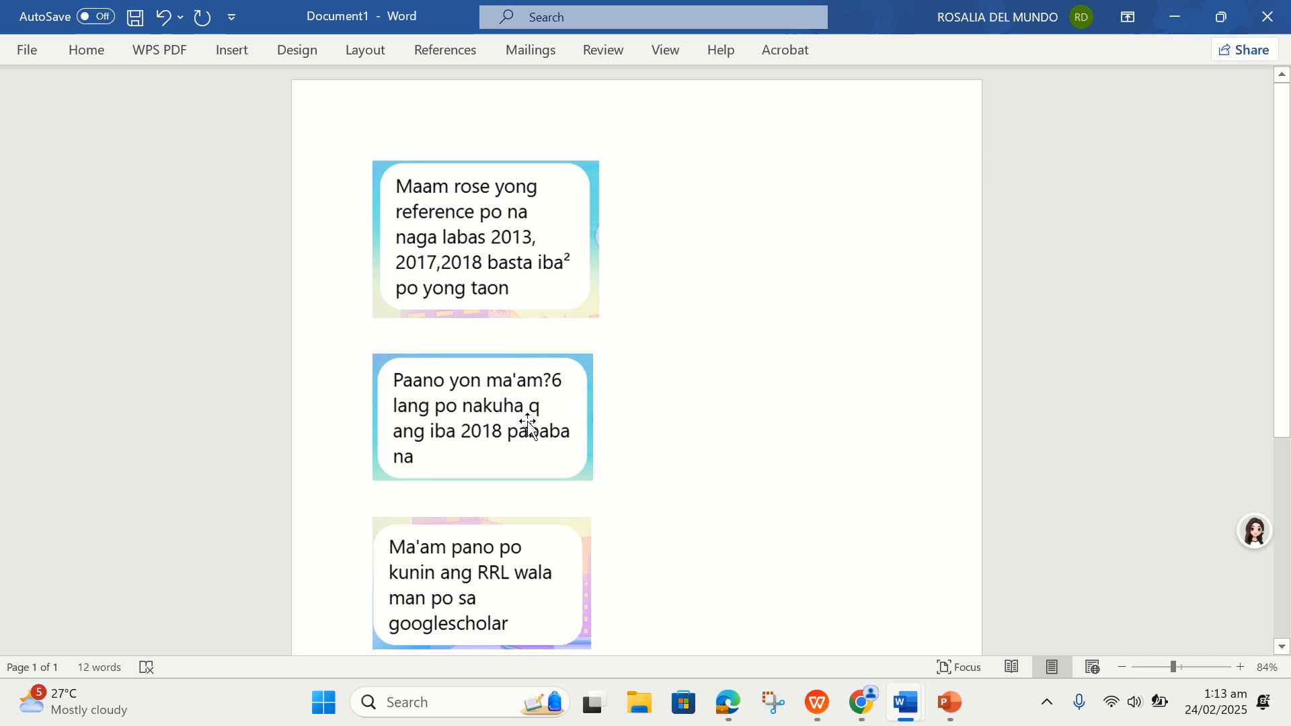
{"action": "left_click", "coordinate": [863, 714]}
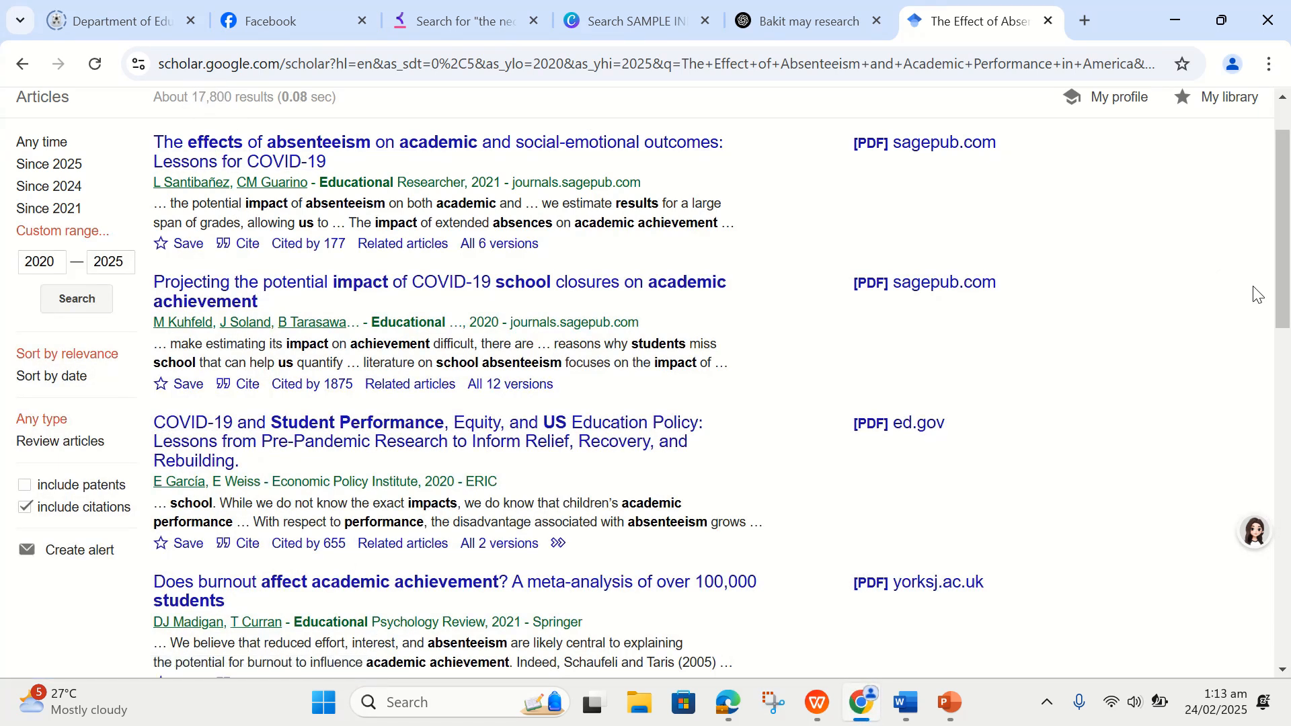
Step: Replace "America" with "Asia" at the end of the query and run the search
{"action": "left_click_drag", "start_coordinate": [1276, 337], "coordinate": [1276, 310]}
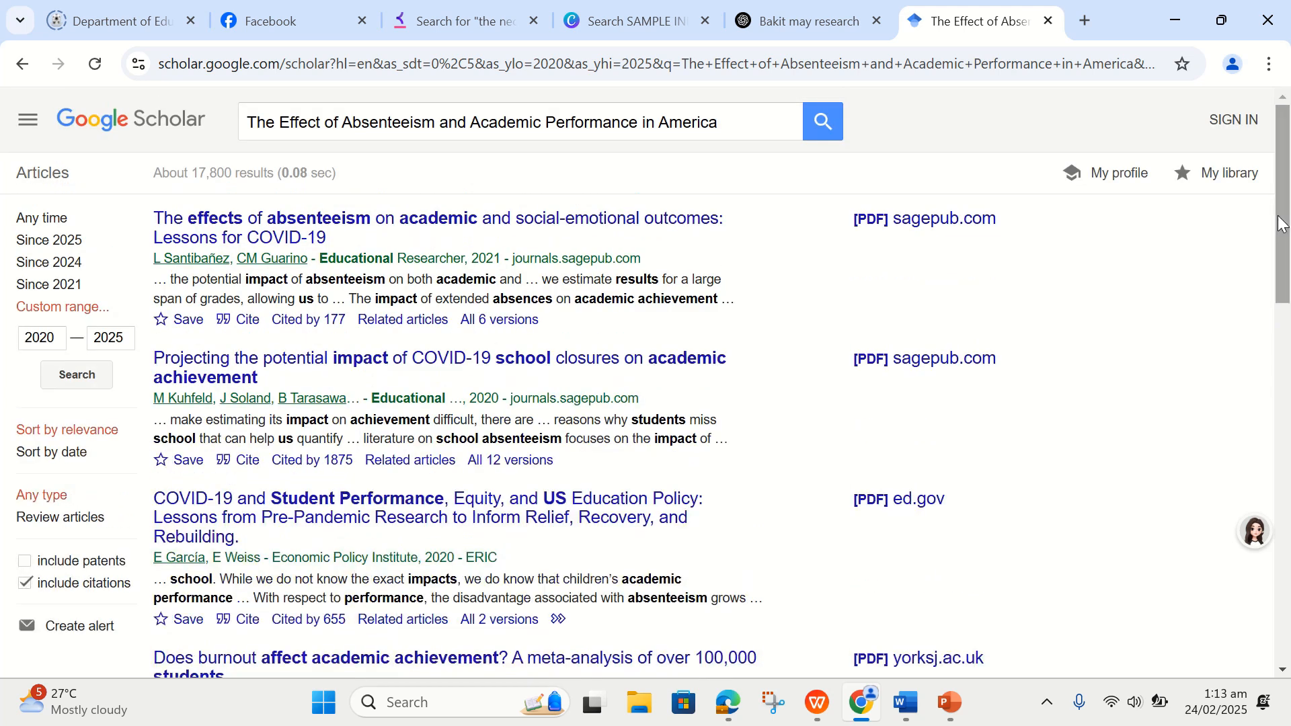
{"action": "left_click", "coordinate": [730, 122]}
{"action": "key", "text": "BackSpace"}
{"action": "key", "text": "BackSpace"}
{"action": "key", "text": "BackSpace"}
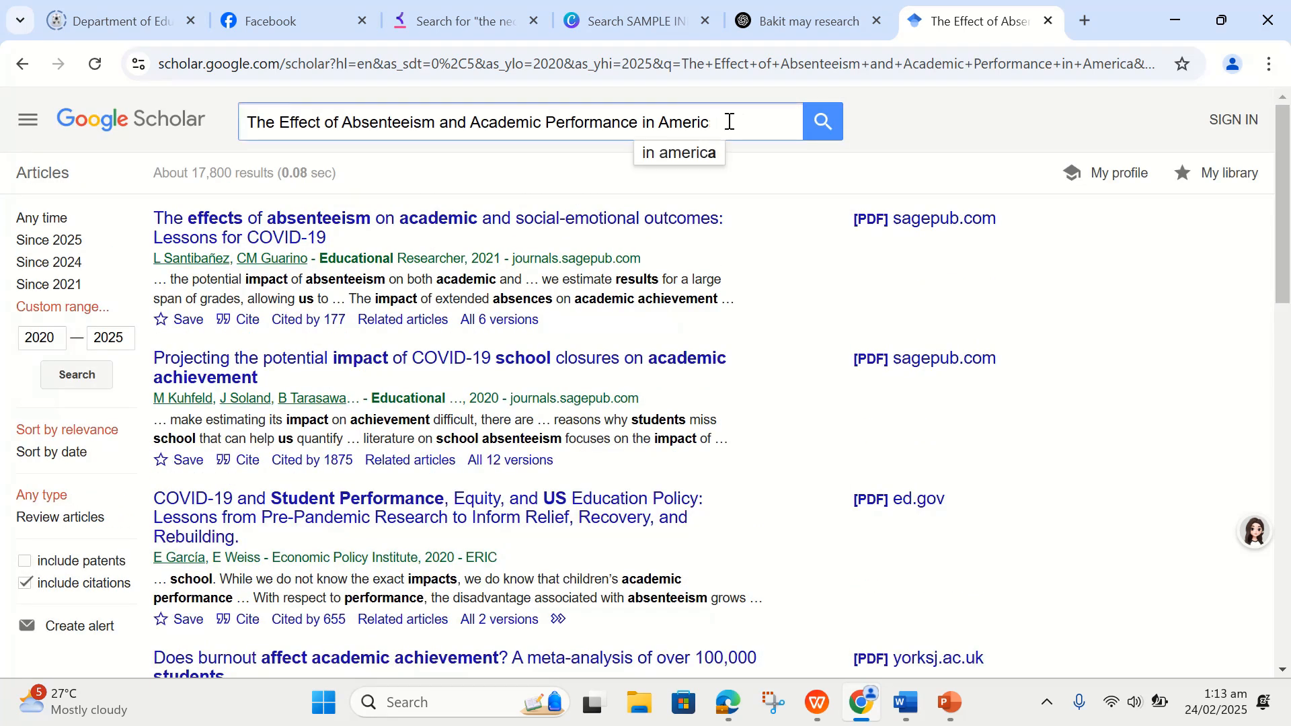
{"action": "key", "text": "BackSpace"}
{"action": "key", "text": "BackSpace"}
{"action": "key", "text": "BackSpace"}
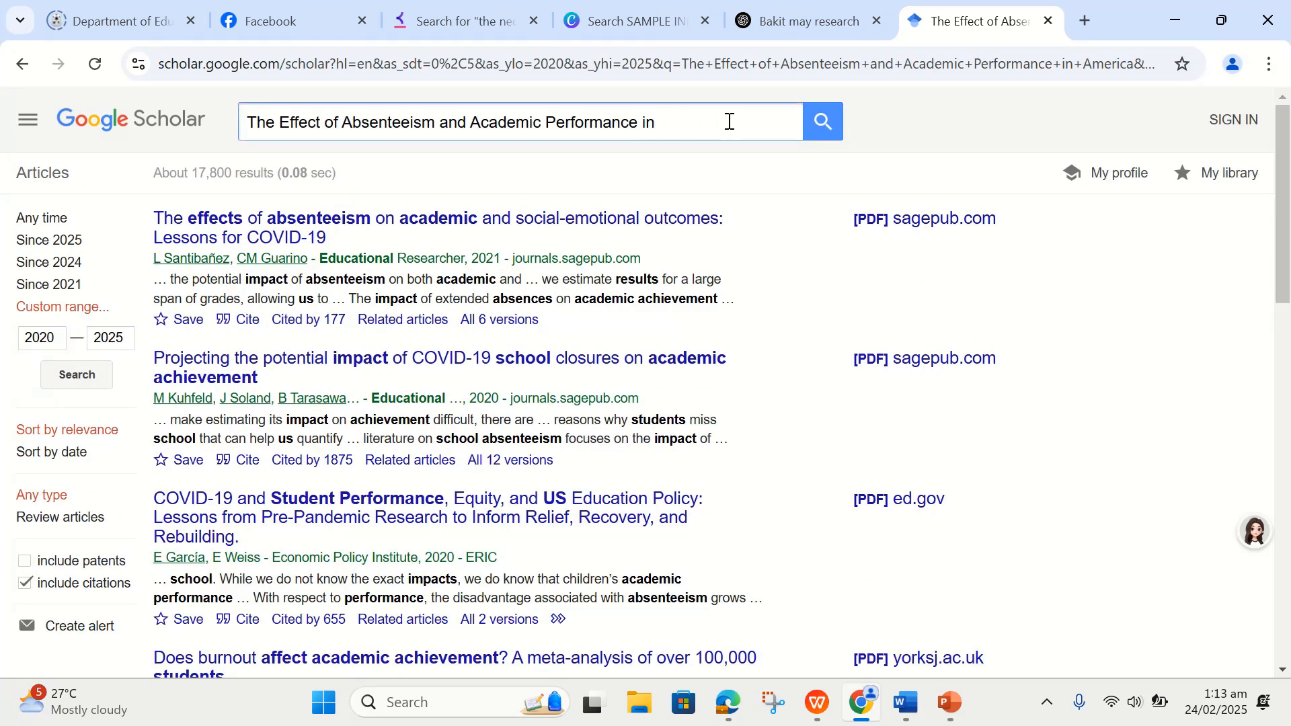
{"action": "type", "text": "Asea"}
{"action": "key", "text": "BackSpace"}
{"action": "key", "text": "BackSpace"}
{"action": "type", "text": "ia"}
{"action": "left_click", "coordinate": [825, 125]}
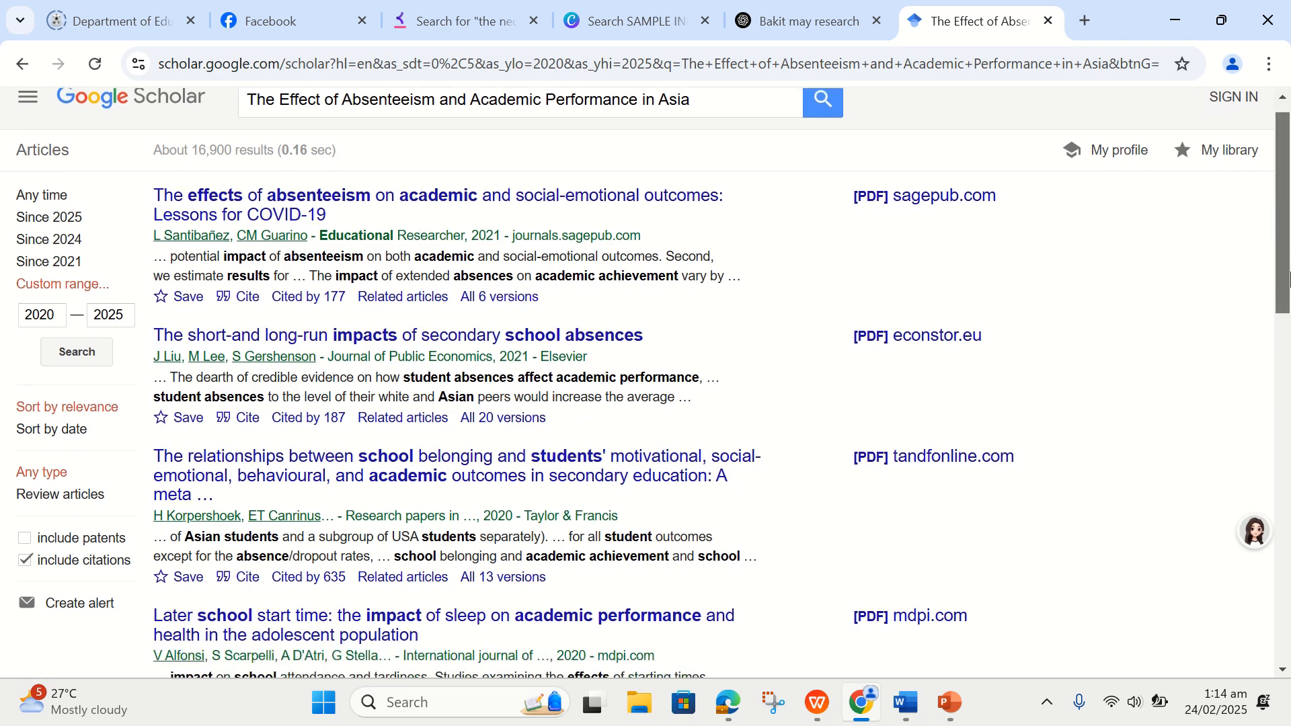
Step: Replace "Asia" with "Philippines" at the end of the Google Scholar query and run the search
{"action": "left_click_drag", "start_coordinate": [1289, 270], "coordinate": [1290, 369]}
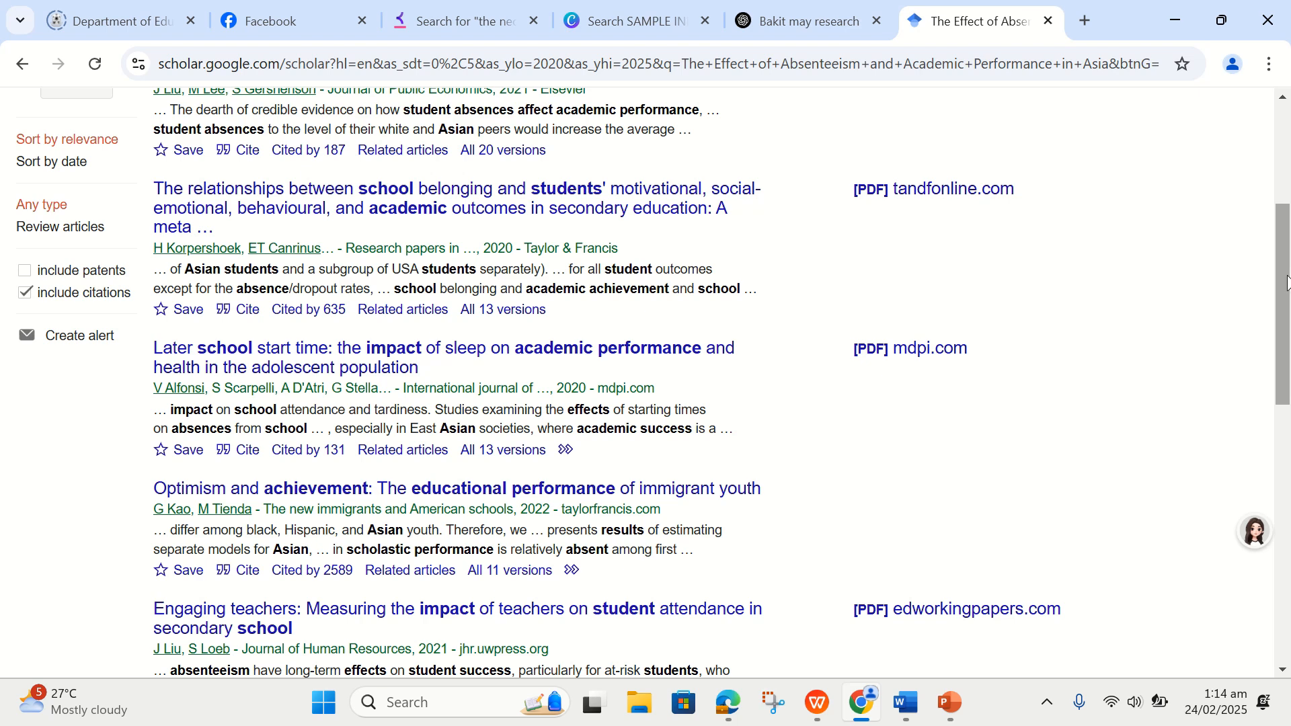
{"action": "left_click_drag", "start_coordinate": [1288, 282], "coordinate": [1288, 192]}
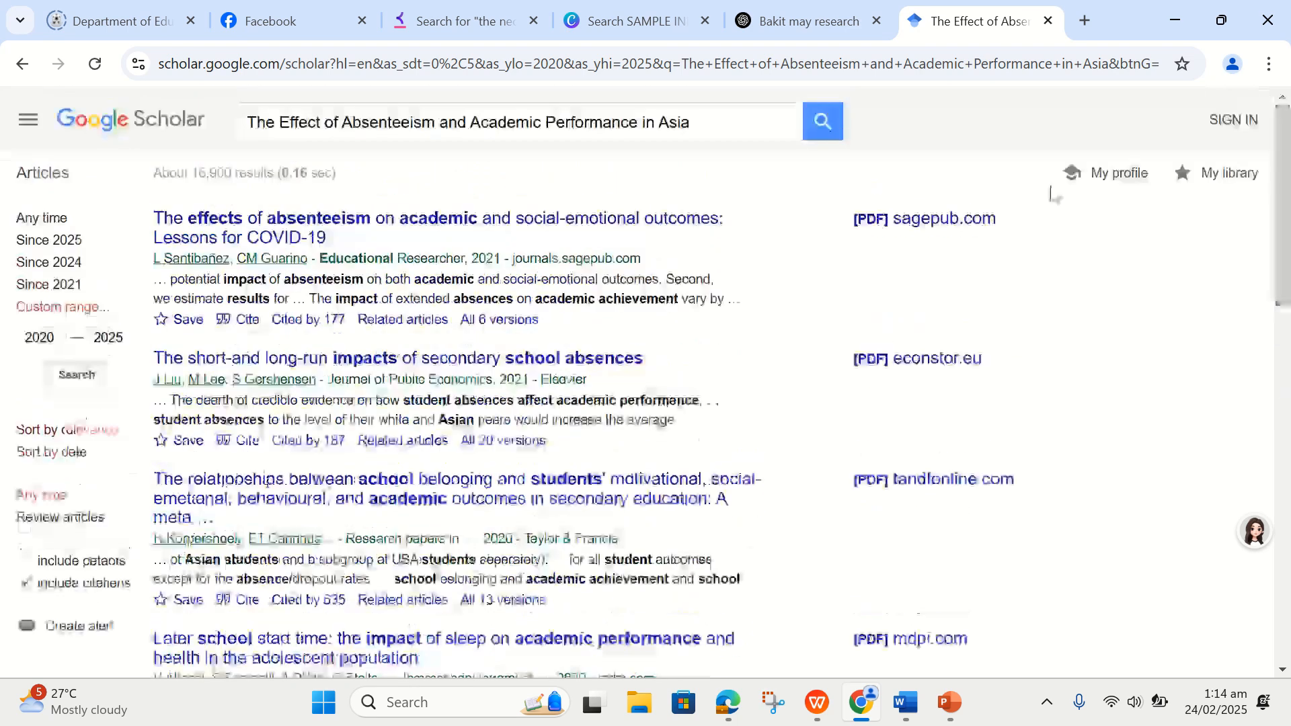
{"action": "left_click", "coordinate": [707, 127]}
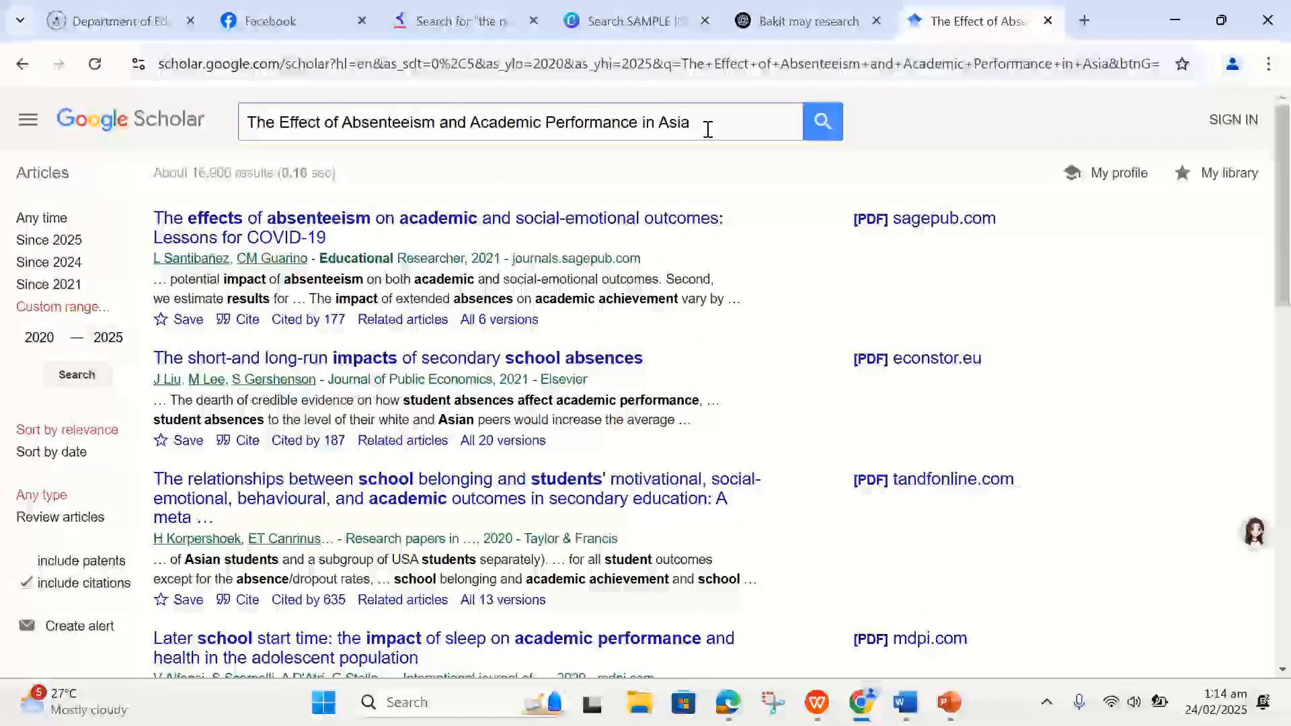
{"action": "key", "text": "BackSpace"}
{"action": "key", "text": "BackSpace"}
{"action": "key", "text": "BackSpace"}
{"action": "key", "text": "BackSpace"}
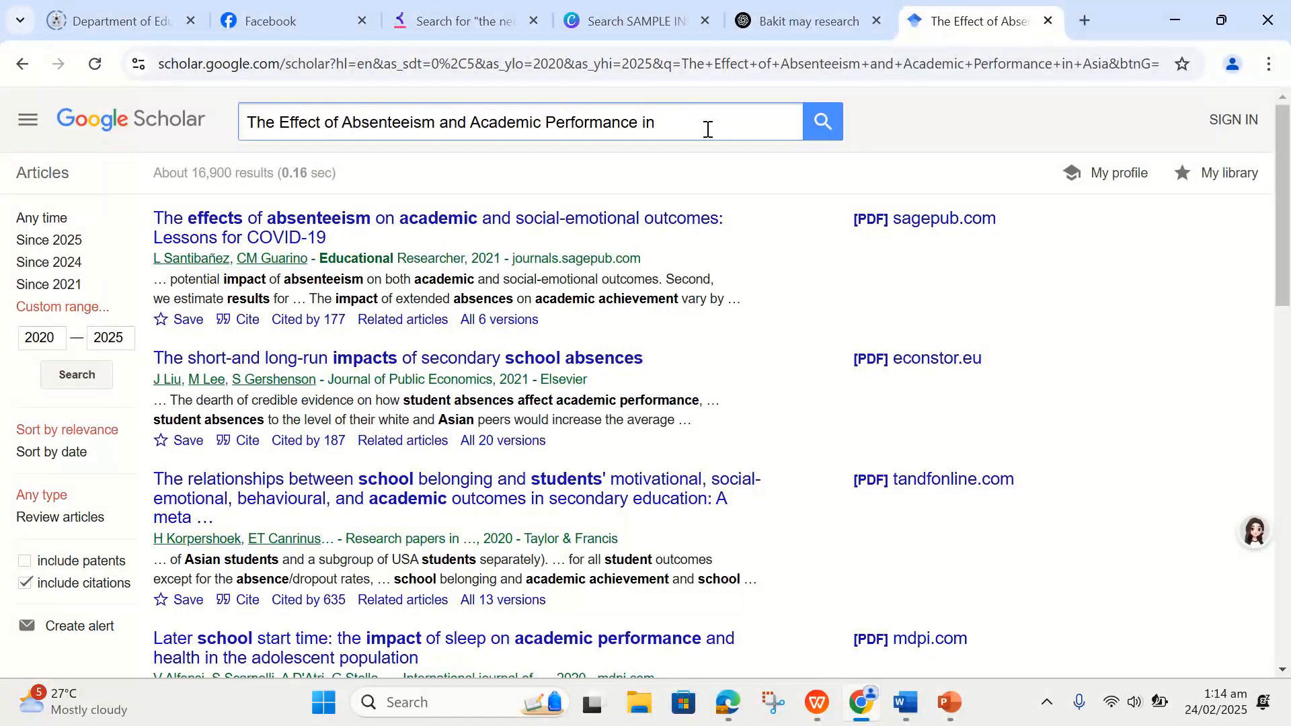
{"action": "type", "text": "Philipp"}
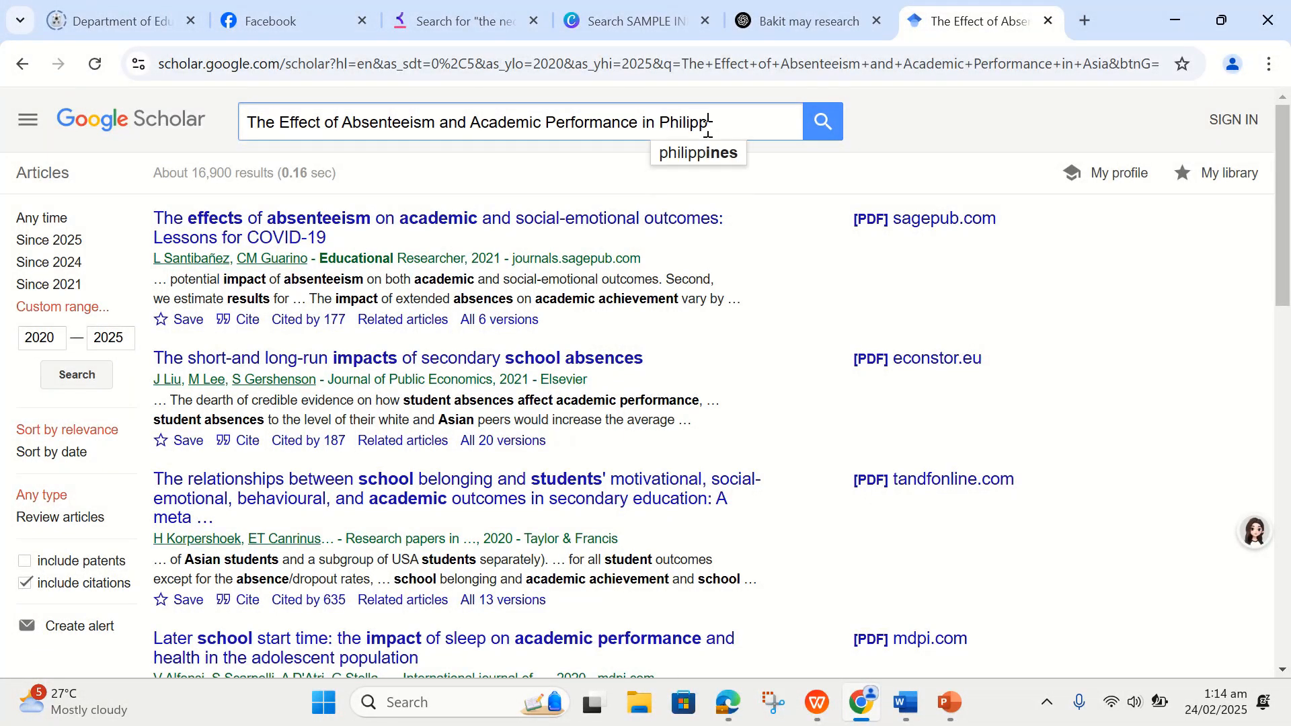
{"action": "type", "text": "ines"}
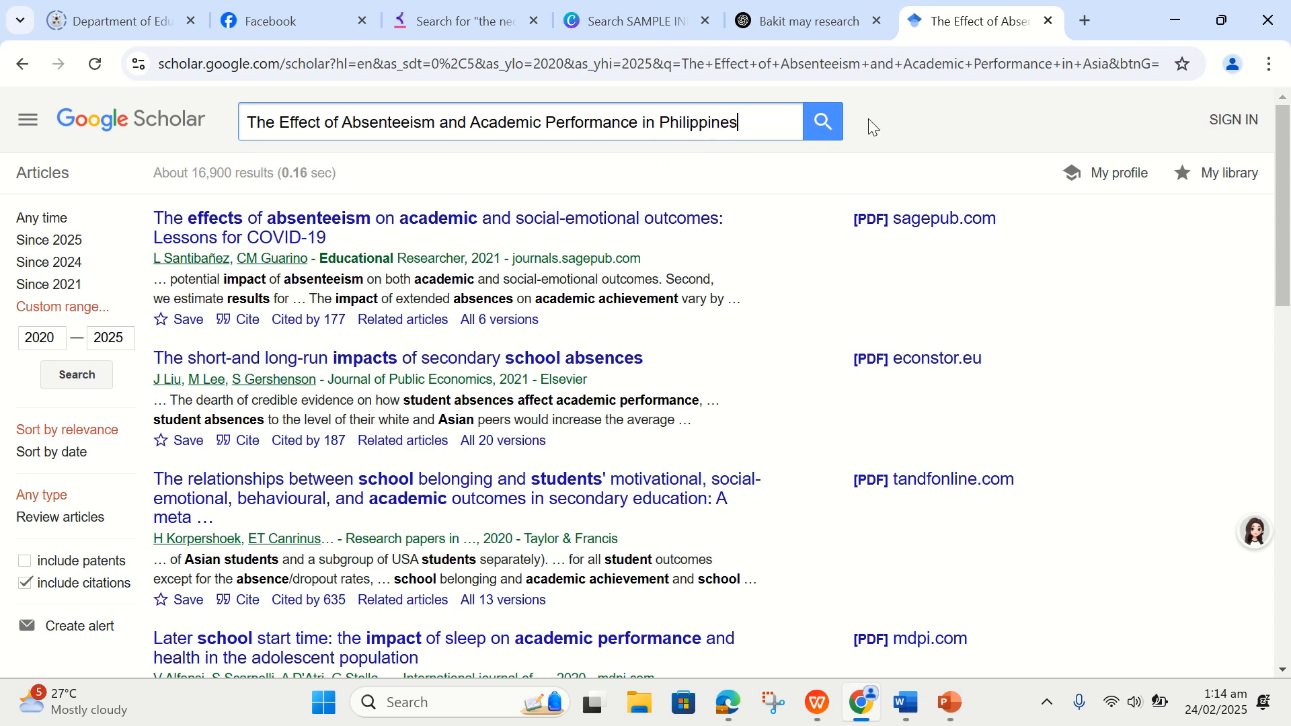
{"action": "left_click", "coordinate": [826, 125]}
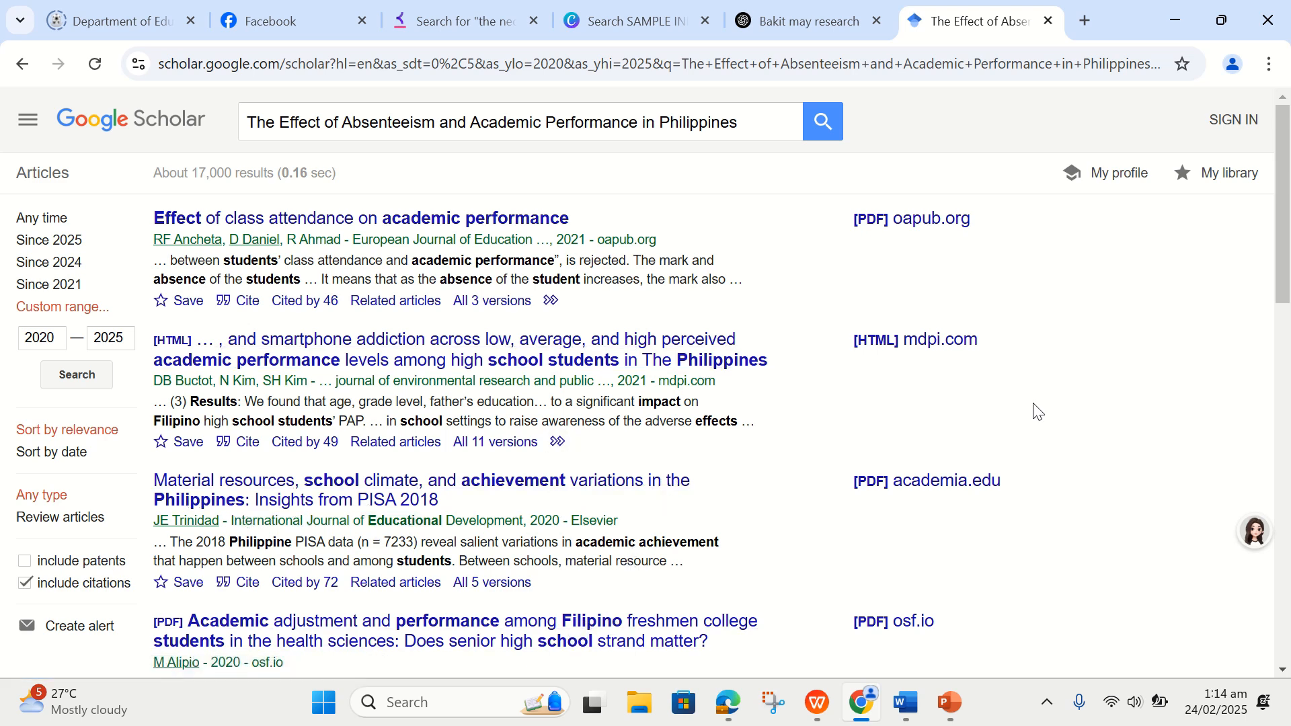
Step: Review the student questions and the year reminder in Word's Document1, and return to the Scholar results in Chrome
{"action": "mouse_move", "coordinate": [1282, 299]}
{"action": "left_mouse_down"}
{"action": "mouse_move", "coordinate": [1287, 385]}
{"action": "mouse_move", "coordinate": [1286, 296]}
{"action": "left_mouse_up"}
{"action": "mouse_move", "coordinate": [906, 703]}
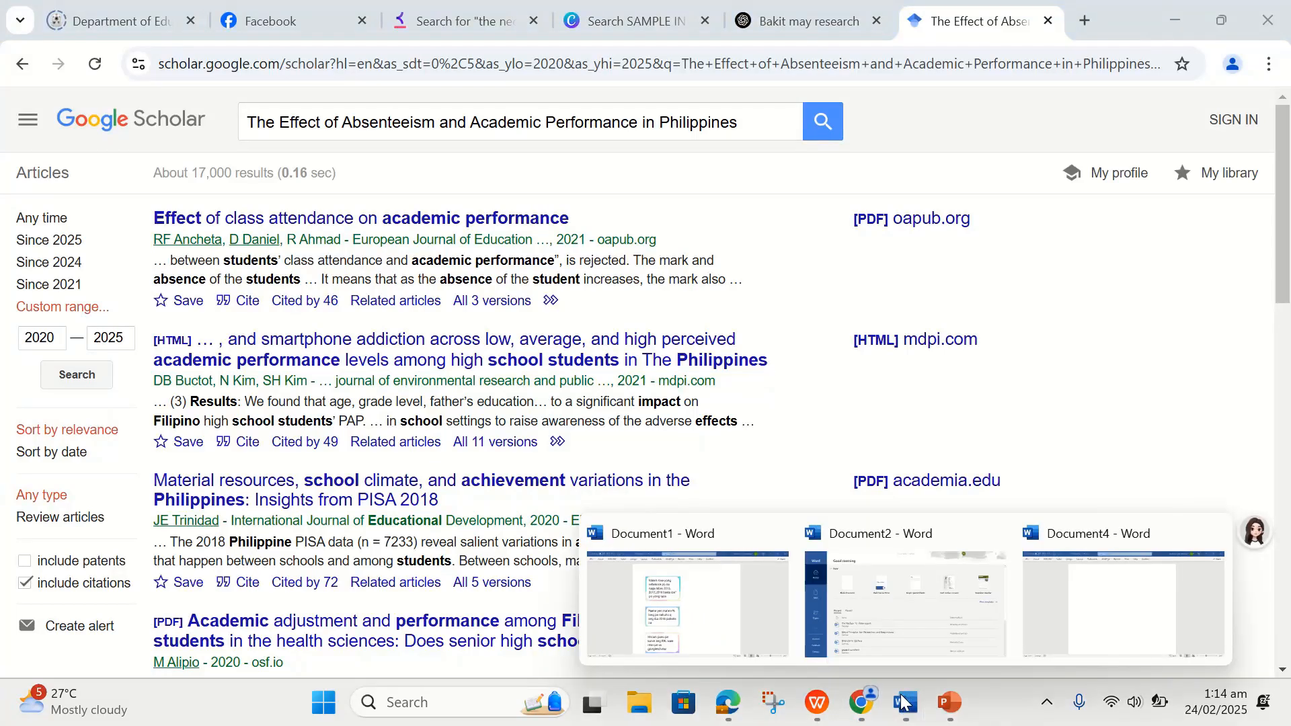
{"action": "left_click", "coordinate": [651, 620]}
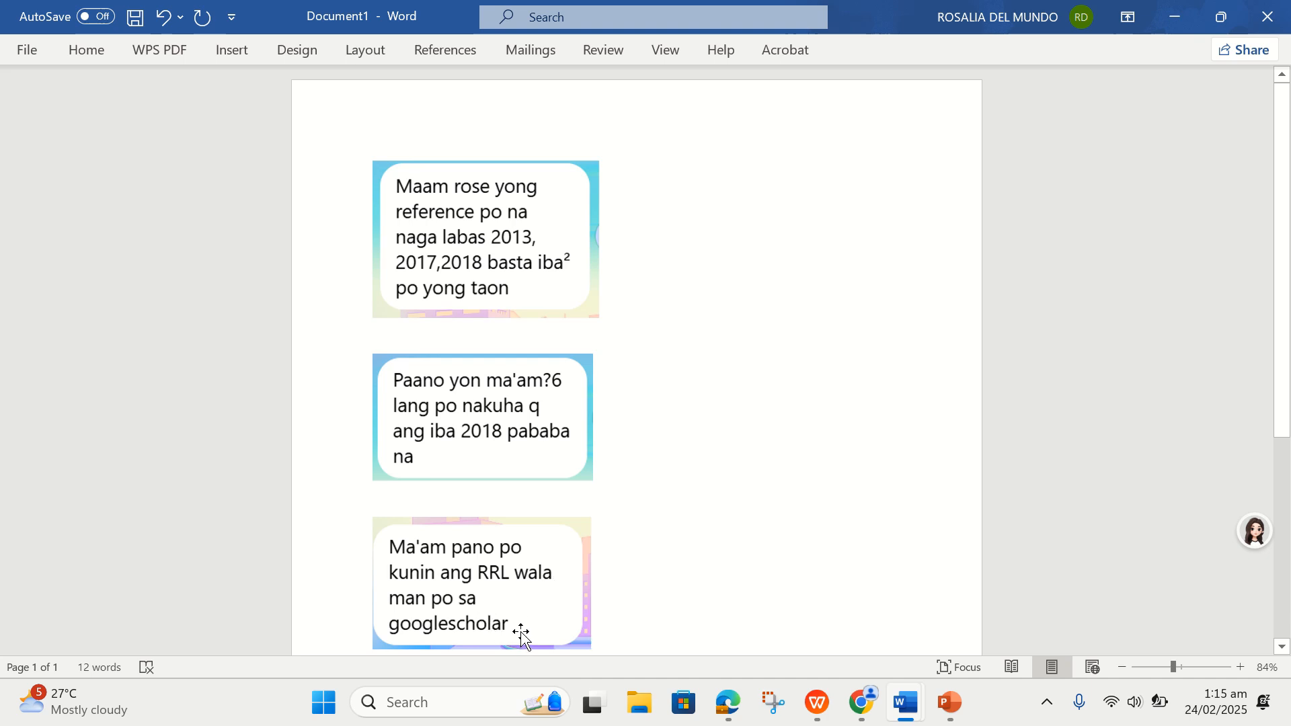
{"action": "left_click_drag", "start_coordinate": [1287, 329], "coordinate": [1285, 436]}
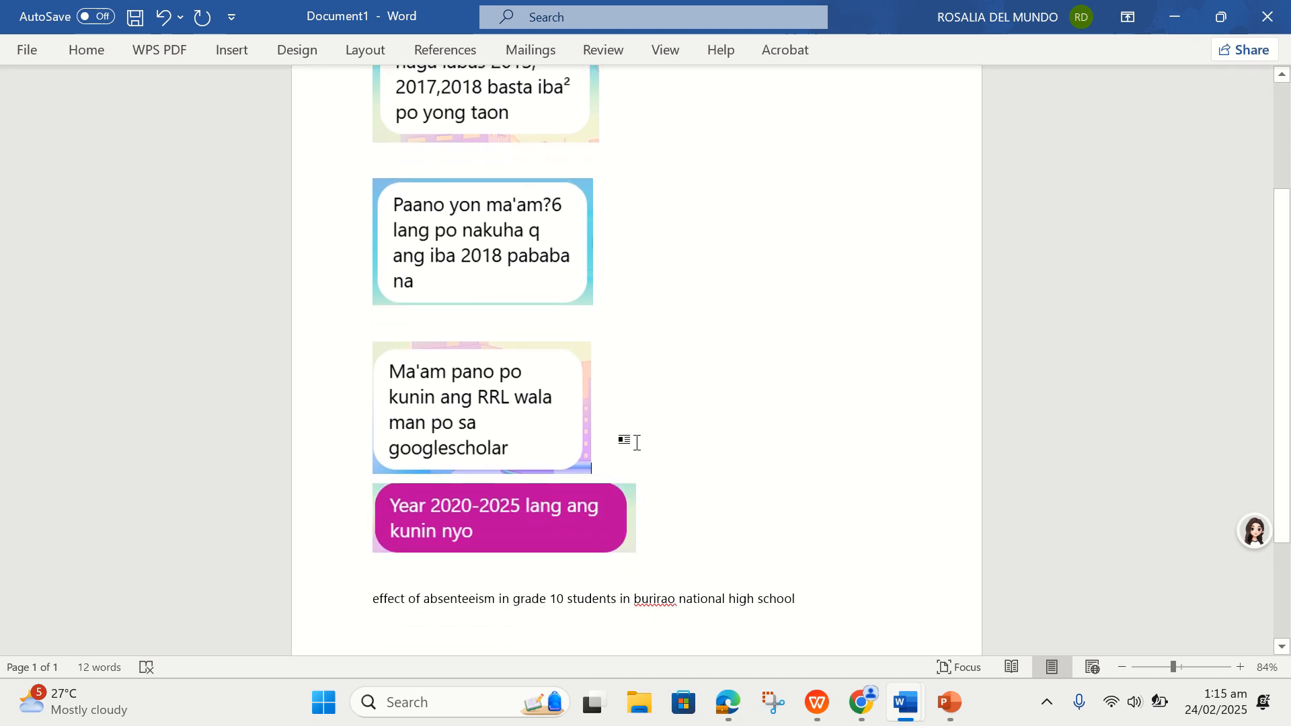
{"action": "left_click", "coordinate": [866, 708]}
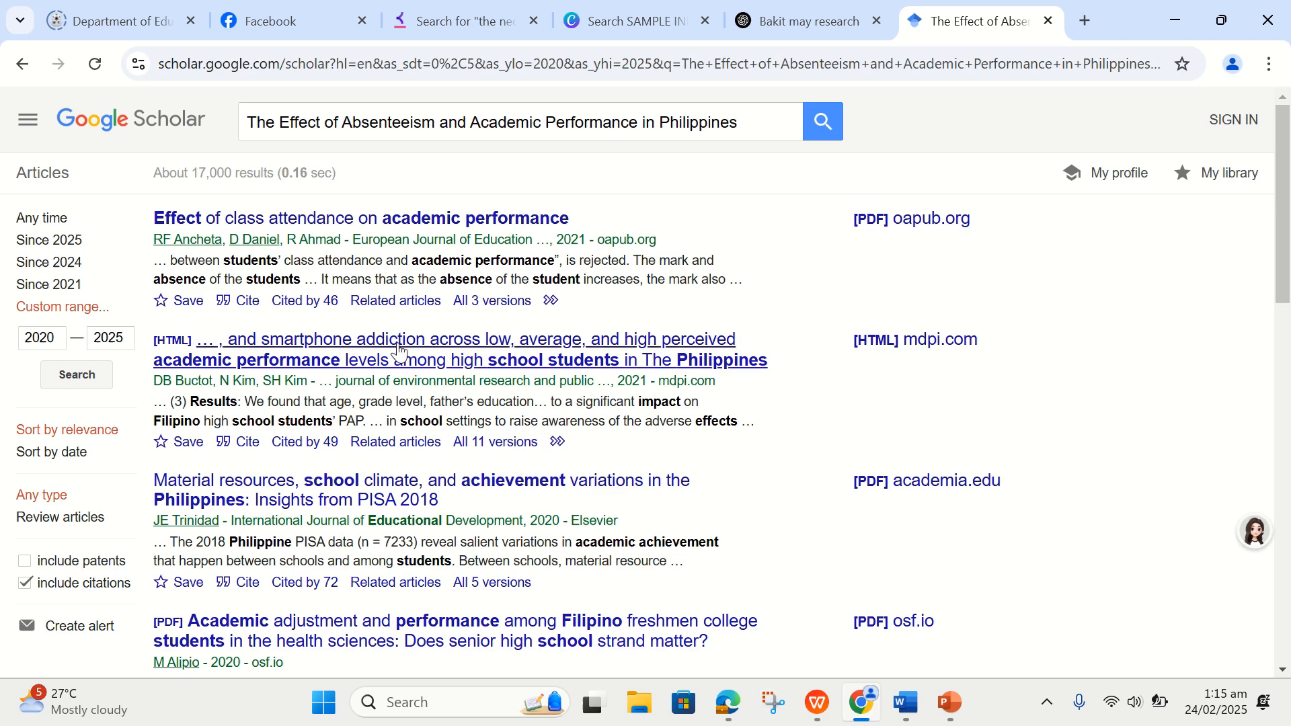
Step: Open the article "Effect of class attendance on academic performance", examine its abstract and references, and return to the search results
{"action": "left_click", "coordinate": [342, 221]}
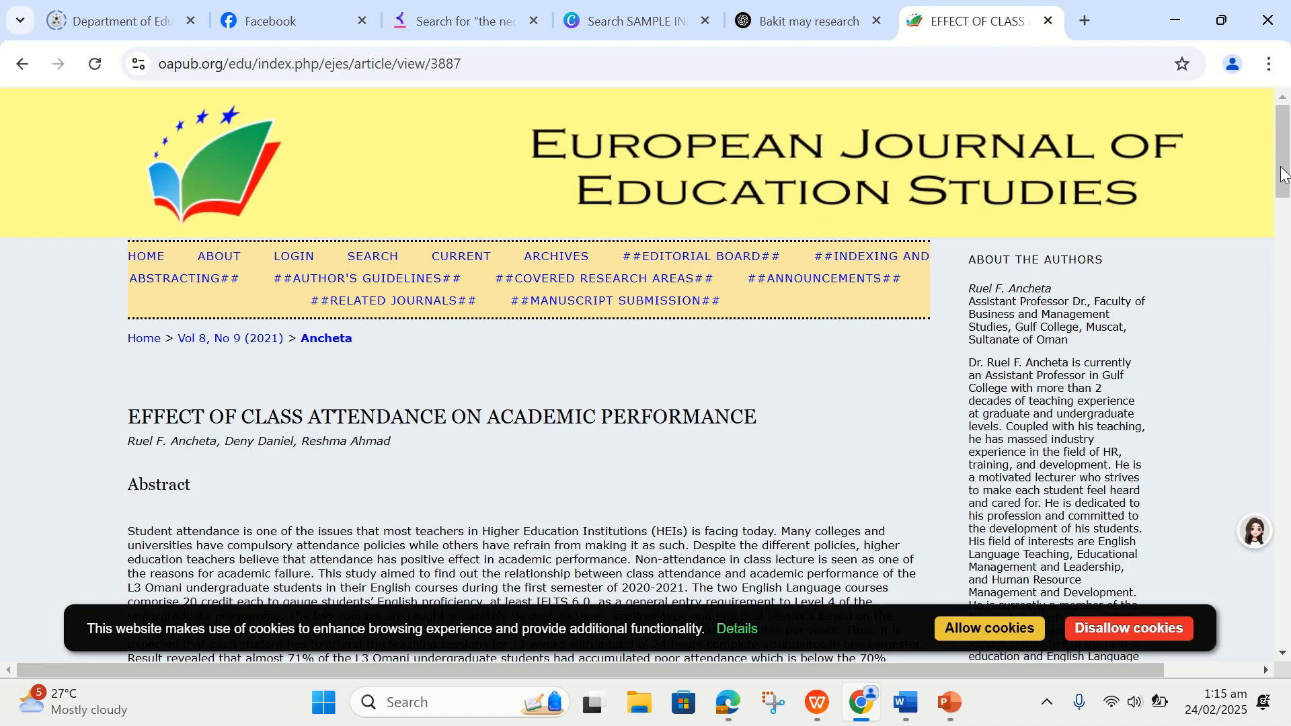
{"action": "left_click_drag", "start_coordinate": [1286, 165], "coordinate": [1286, 214]}
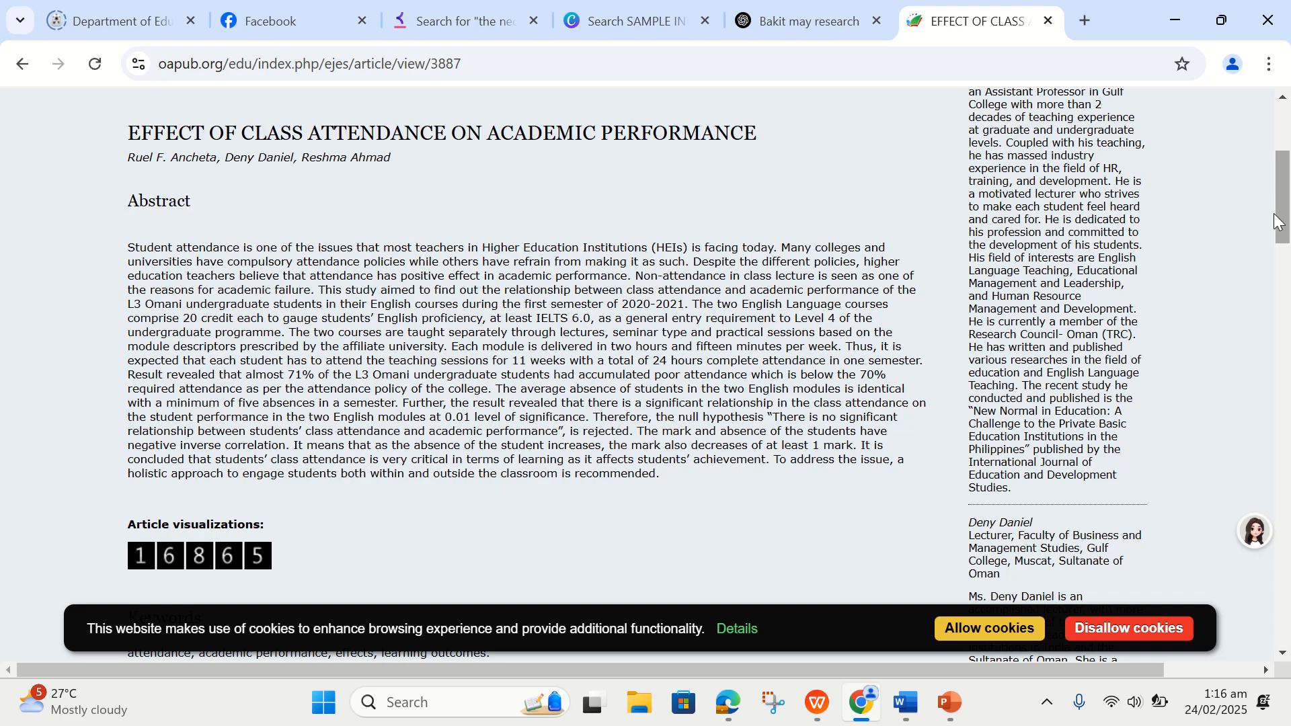
{"action": "left_click_drag", "start_coordinate": [1288, 234], "coordinate": [1258, 328]}
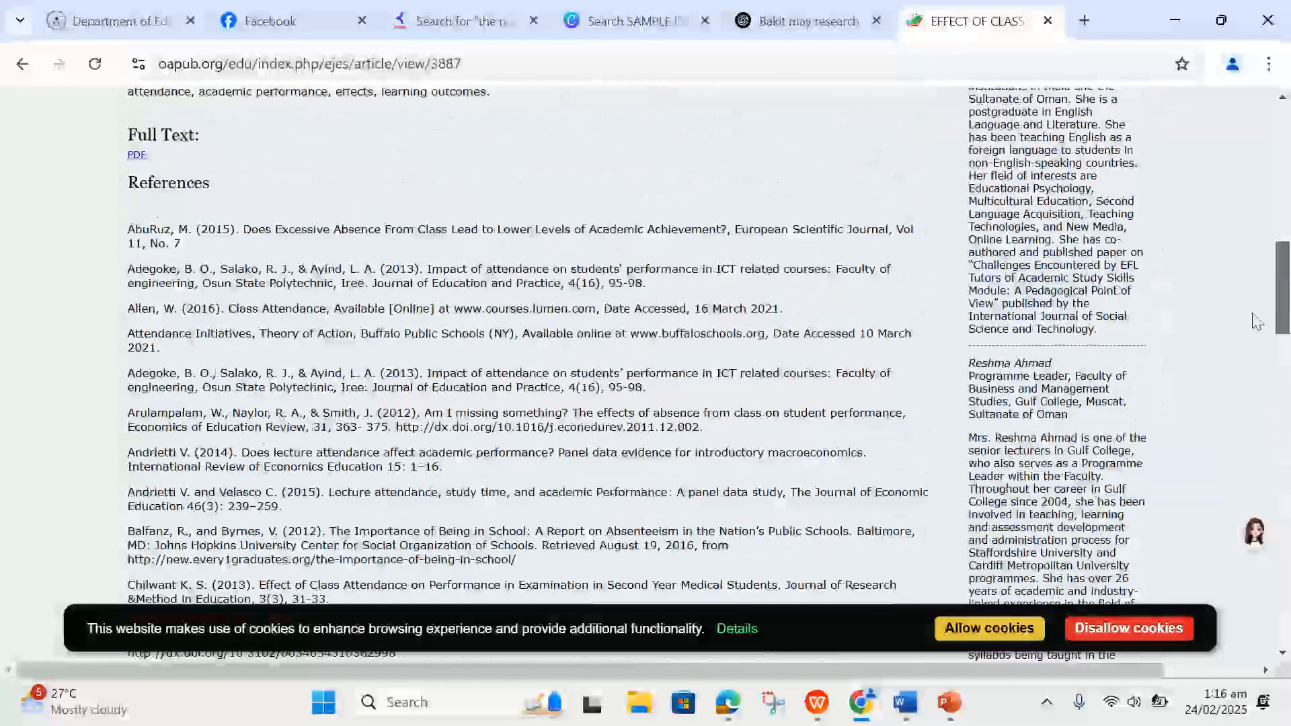
{"action": "scroll", "coordinate": [246, 343], "scroll_direction": "up", "scroll_amount": 3}
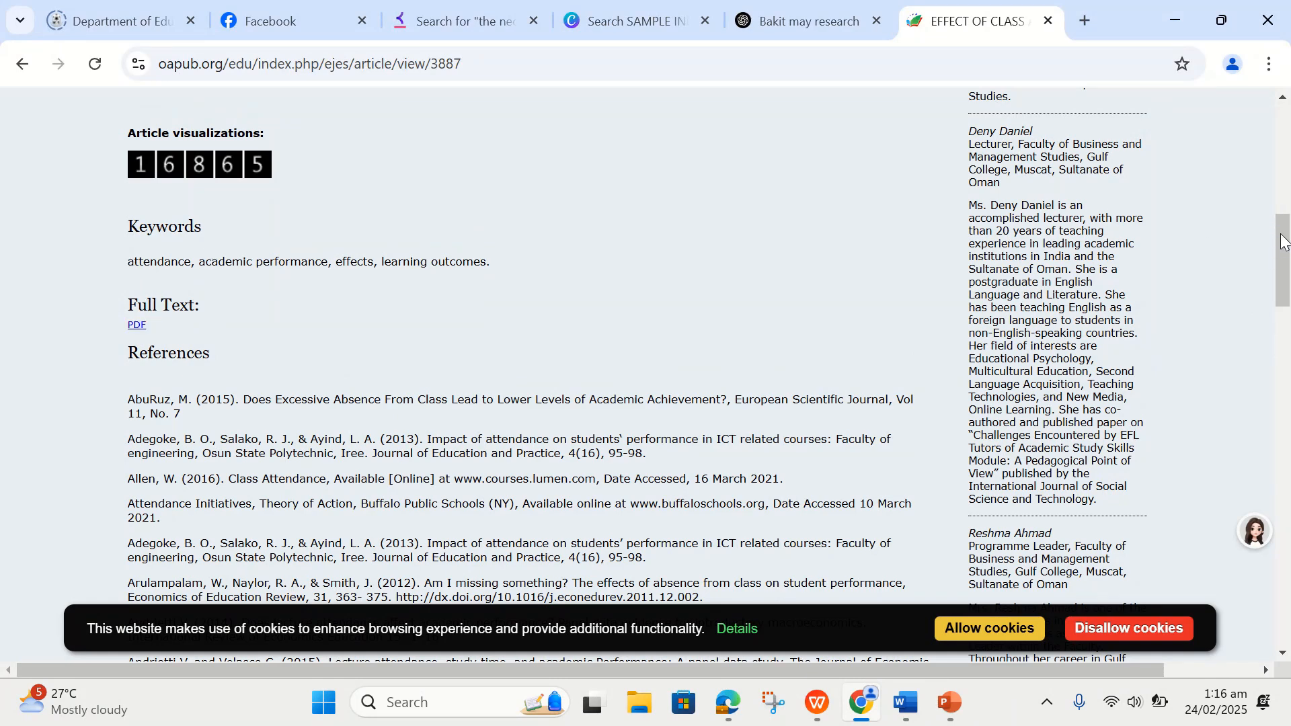
{"action": "left_click_drag", "start_coordinate": [1281, 244], "coordinate": [1272, 148]}
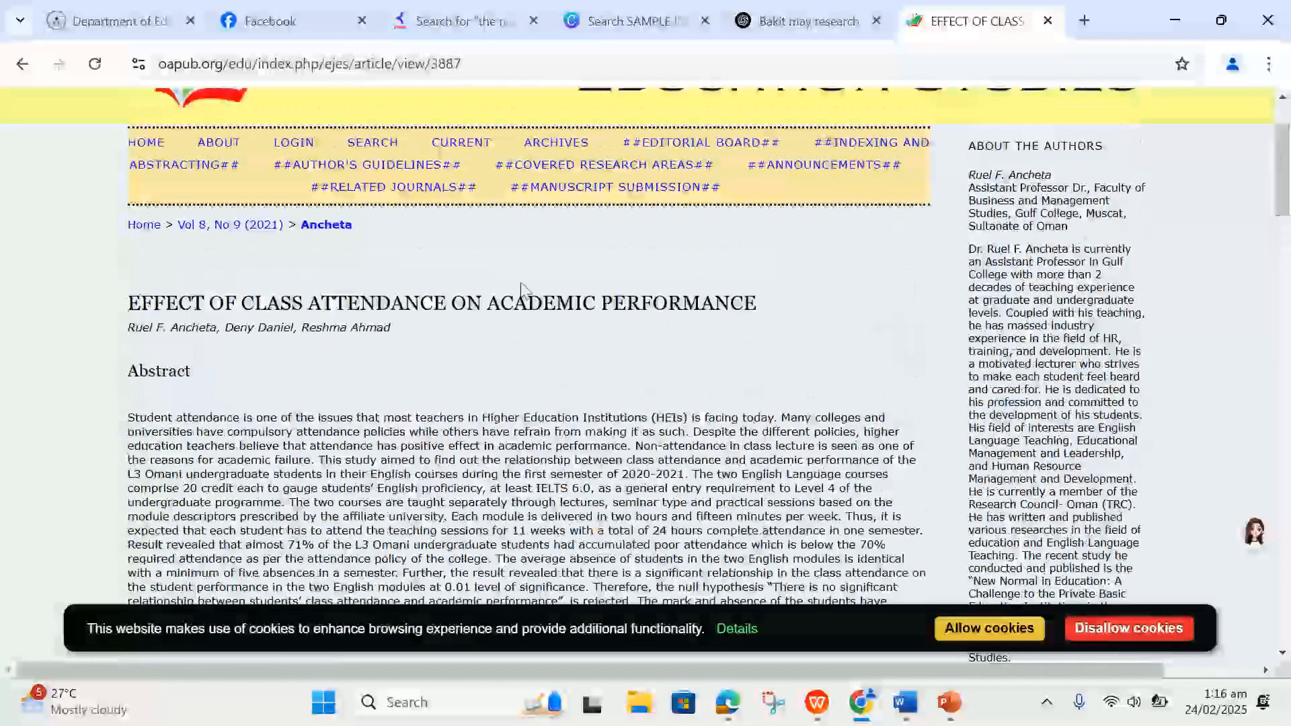
{"action": "left_click", "coordinate": [22, 64]}
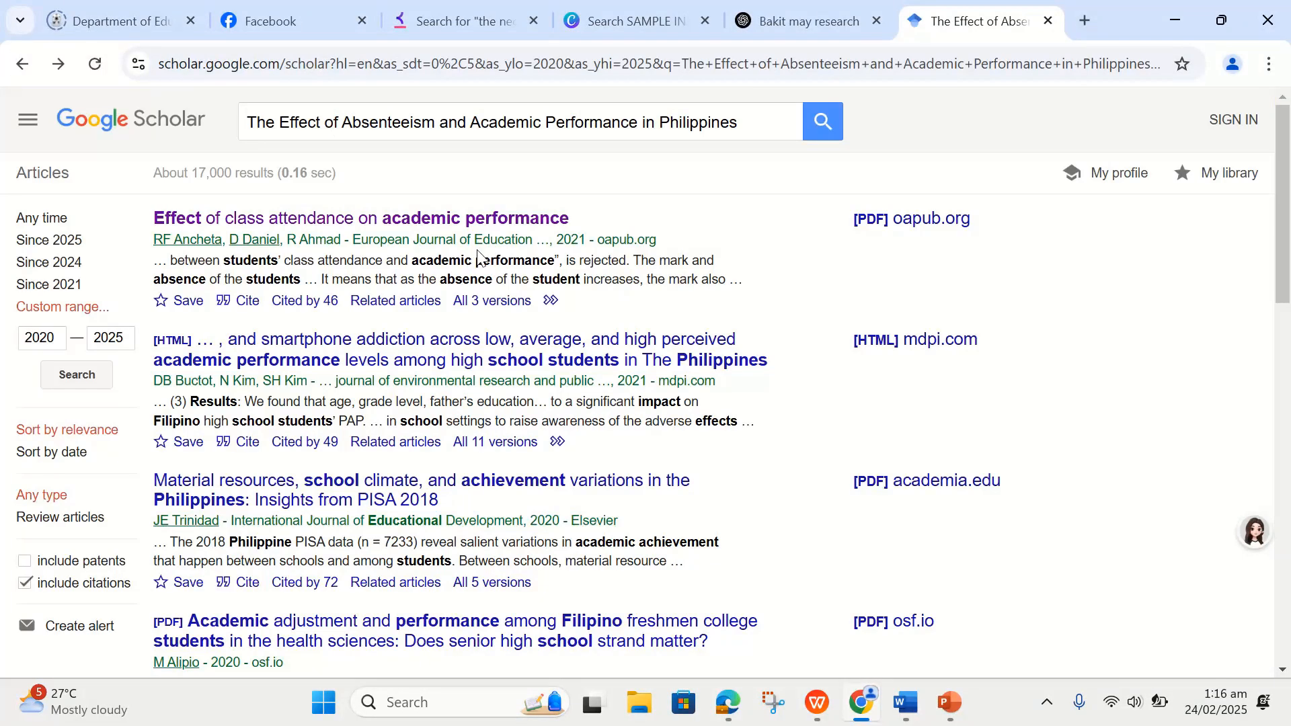
Step: Open the MDPI article on smartphone addiction and academic performance among Philippine high school students and bring up its abstract
{"action": "left_click", "coordinate": [431, 347]}
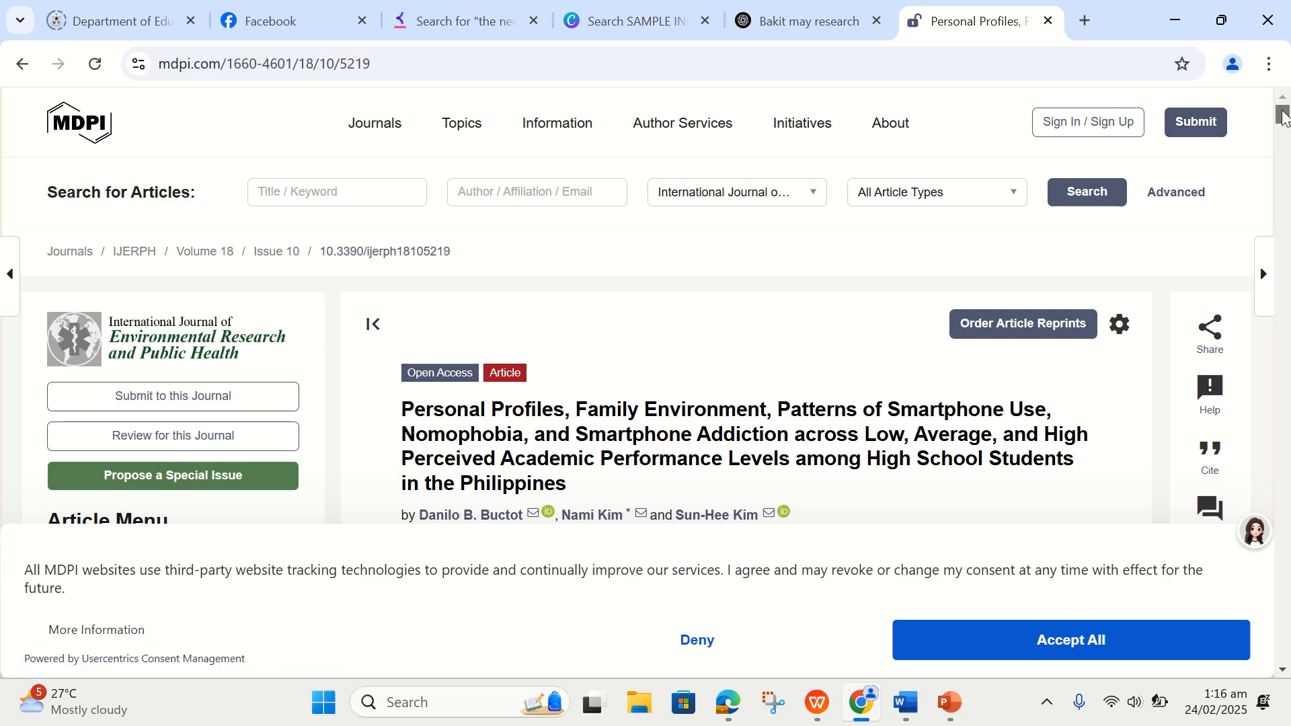
{"action": "left_click_drag", "start_coordinate": [1284, 117], "coordinate": [1285, 152]}
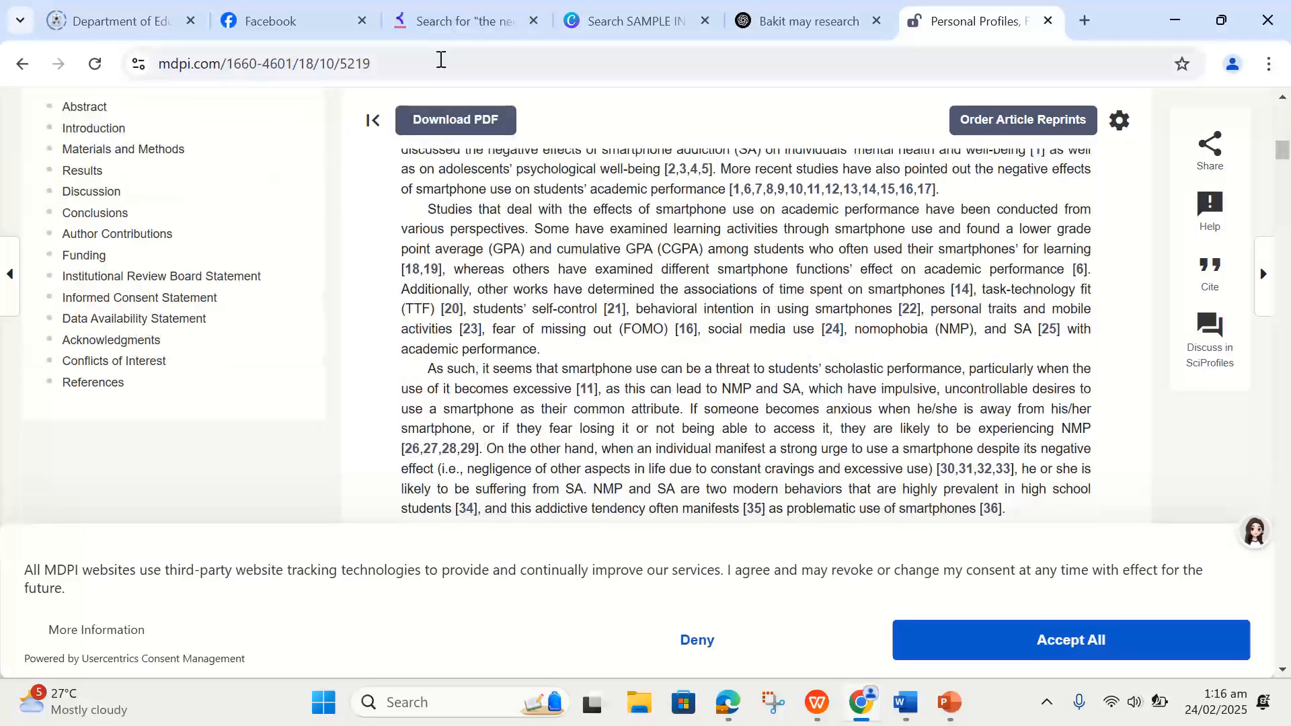
{"action": "left_click", "coordinate": [435, 122]}
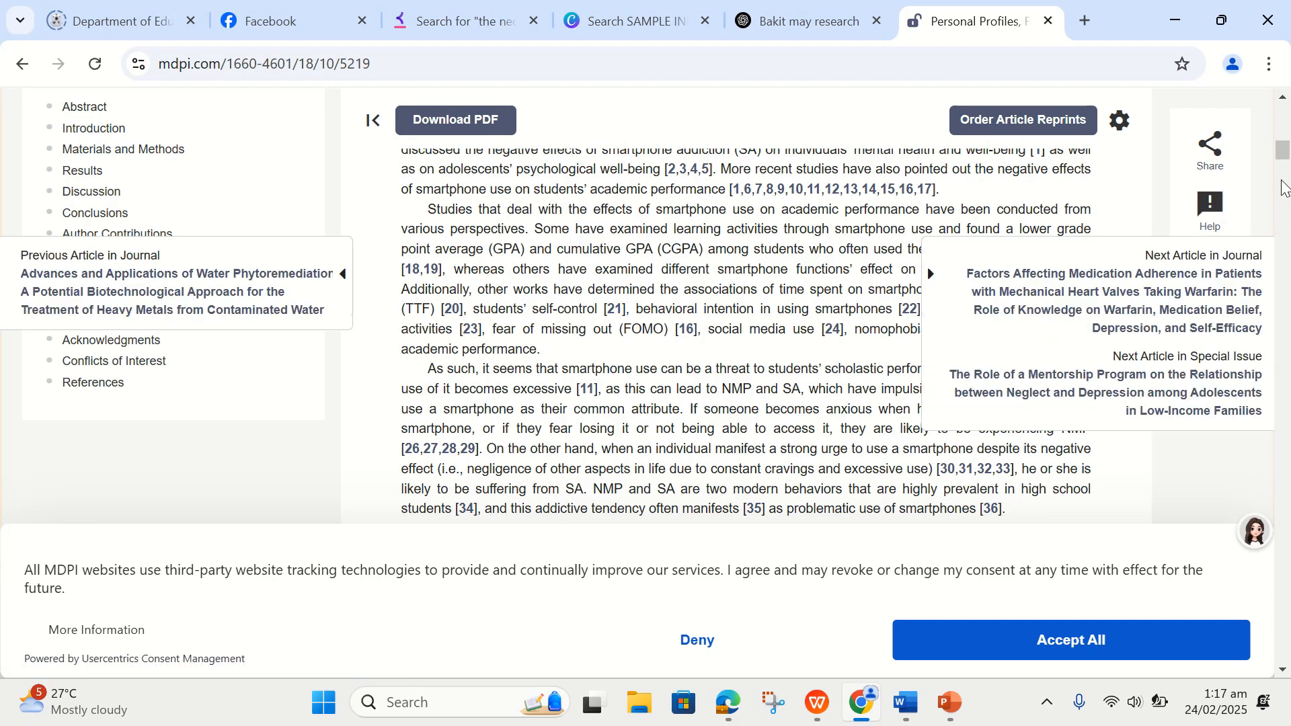
{"action": "scroll", "coordinate": [1285, 158], "scroll_direction": "up", "scroll_amount": 1}
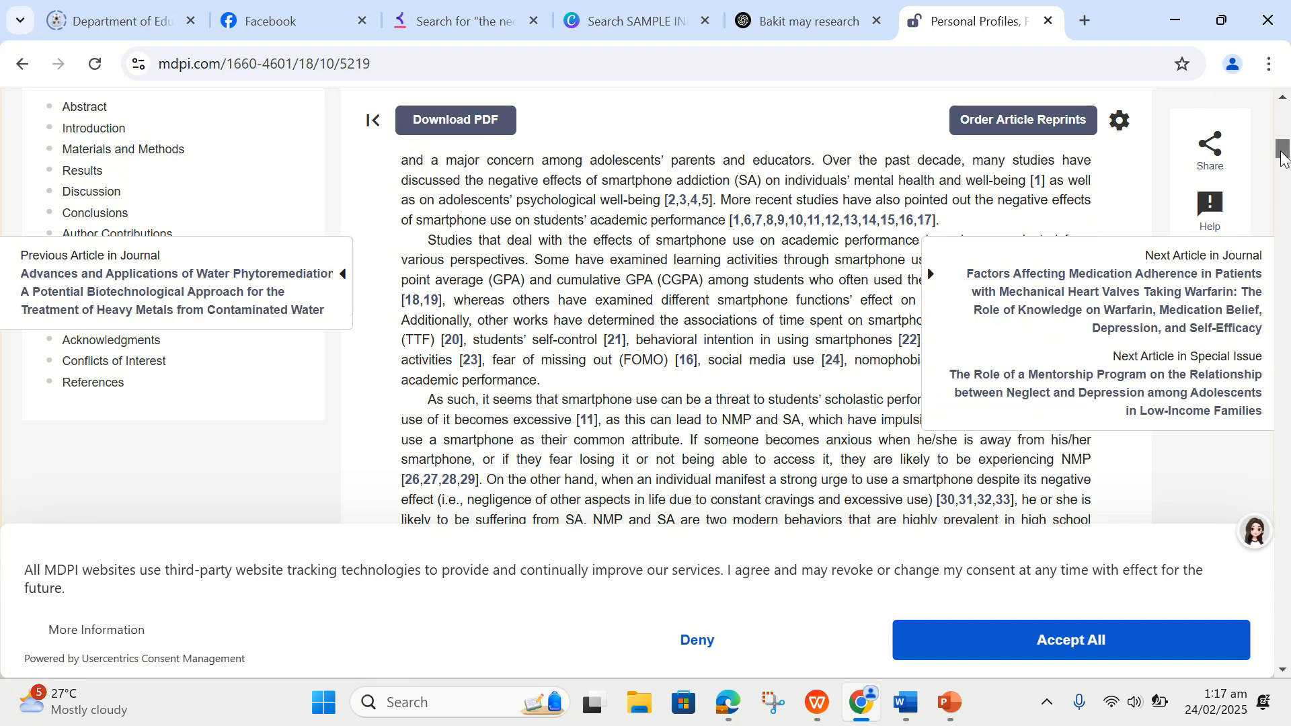
{"action": "mouse_move", "coordinate": [1285, 158]}
{"action": "left_mouse_down"}
{"action": "mouse_move", "coordinate": [1284, 135]}
{"action": "mouse_move", "coordinate": [1285, 151]}
{"action": "left_mouse_up"}
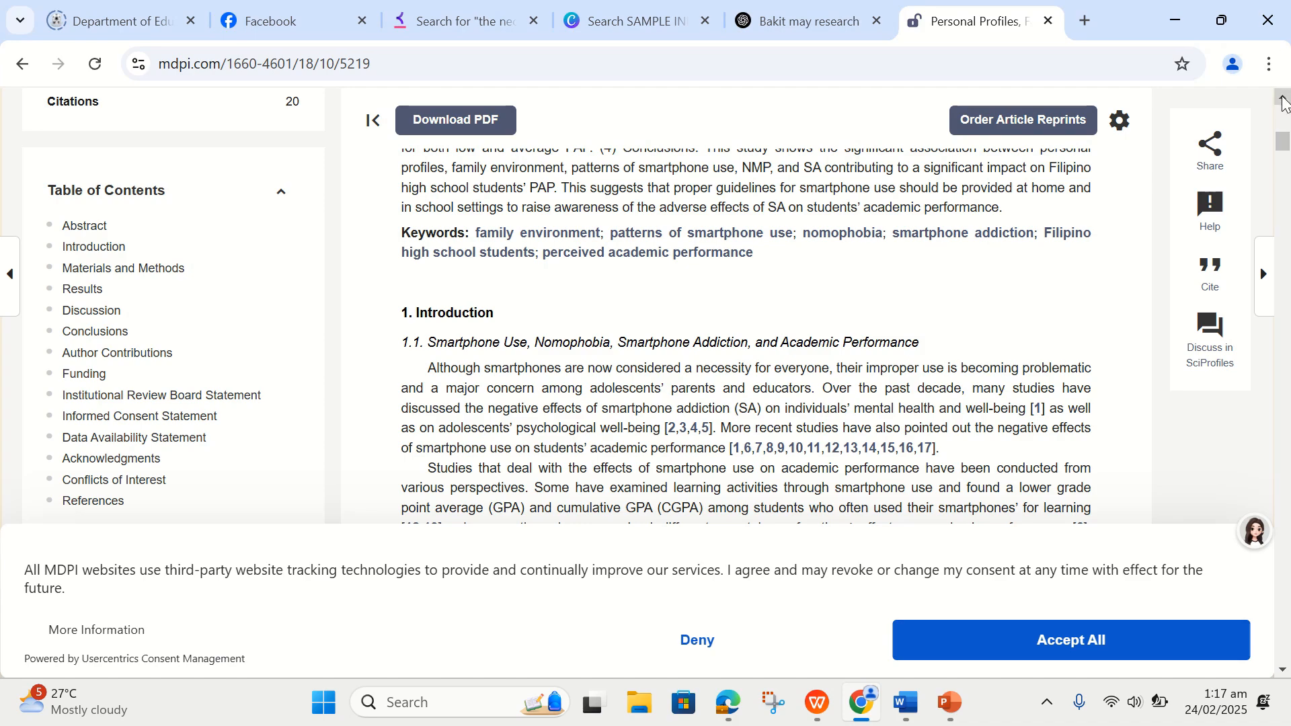
{"action": "scroll", "coordinate": [1284, 103], "scroll_direction": "up", "scroll_amount": 4}
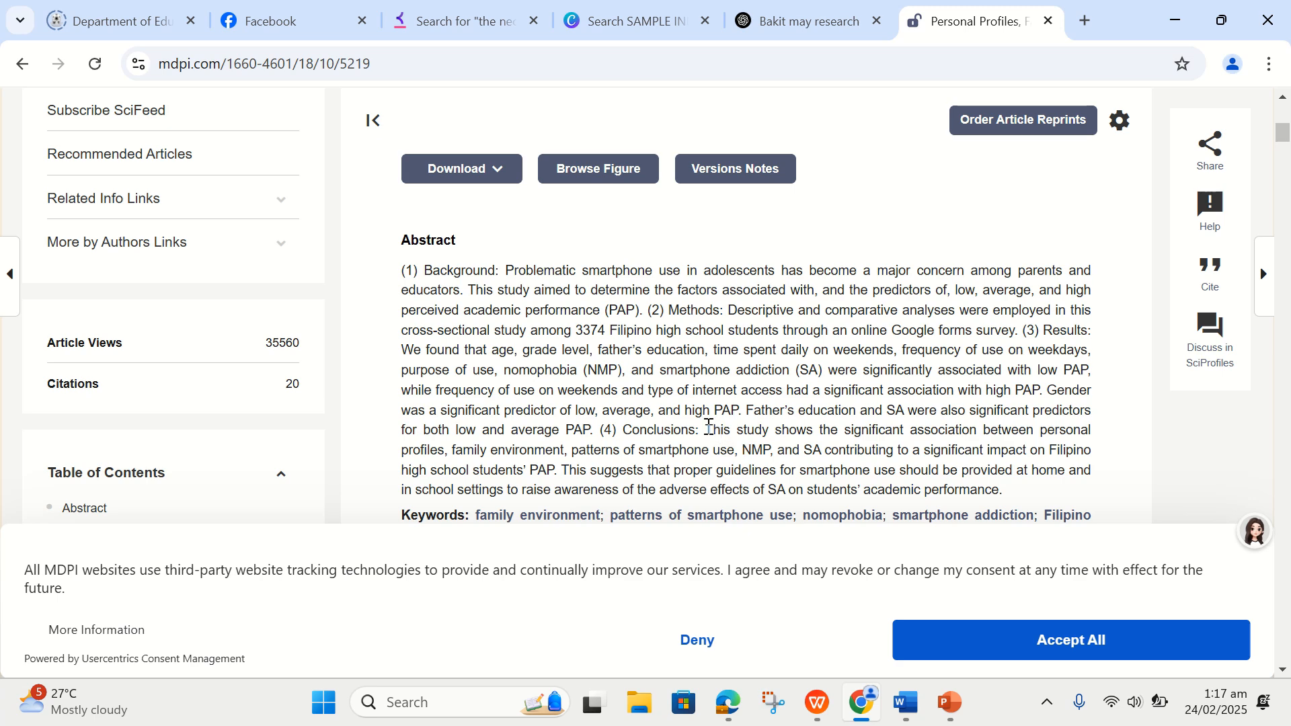
Step: Copy the abstract's conclusions, from "This study shows the significant association" through "students' academic performance."
{"action": "left_click_drag", "start_coordinate": [709, 428], "coordinate": [559, 469]}
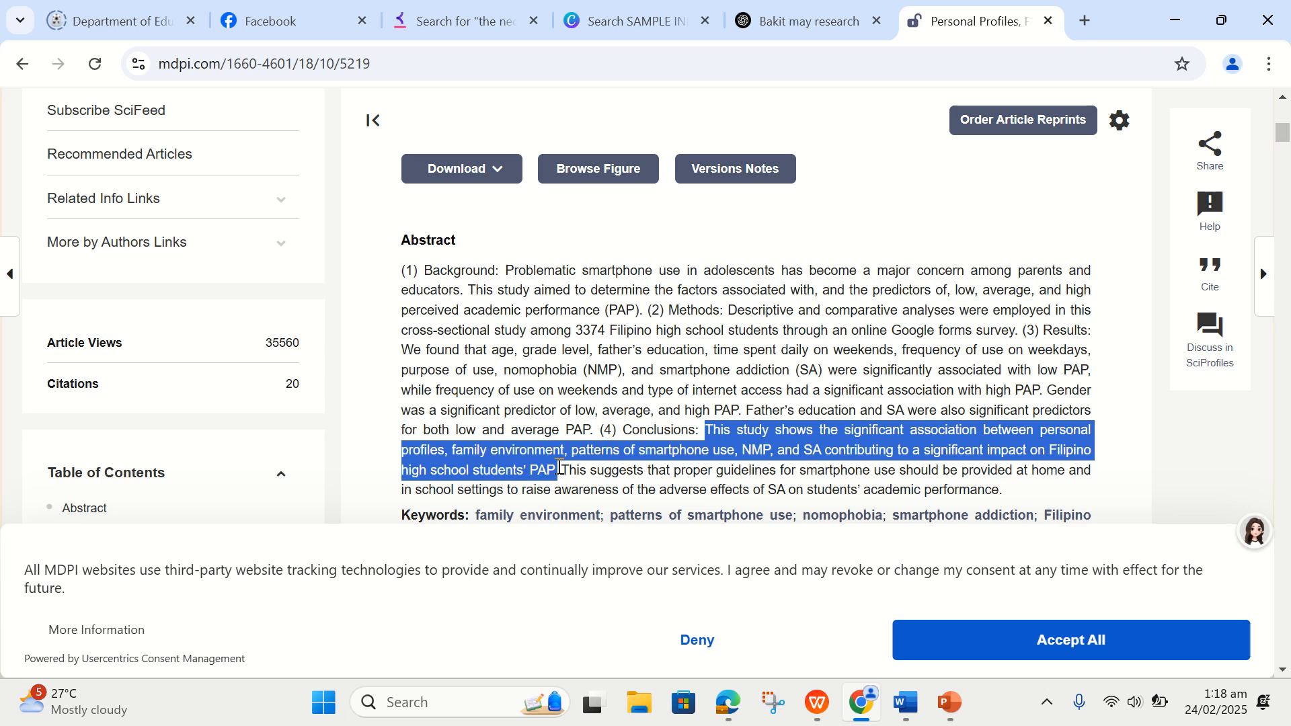
{"action": "left_click_drag", "start_coordinate": [559, 470], "coordinate": [1009, 500]}
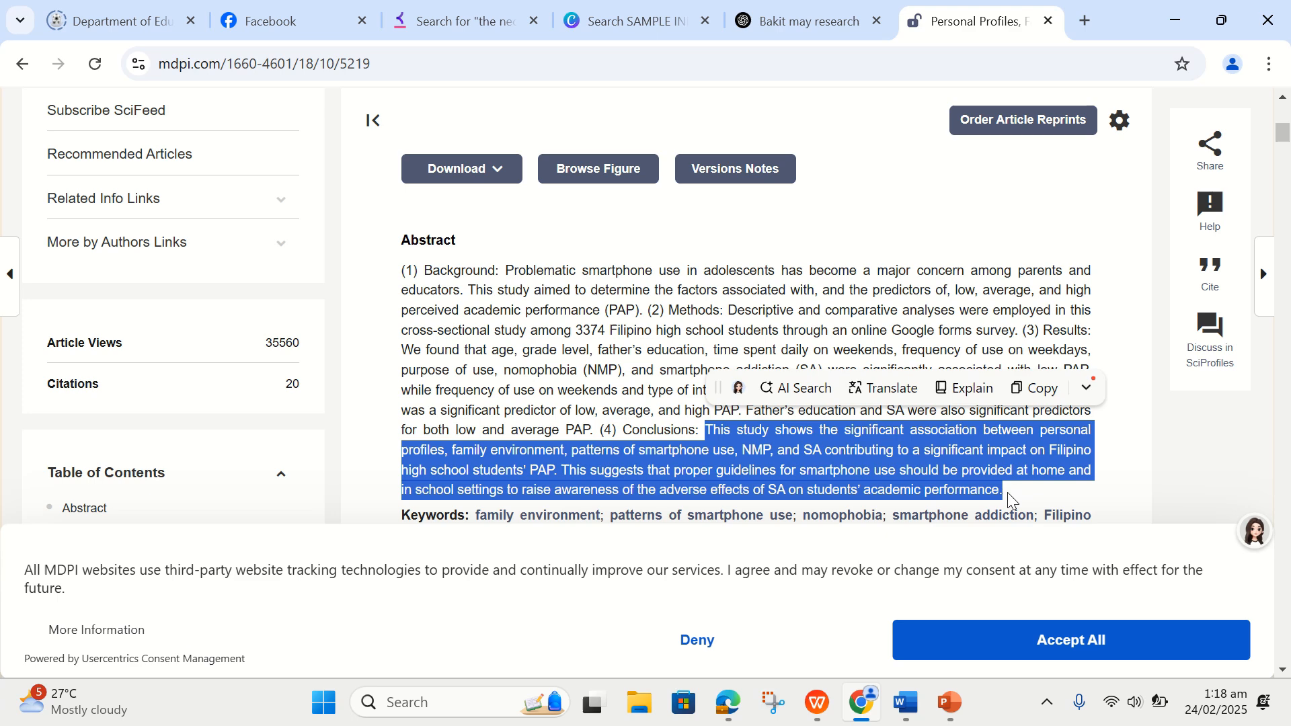
{"action": "right_click", "coordinate": [785, 464]}
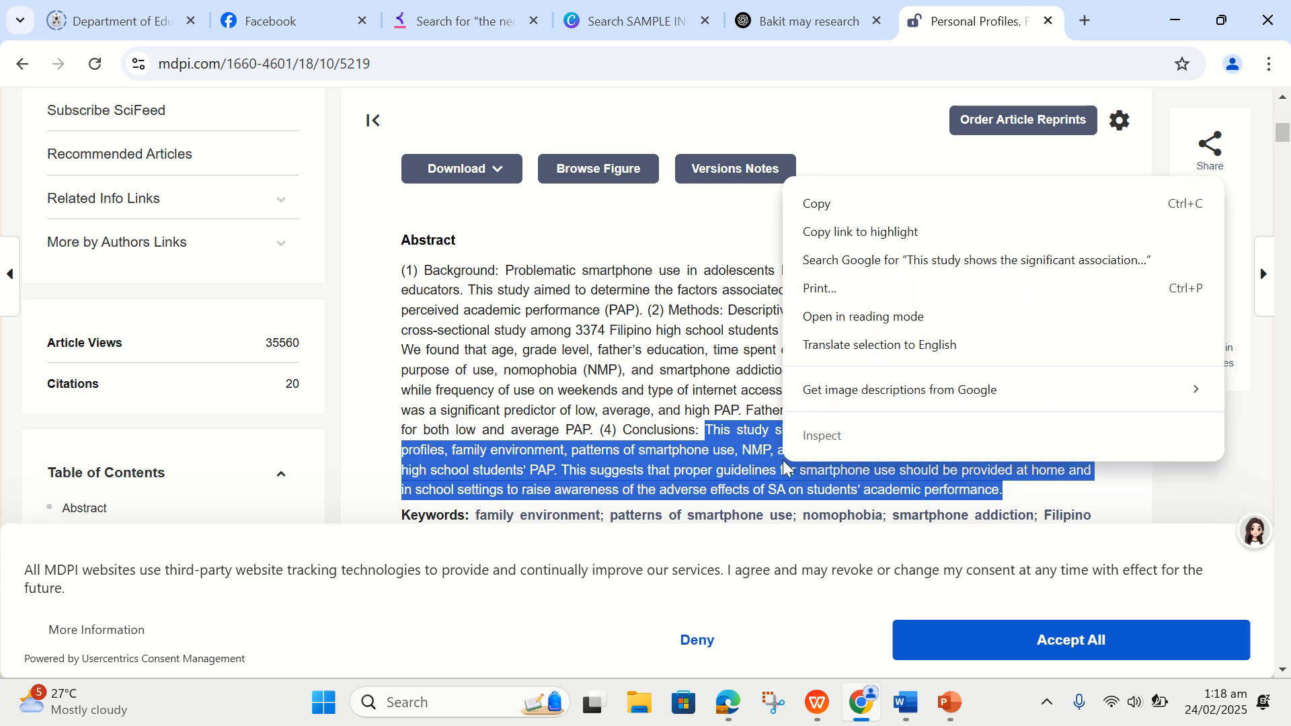
{"action": "left_click", "coordinate": [854, 210]}
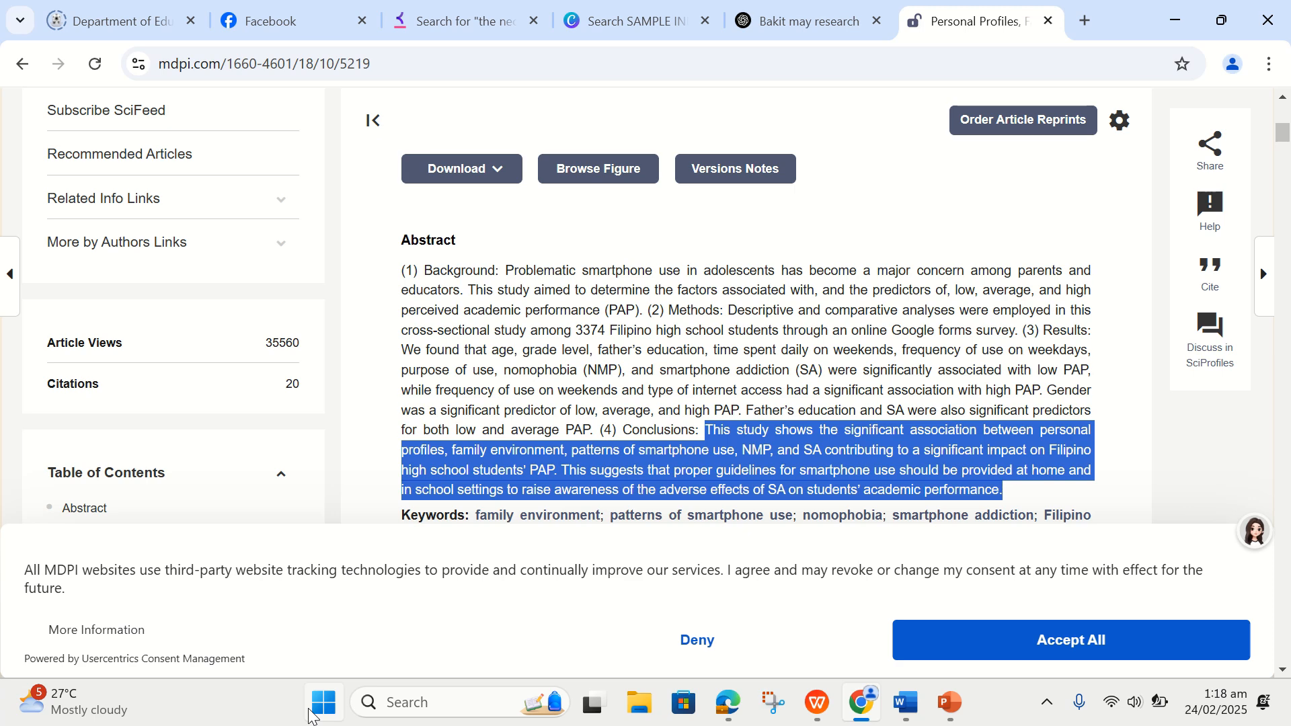
Step: Create a blank document in a new Word window and paste the copied conclusions, keeping the source formatting
{"action": "left_click", "coordinate": [322, 704]}
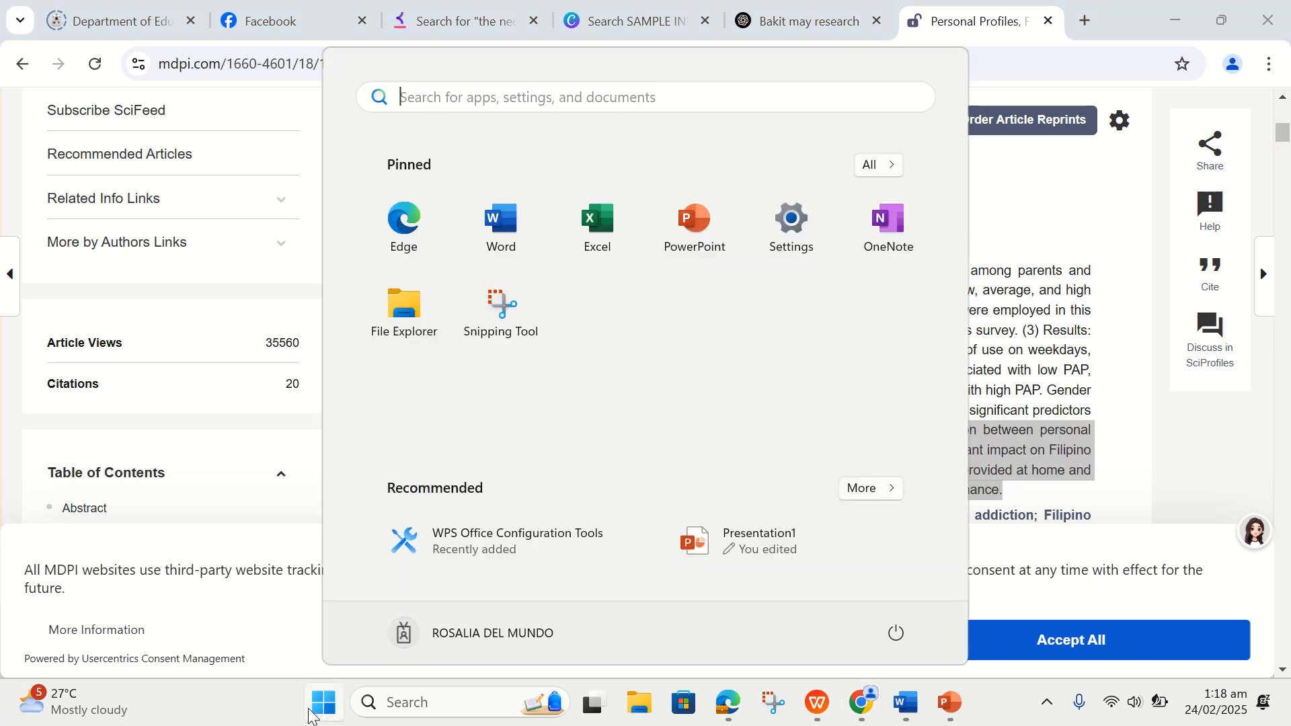
{"action": "left_click", "coordinate": [502, 225]}
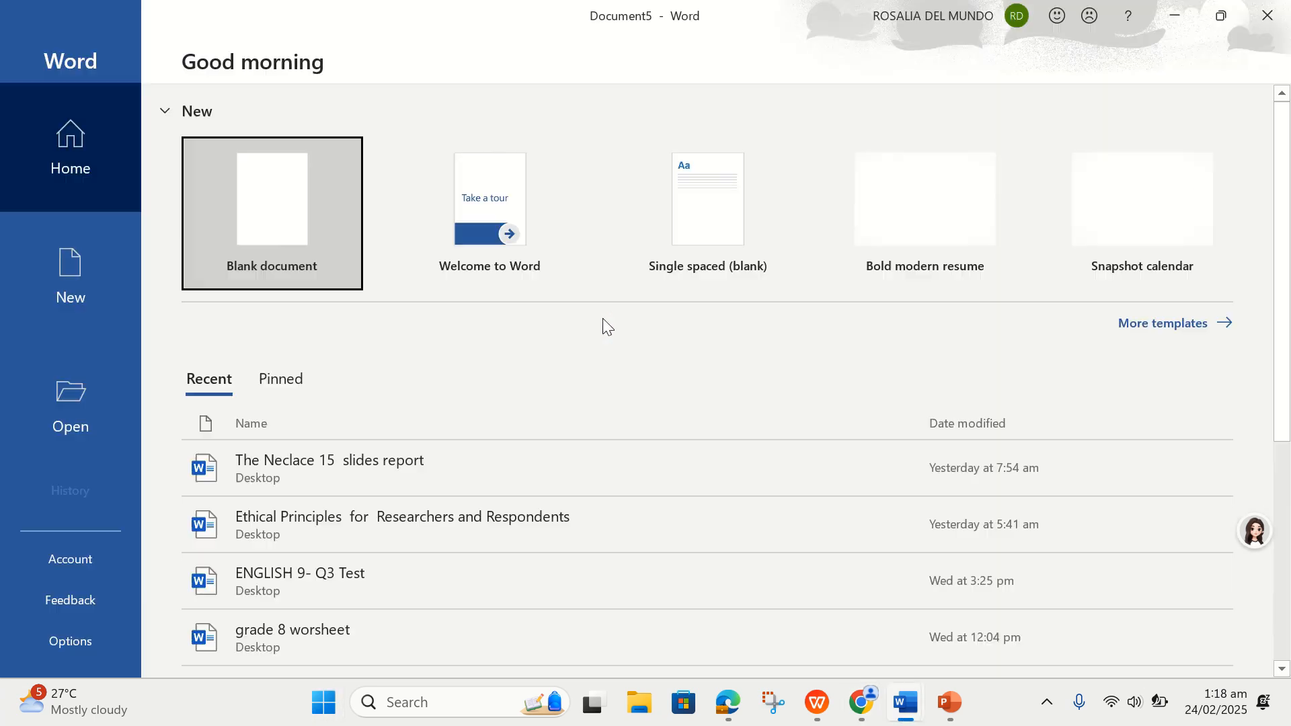
{"action": "left_click", "coordinate": [279, 218]}
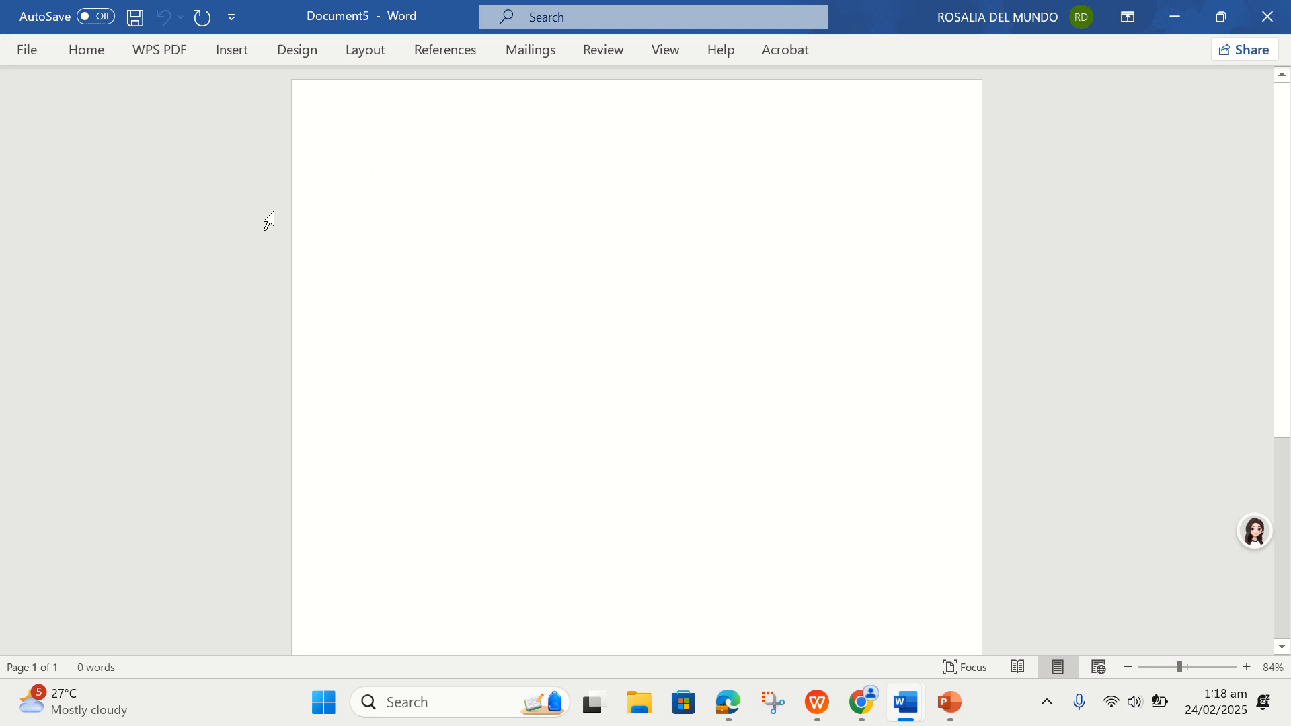
{"action": "right_click", "coordinate": [397, 191]}
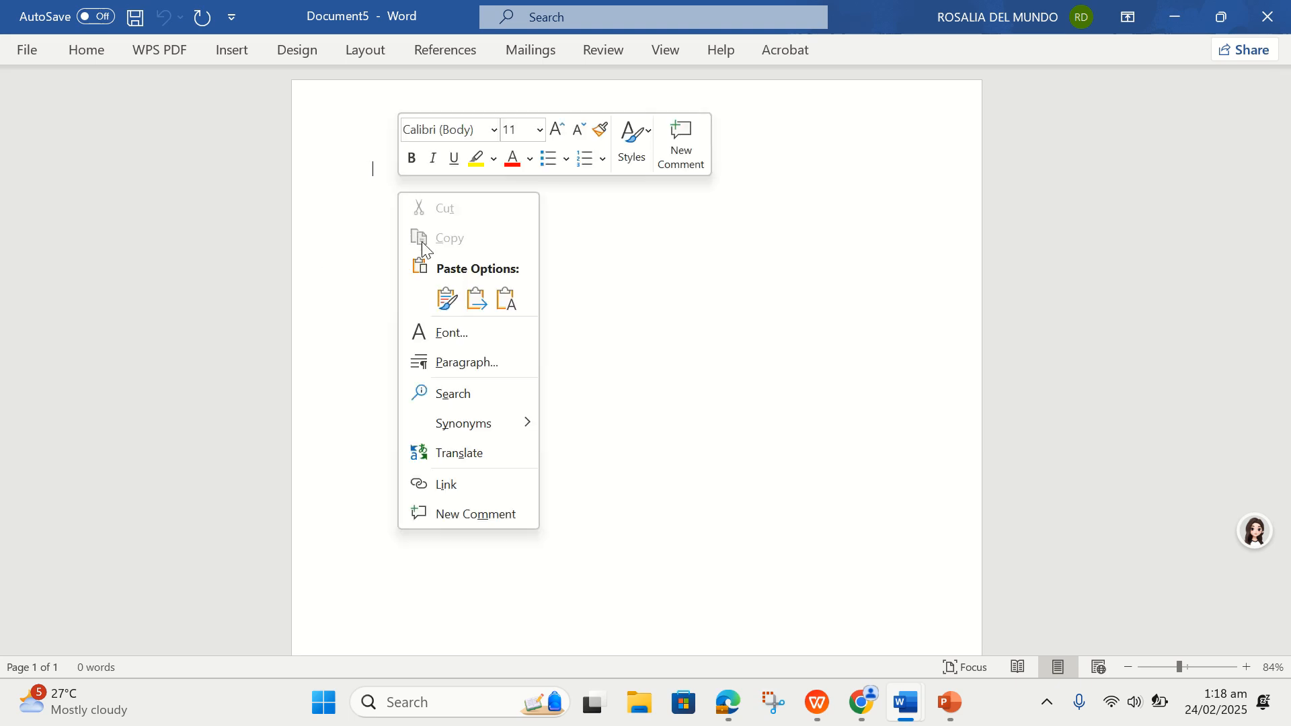
{"action": "left_click", "coordinate": [444, 301]}
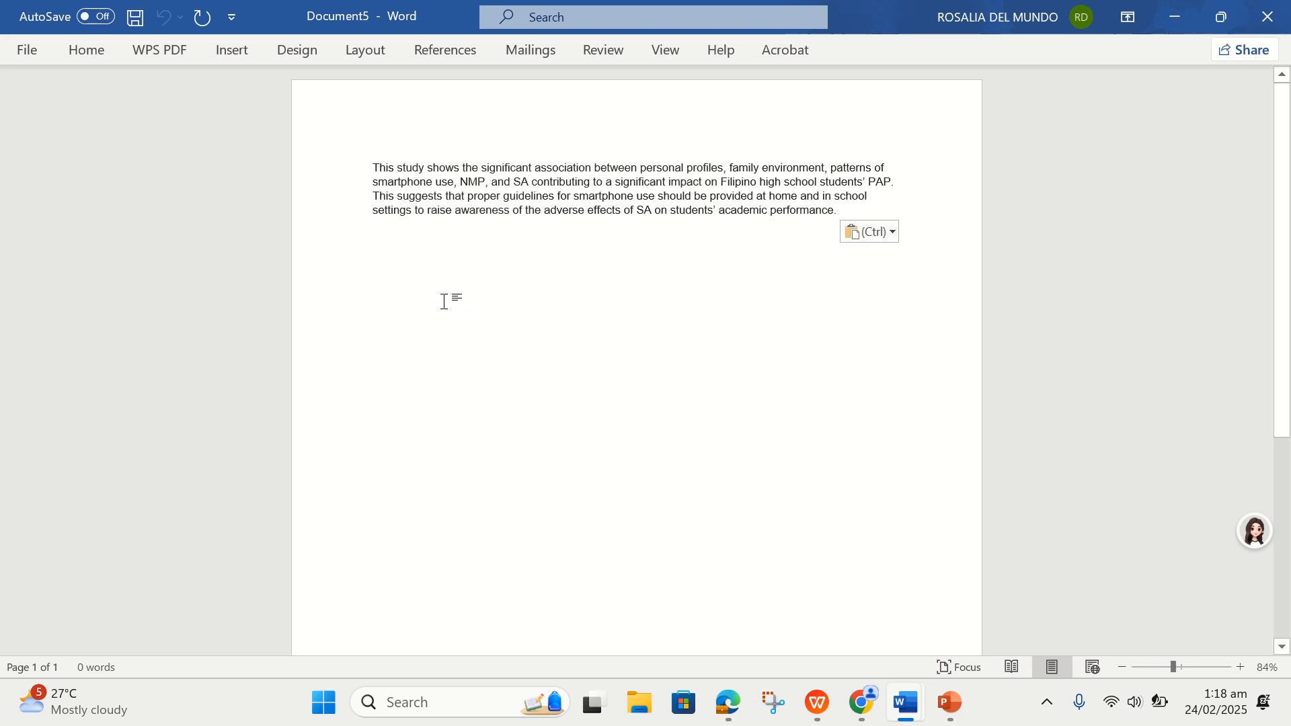
Step: Enclose the pasted passage in double quotation marks and start a new paragraph below it
{"action": "left_click", "coordinate": [369, 166]}
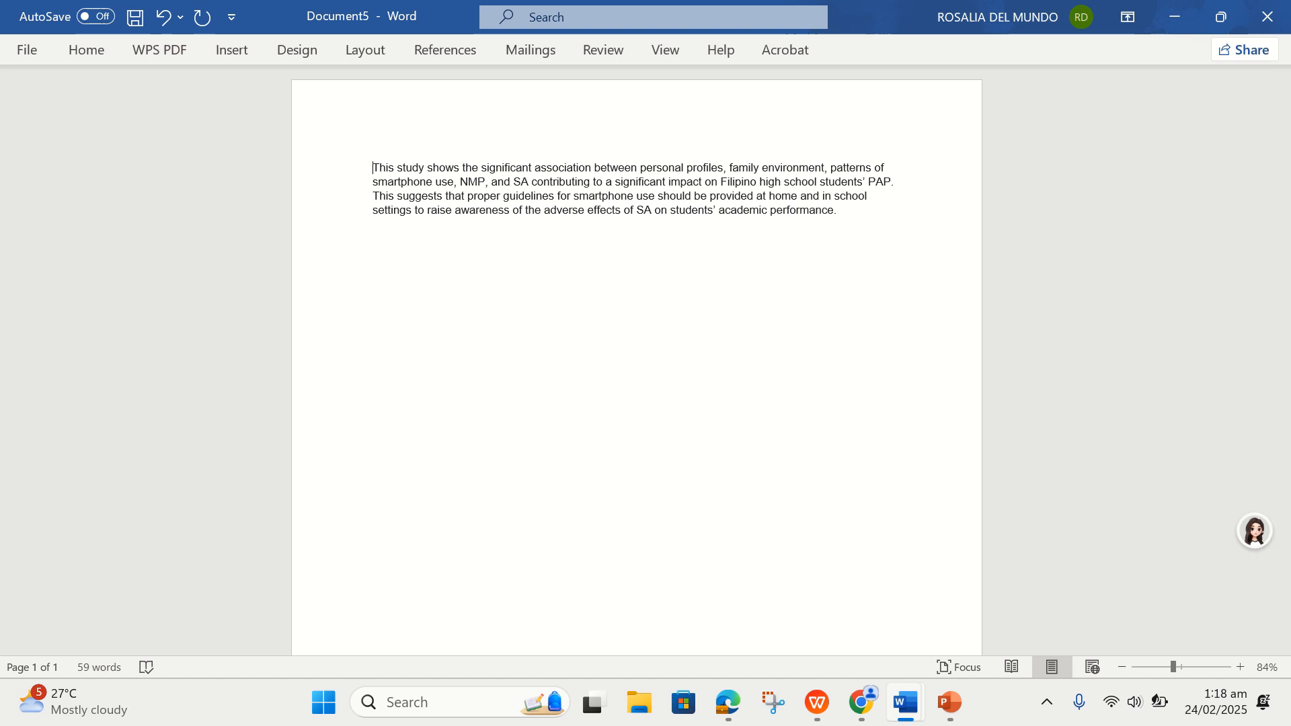
{"action": "type", "text": "\""}
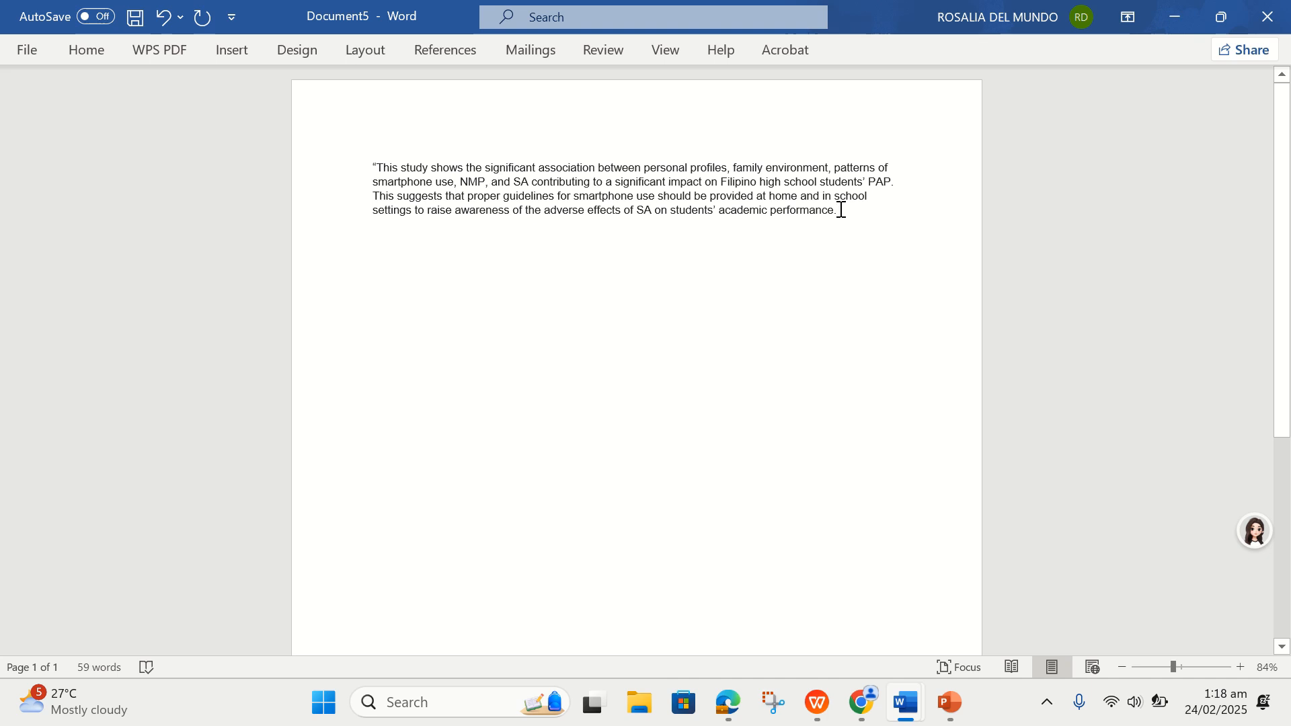
{"action": "left_click", "coordinate": [841, 210]}
{"action": "type", "text": "\""}
{"action": "key", "text": "Return"}
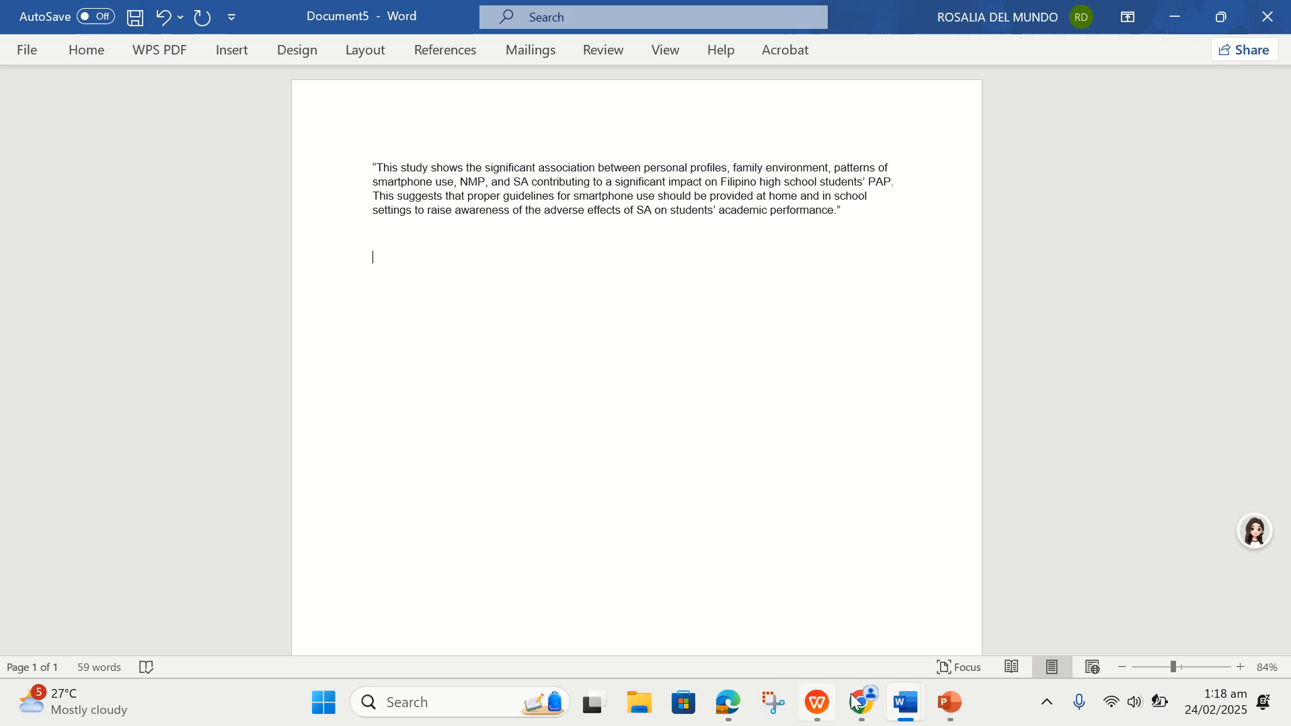
Step: Return to the Google Scholar results in the browser and copy the APA citation of the smartphone addiction article
{"action": "left_click", "coordinate": [870, 712]}
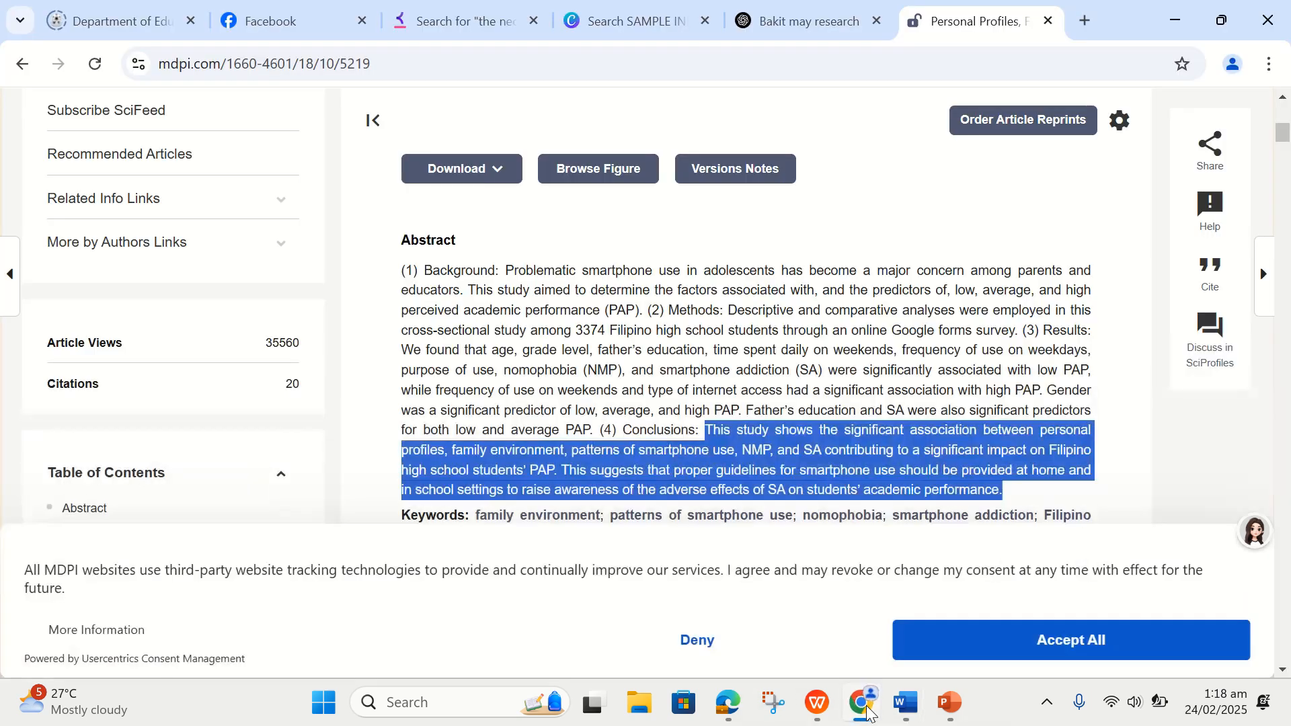
{"action": "left_click", "coordinate": [23, 66]}
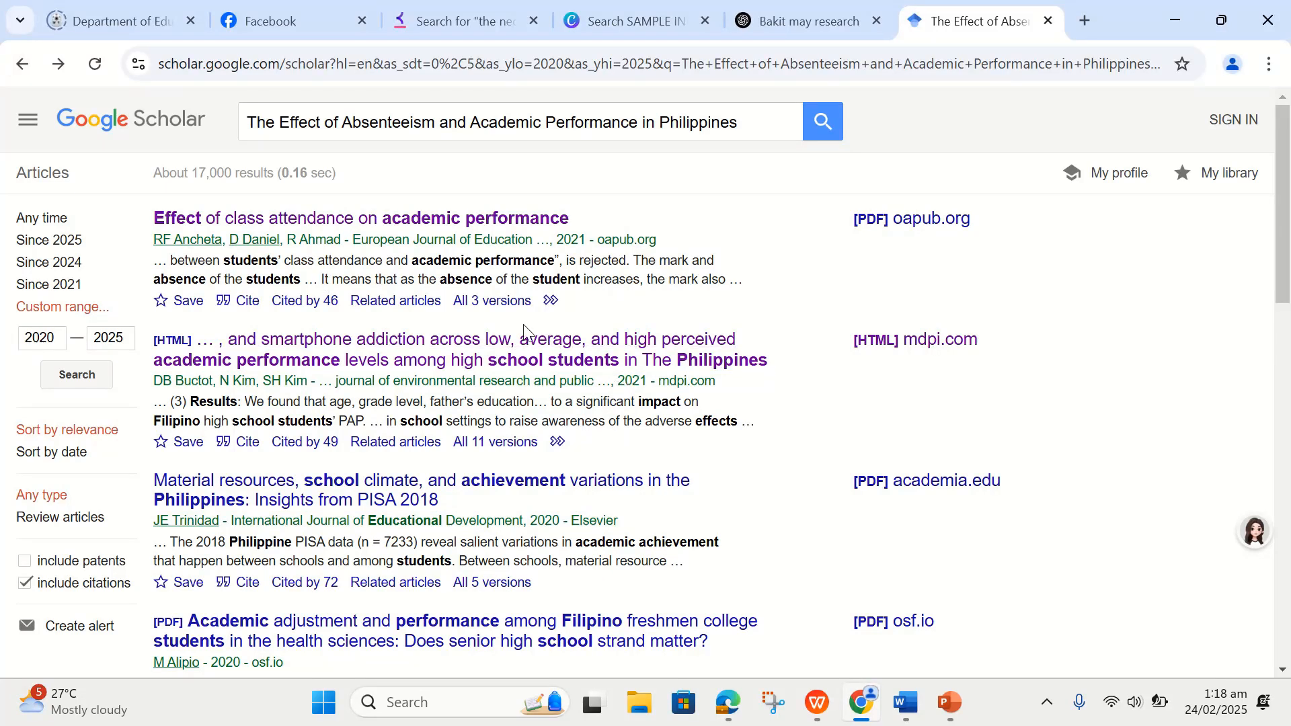
{"action": "left_click", "coordinate": [226, 449]}
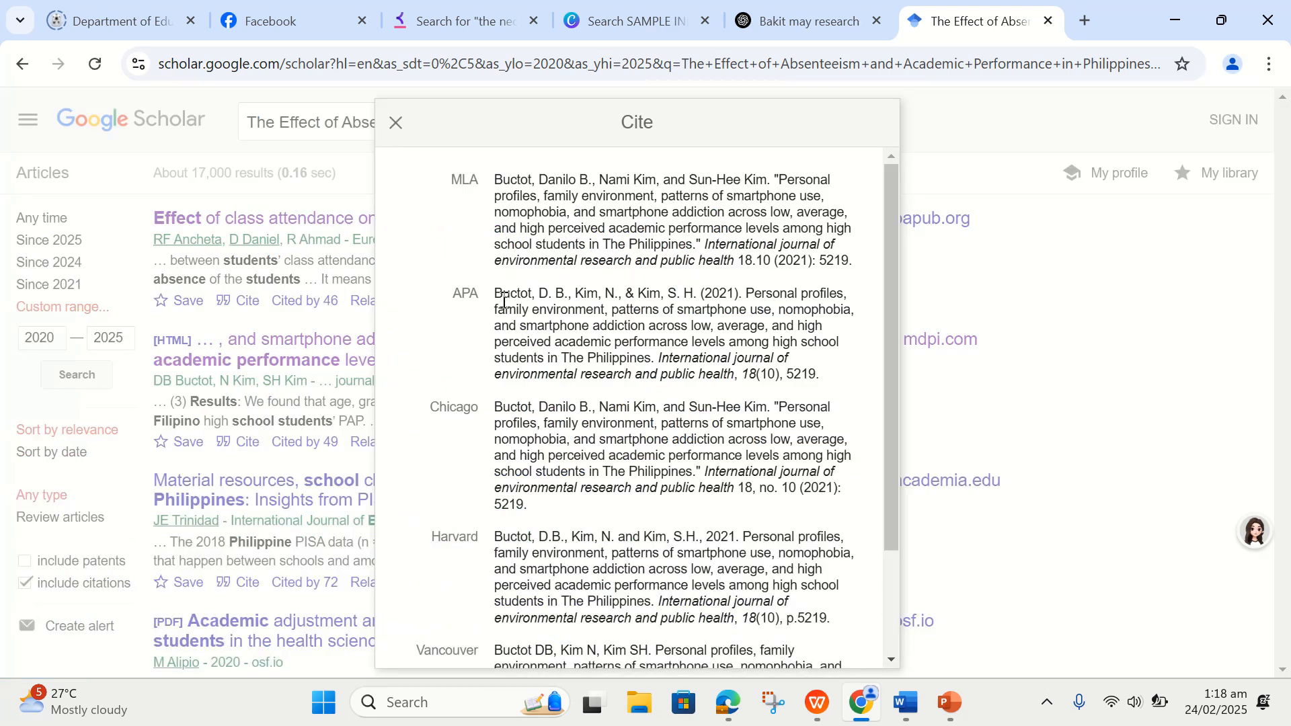
{"action": "triple_click", "coordinate": [496, 291]}
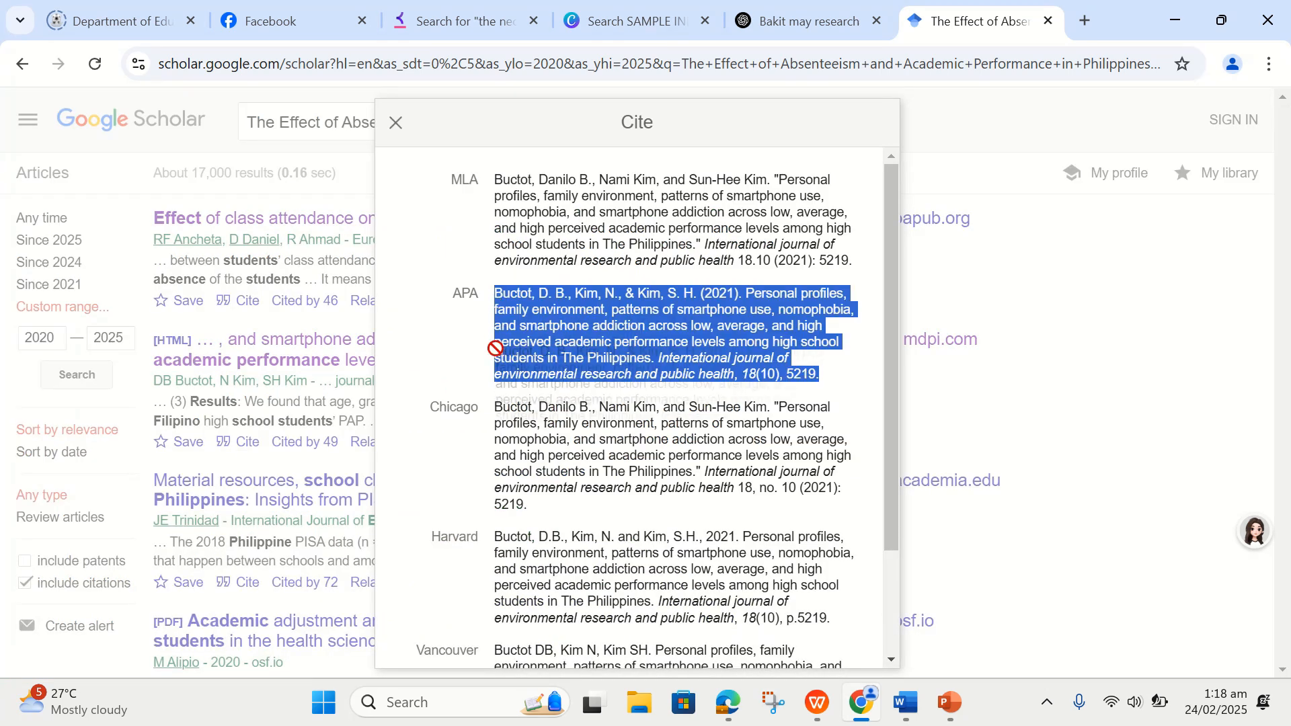
{"action": "right_click", "coordinate": [568, 335]}
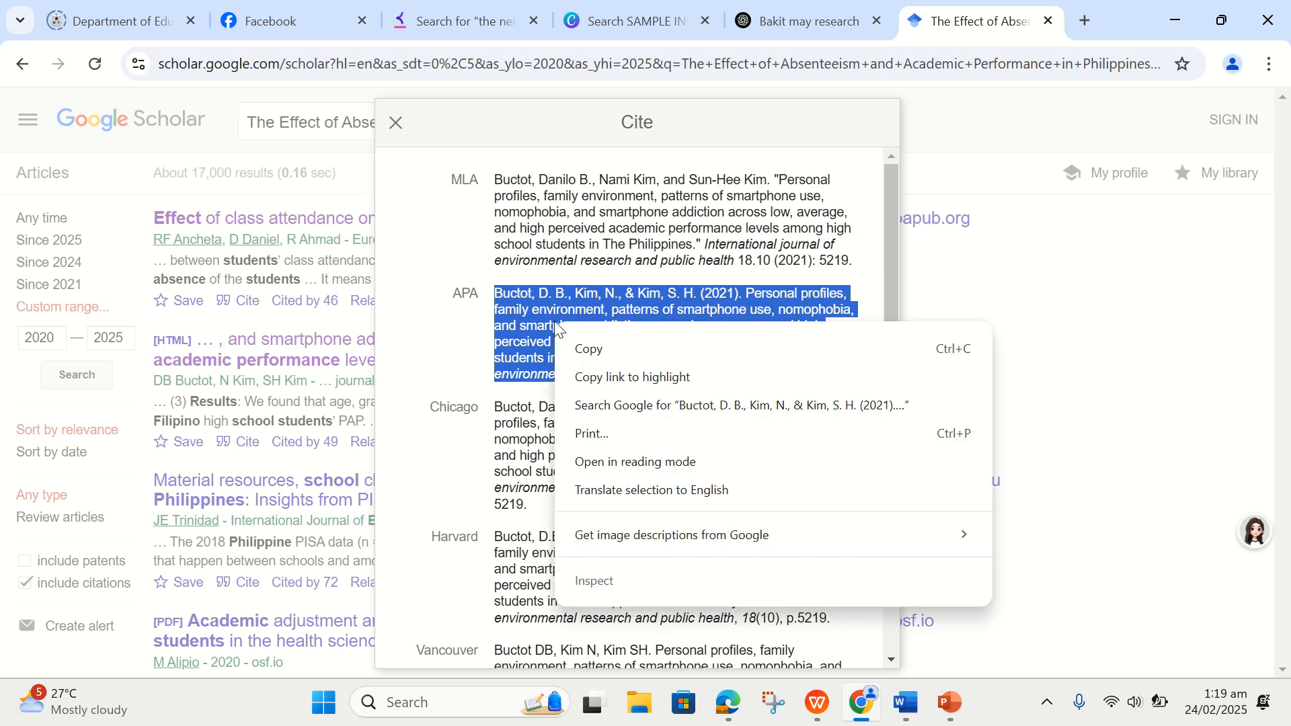
{"action": "left_click", "coordinate": [589, 349]}
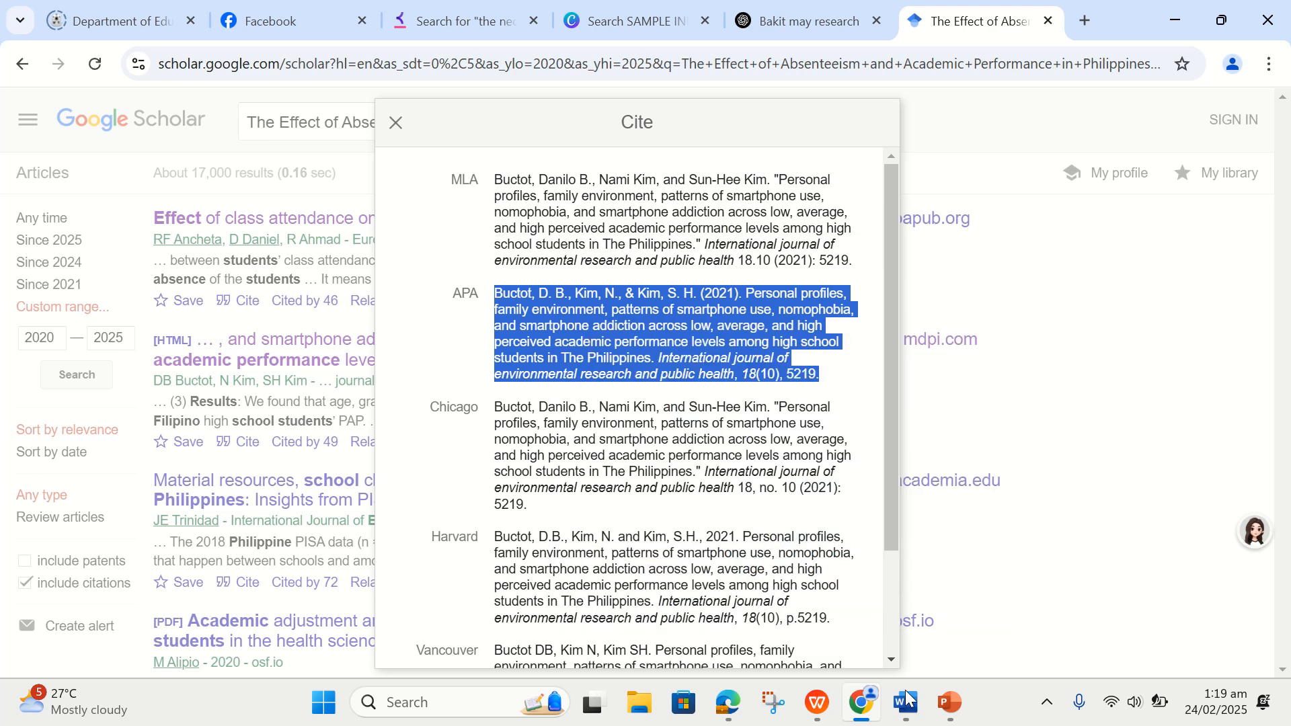
Step: Switch to Document5 in Word and paste the APA citation below the quoted passage, keeping the source formatting
{"action": "left_click", "coordinate": [901, 714]}
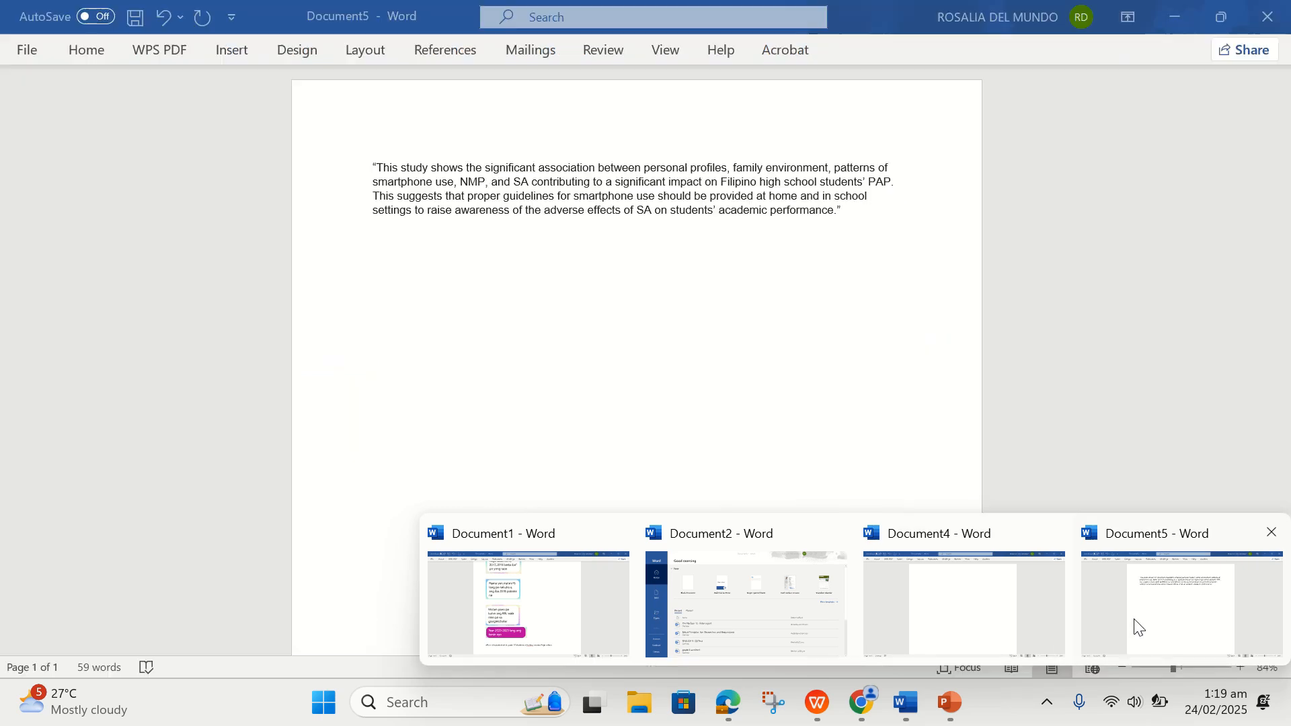
{"action": "left_click", "coordinate": [1129, 624]}
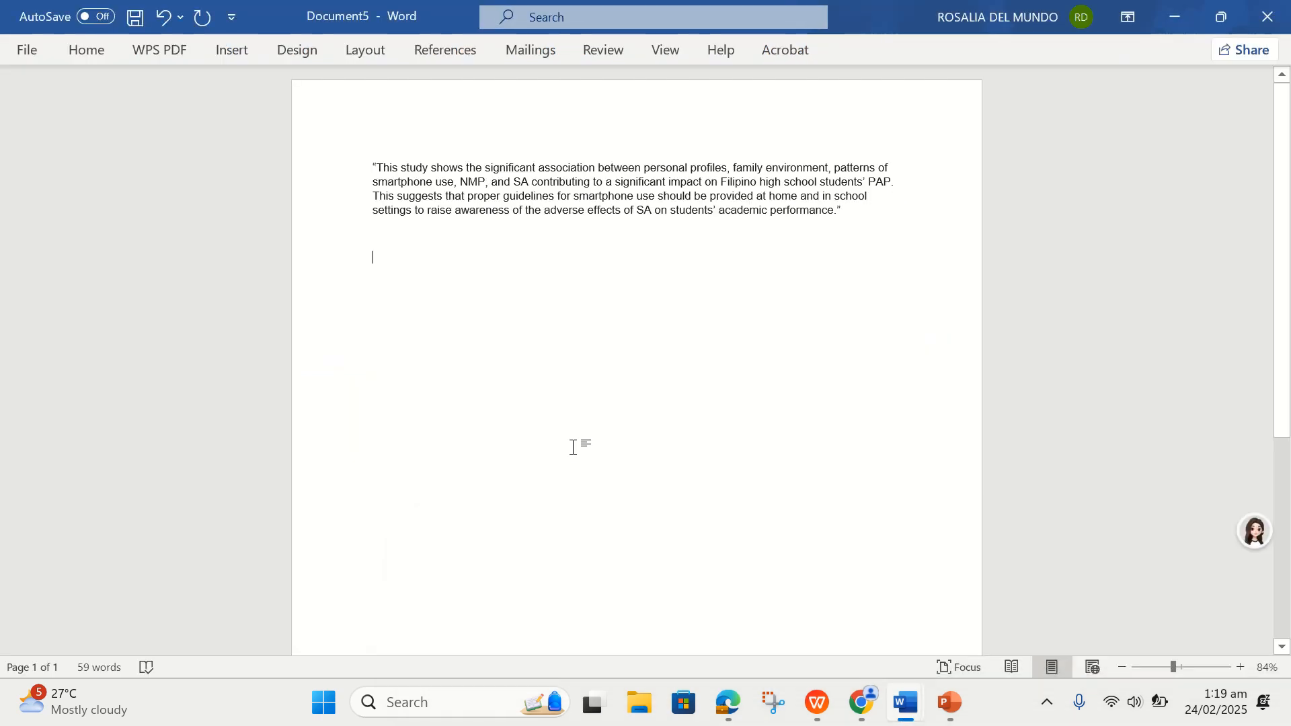
{"action": "right_click", "coordinate": [401, 262]}
{"action": "left_click", "coordinate": [443, 362]}
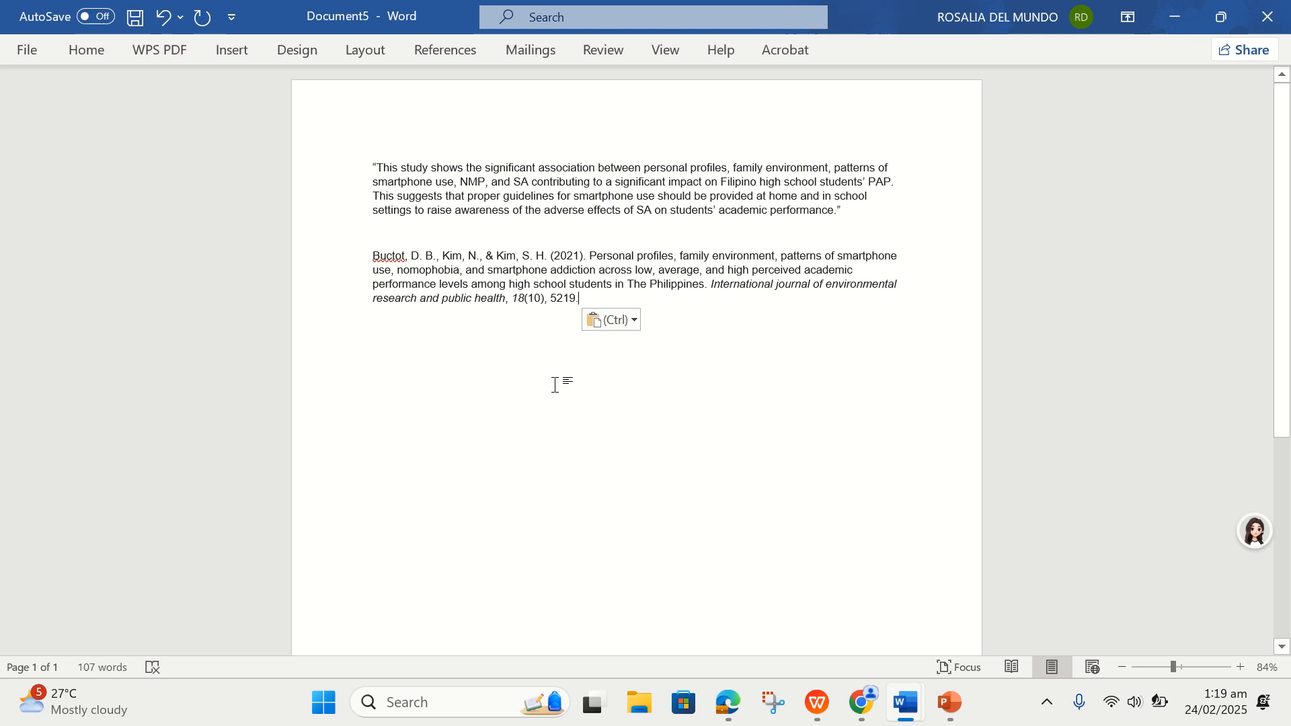
Step: Make the authors and year at the start of the pasted citation bold
{"action": "left_click_drag", "start_coordinate": [378, 252], "coordinate": [588, 252]}
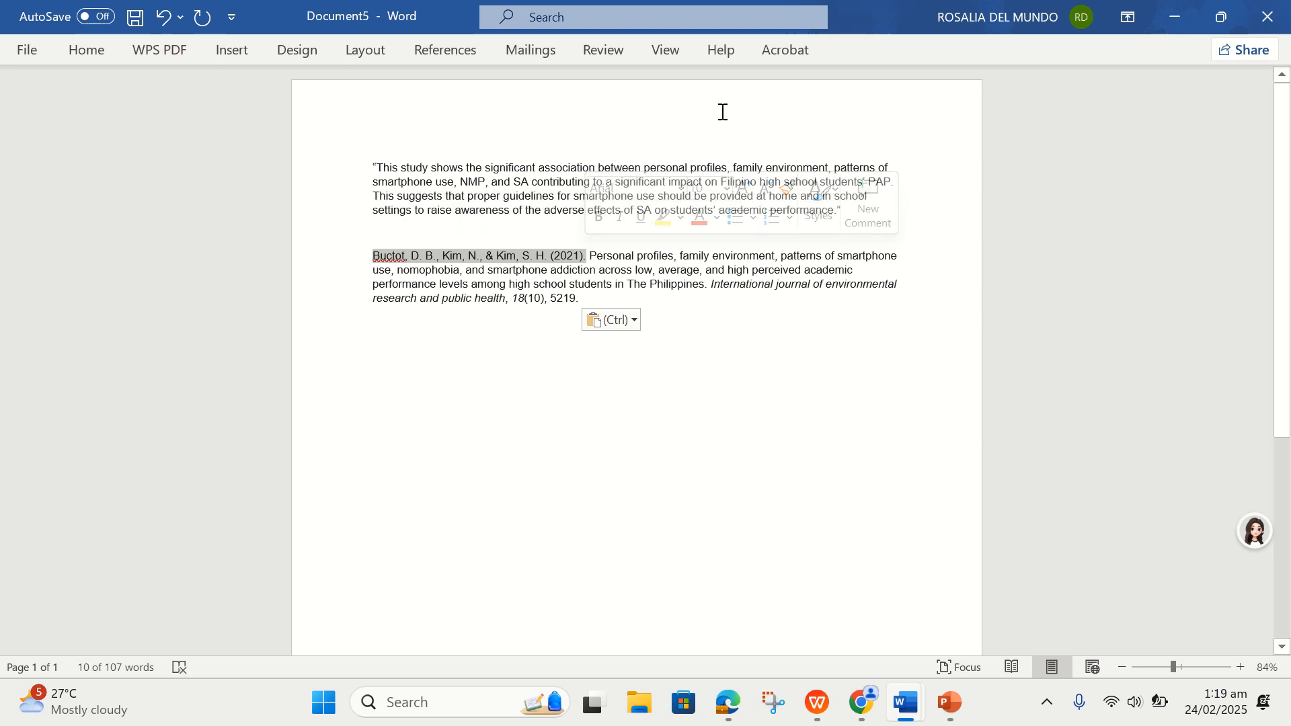
{"action": "left_click", "coordinate": [599, 215]}
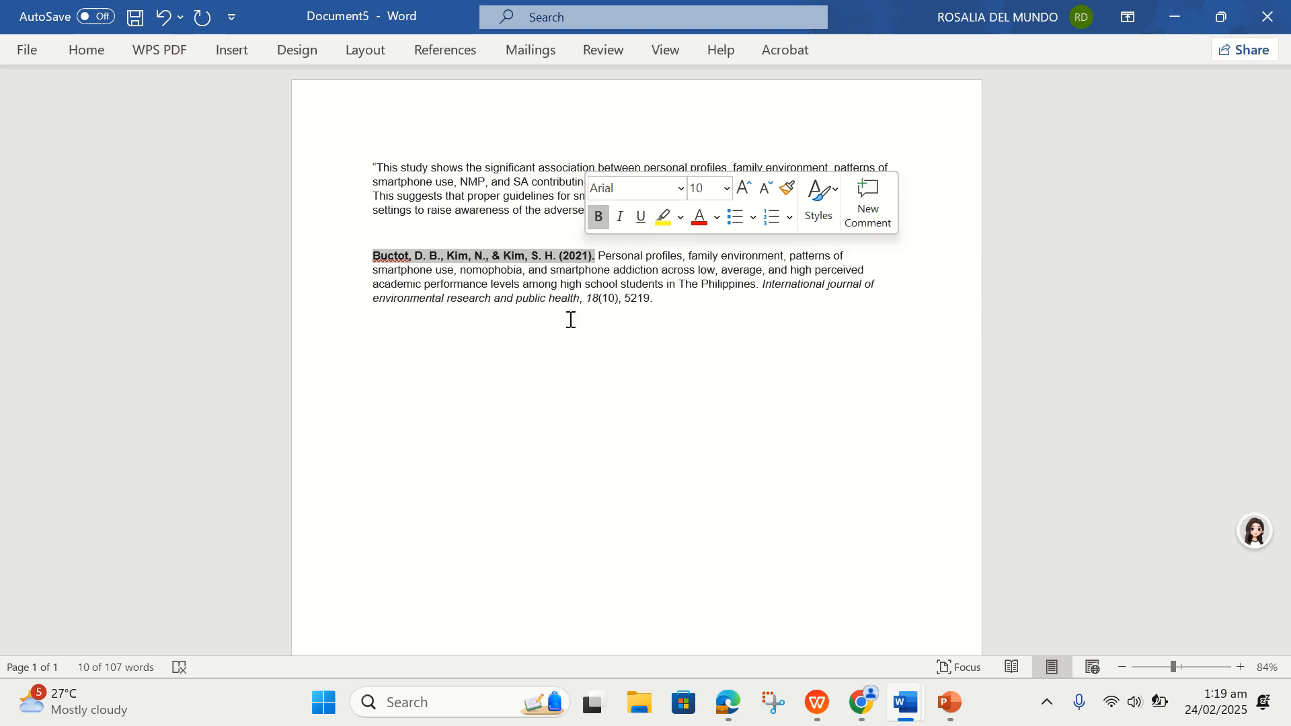
{"action": "left_click", "coordinate": [558, 386]}
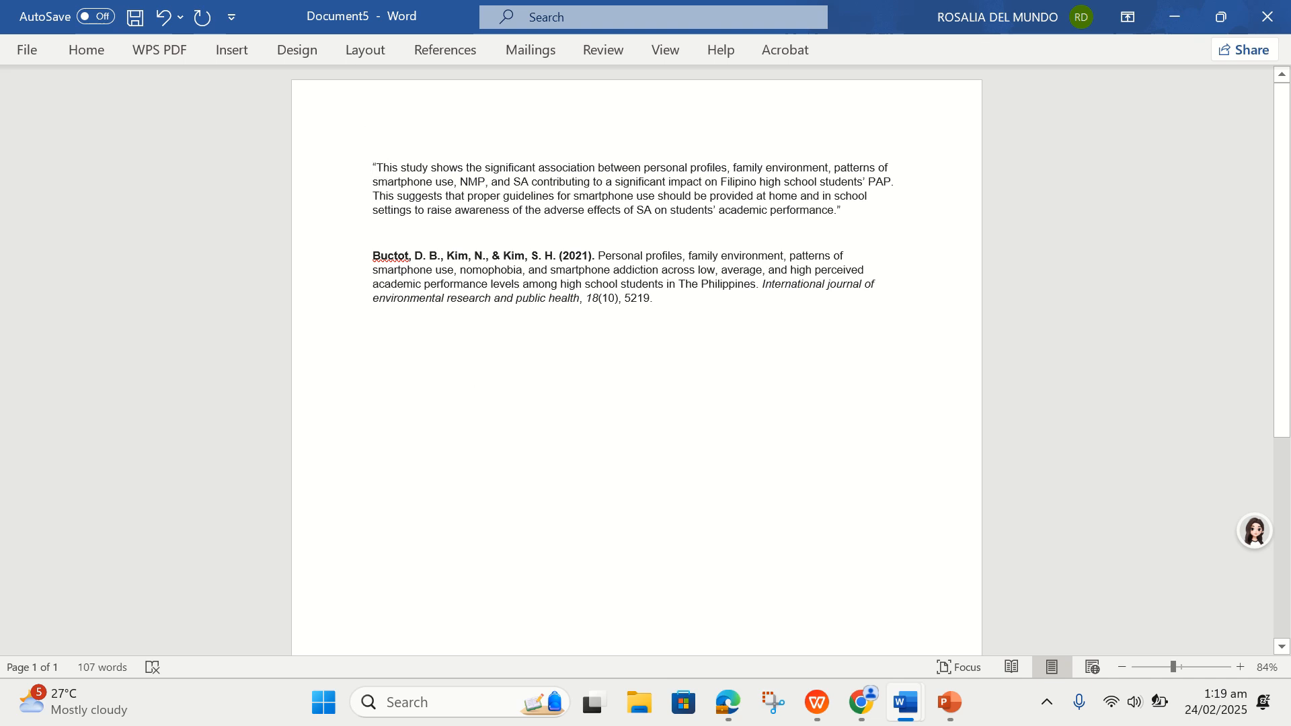
Step: Add a line with the number "1." above the quoted passage and start a new paragraph below the citation
{"action": "key", "text": "Return"}
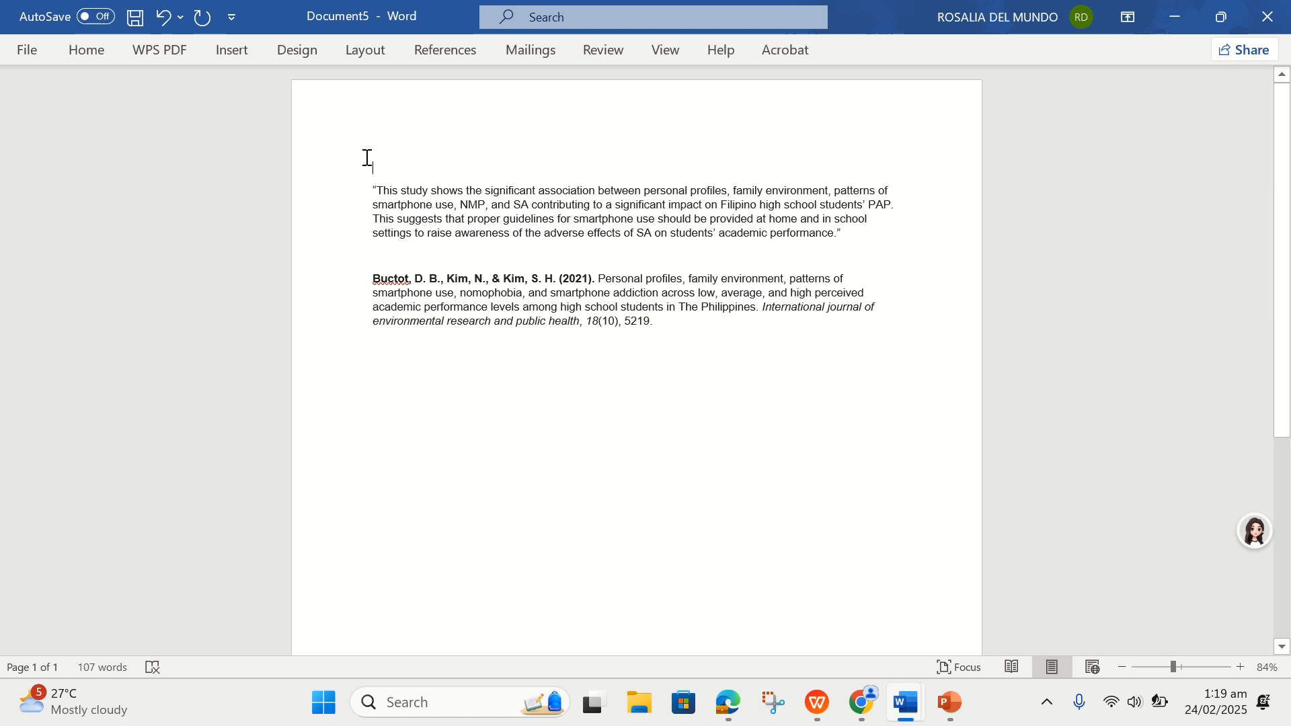
{"action": "left_click", "coordinate": [367, 158]}
{"action": "type", "text": "1."}
{"action": "left_click", "coordinate": [378, 360]}
{"action": "key", "text": "Return"}
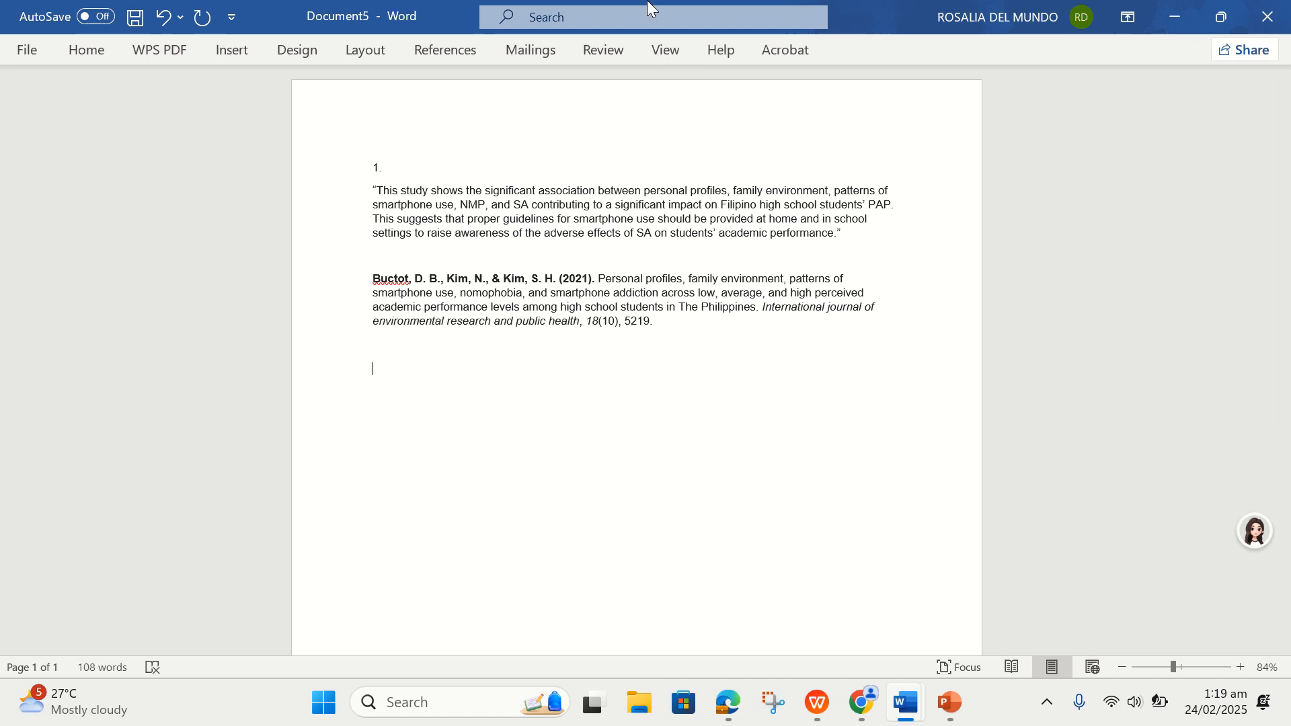
{"action": "mouse_move", "coordinate": [491, 7]}
{"action": "left_click", "coordinate": [518, 46]}
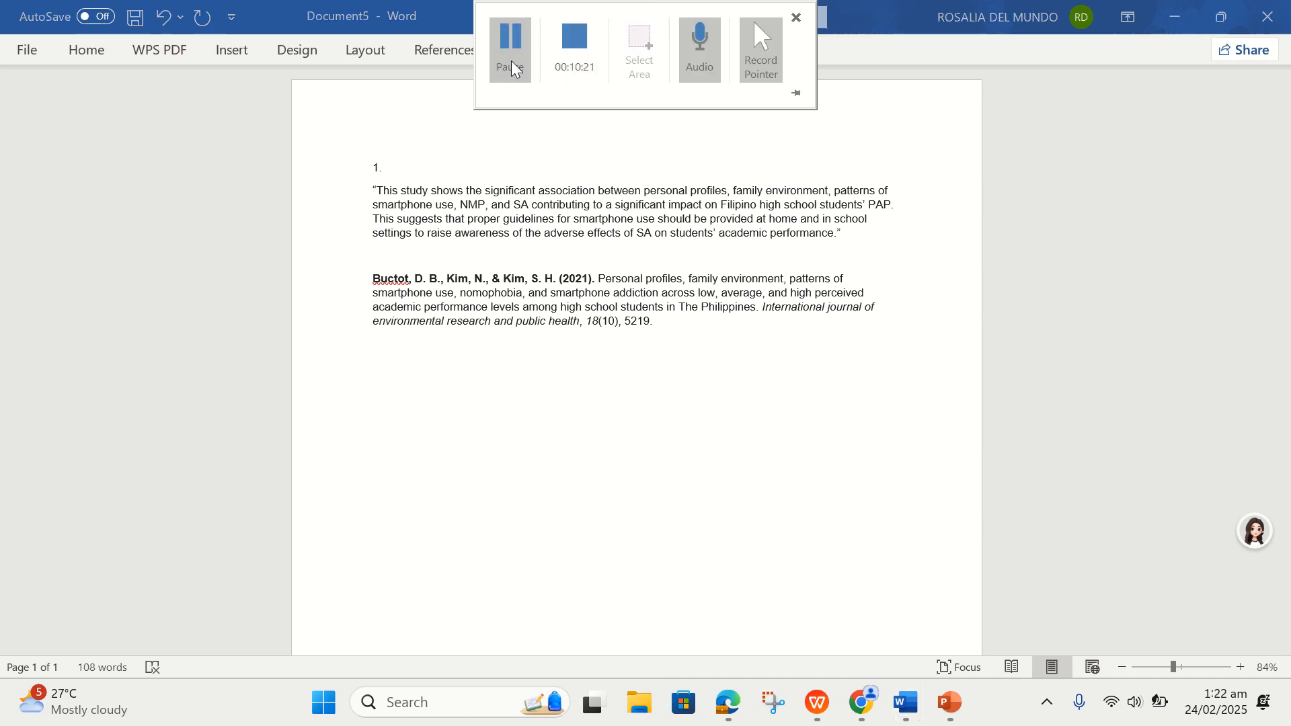
Step: Paste the paraphrased passage below the citation with its source formatting, and start a new item numbered "2." beneath it
{"action": "left_click", "coordinate": [383, 365]}
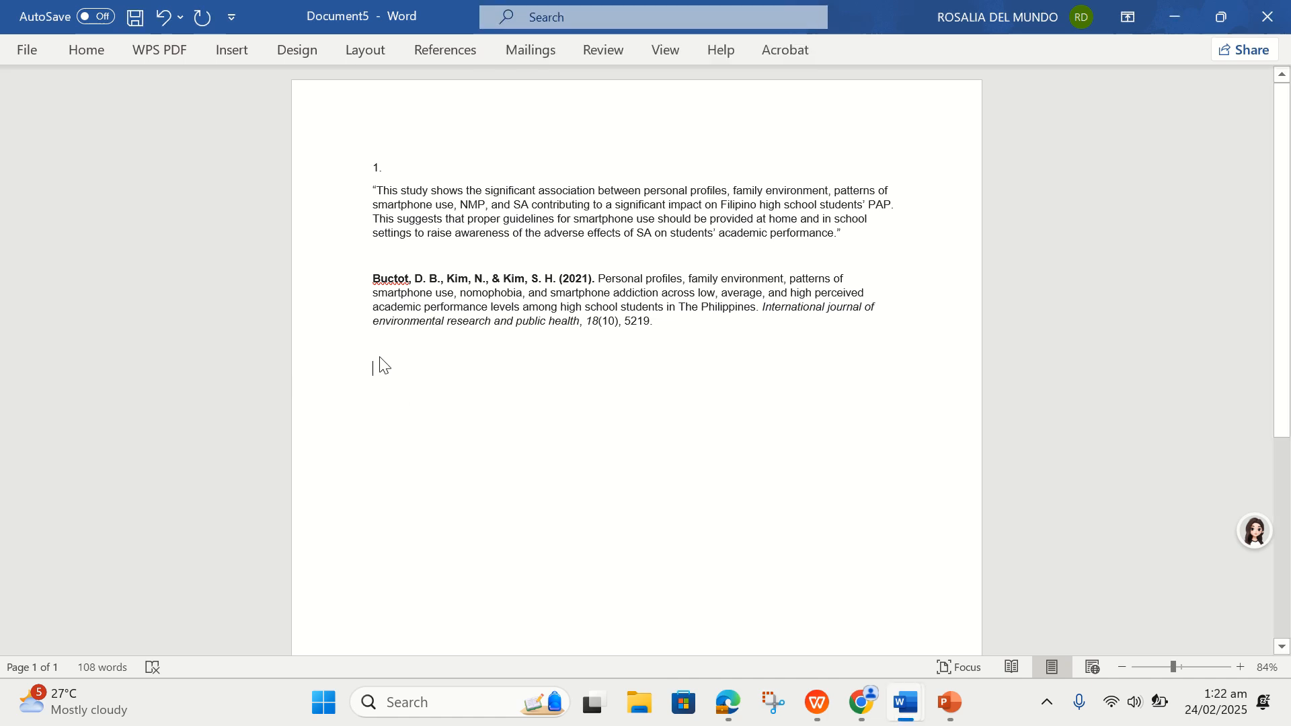
{"action": "right_click", "coordinate": [397, 370]}
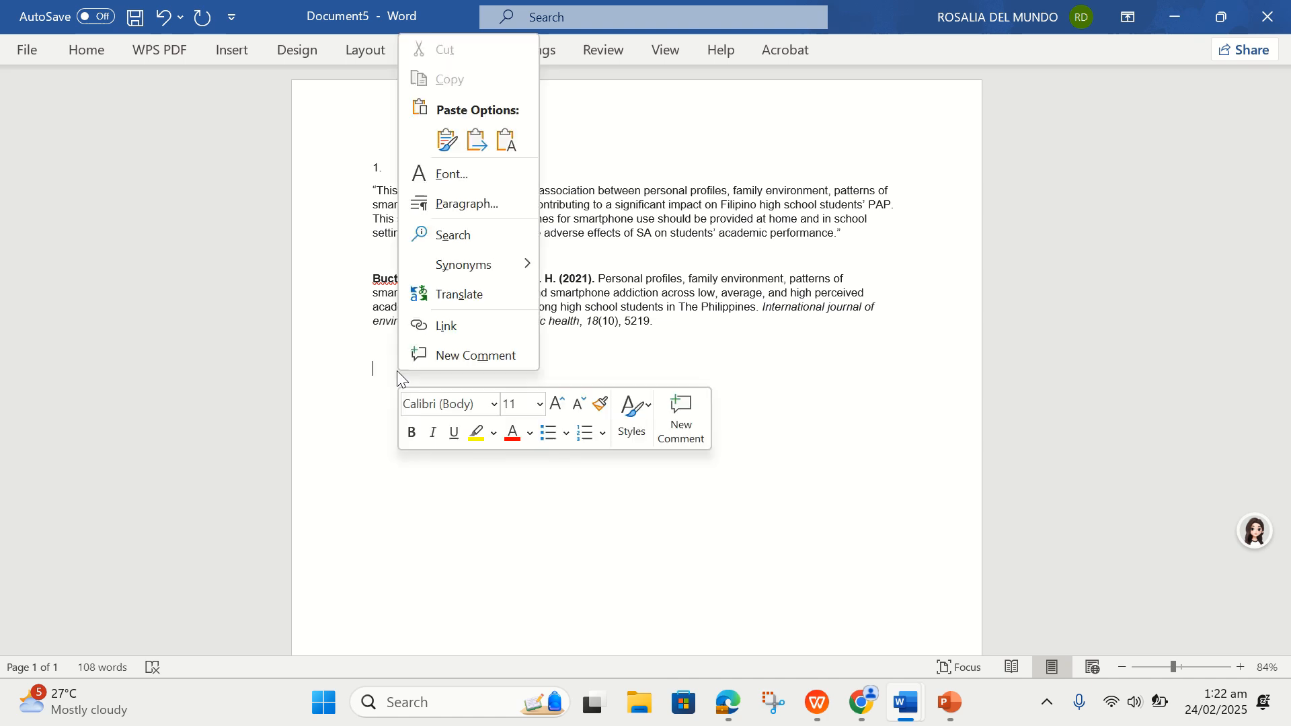
{"action": "left_click", "coordinate": [445, 140]}
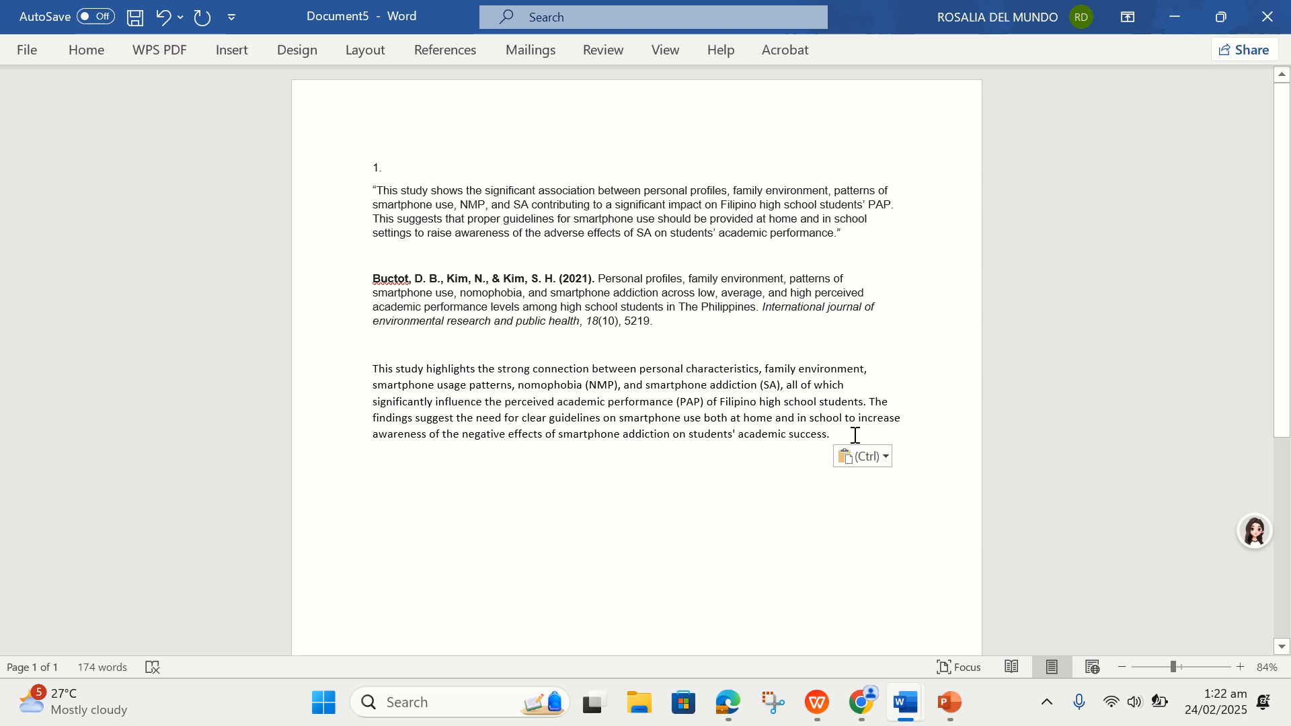
{"action": "key", "text": "Return"}
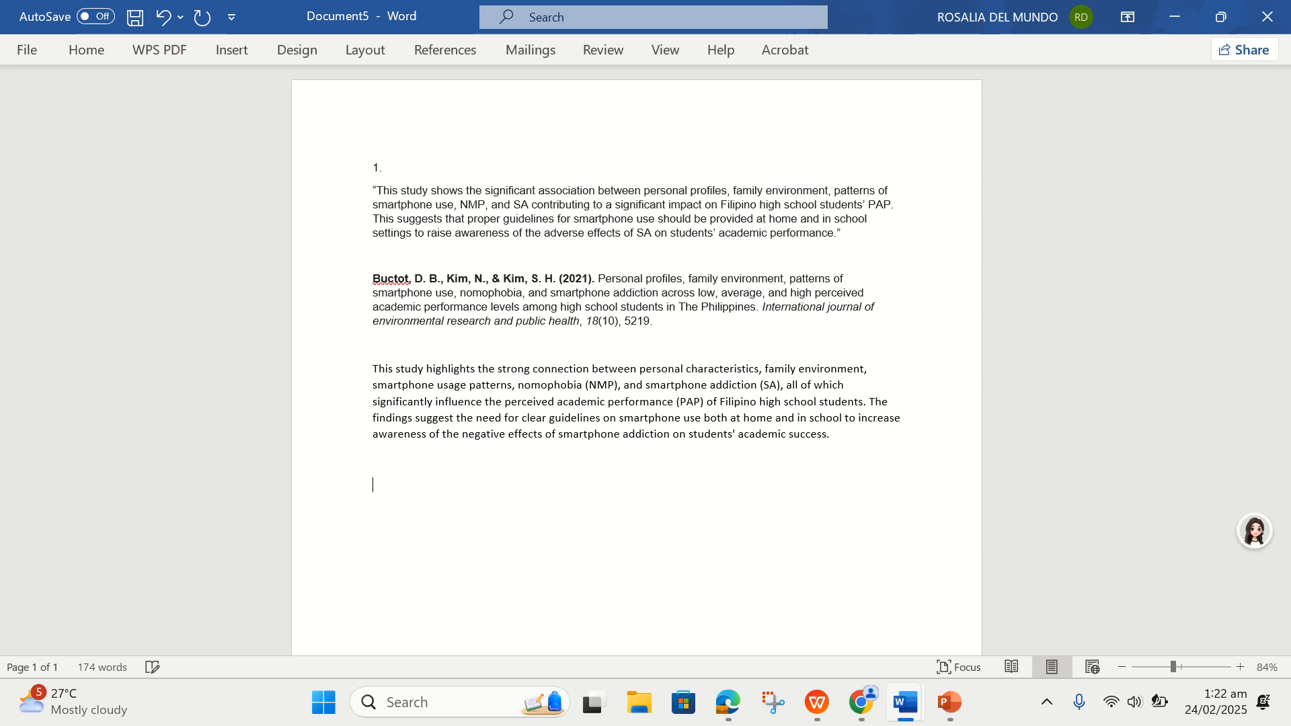
{"action": "type", "text": "2."}
Step: In the browser, close the ChatGPT page and open the Scholar result "Material resources, school climate, and achievement variations in the Philippines: Insights from PISA 2018"
{"action": "mouse_move", "coordinate": [860, 709]}
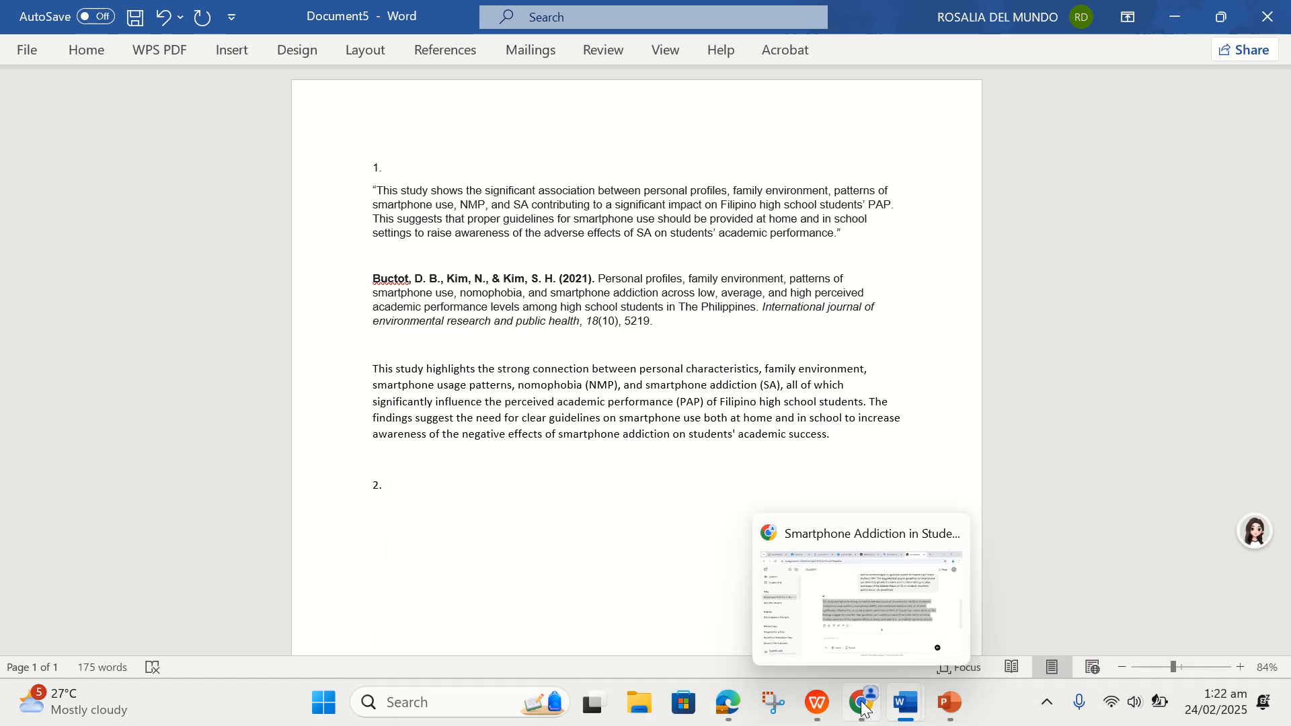
{"action": "left_click", "coordinate": [863, 708]}
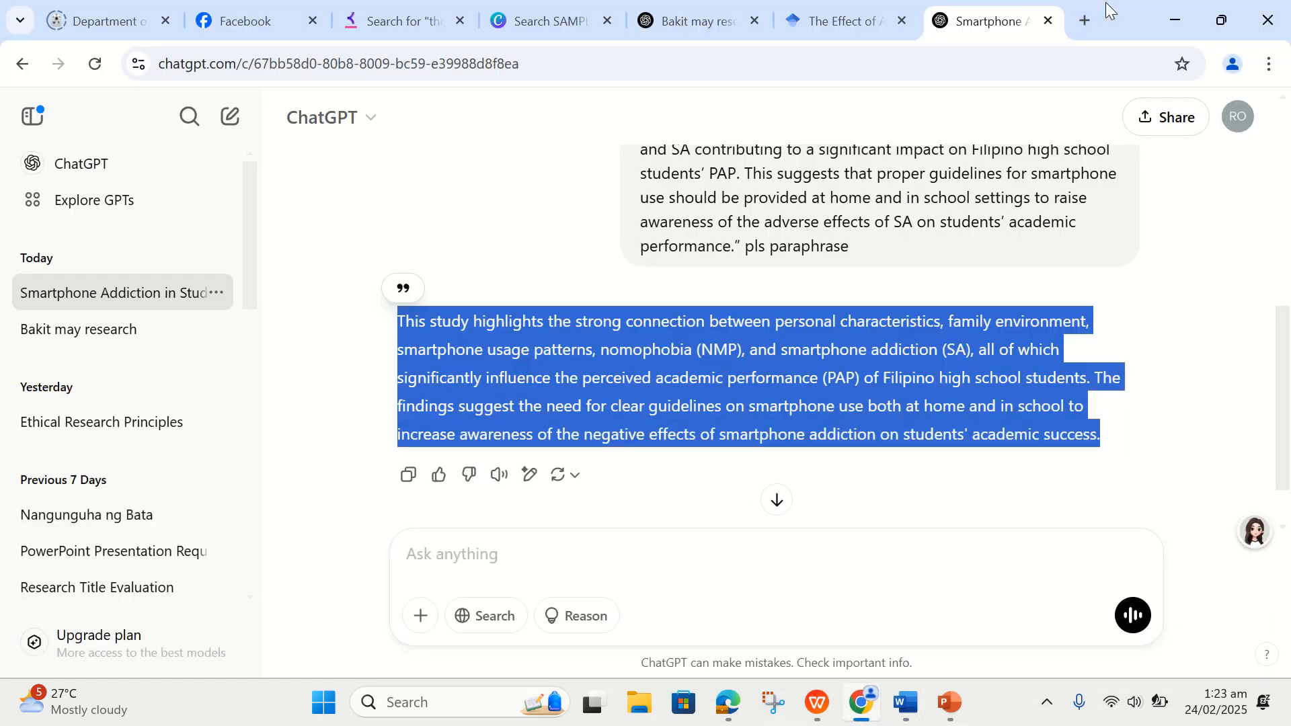
{"action": "left_click", "coordinate": [1050, 23]}
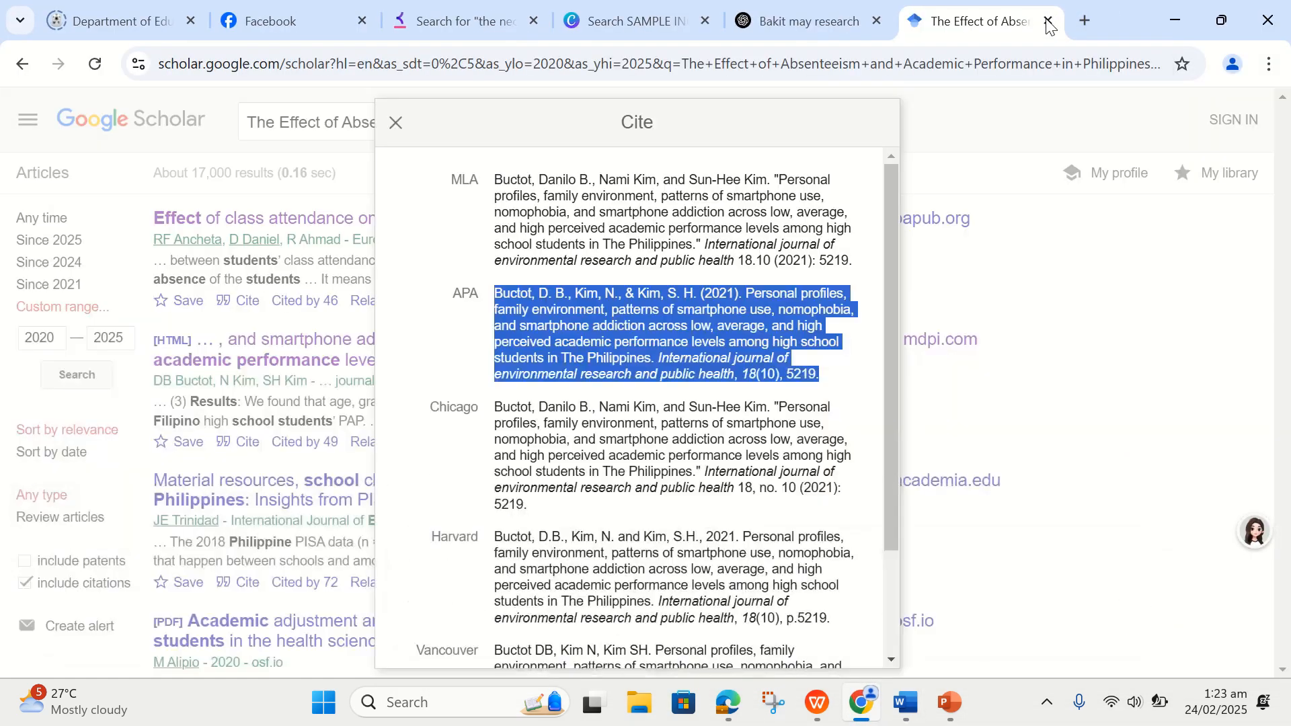
{"action": "left_click", "coordinate": [980, 111]}
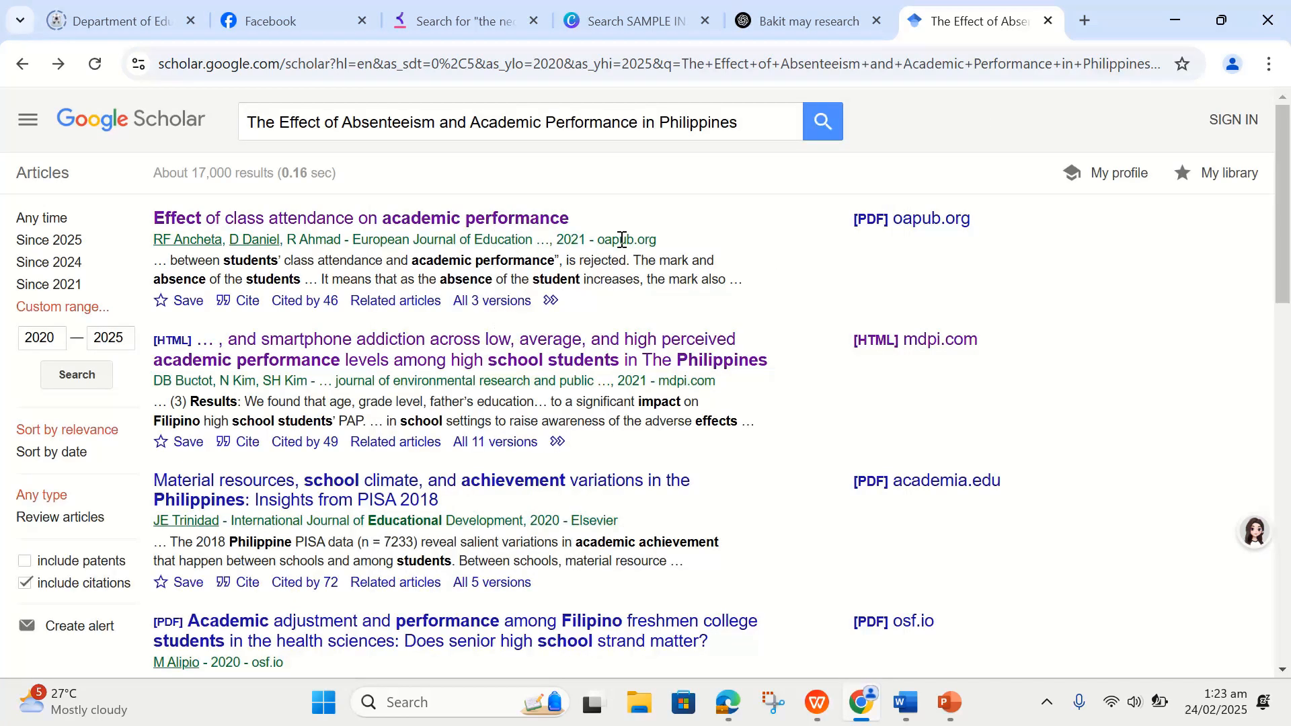
{"action": "left_click", "coordinate": [422, 489]}
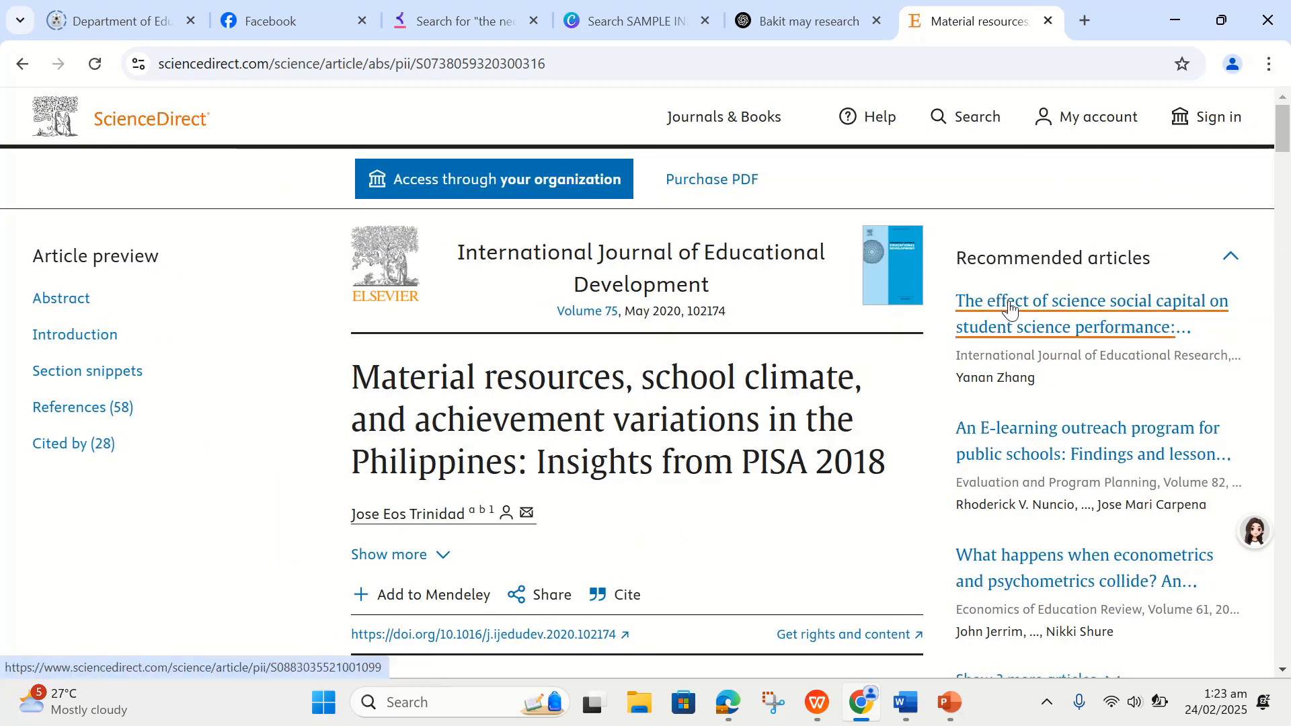
Step: Copy the sentence in the article's abstract from "Between schools, material resource" through "fail to fully explain the variation."
{"action": "left_click_drag", "start_coordinate": [1284, 146], "coordinate": [1284, 280]}
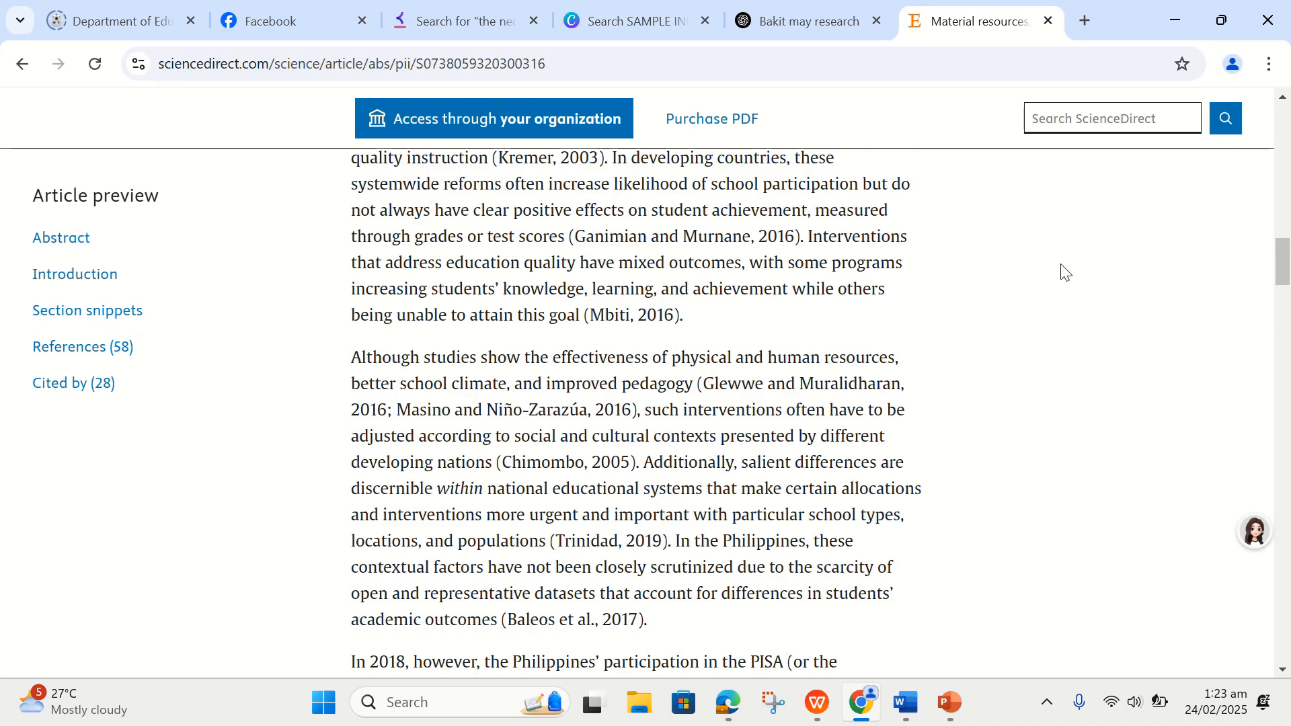
{"action": "left_click_drag", "start_coordinate": [1288, 269], "coordinate": [1288, 337]}
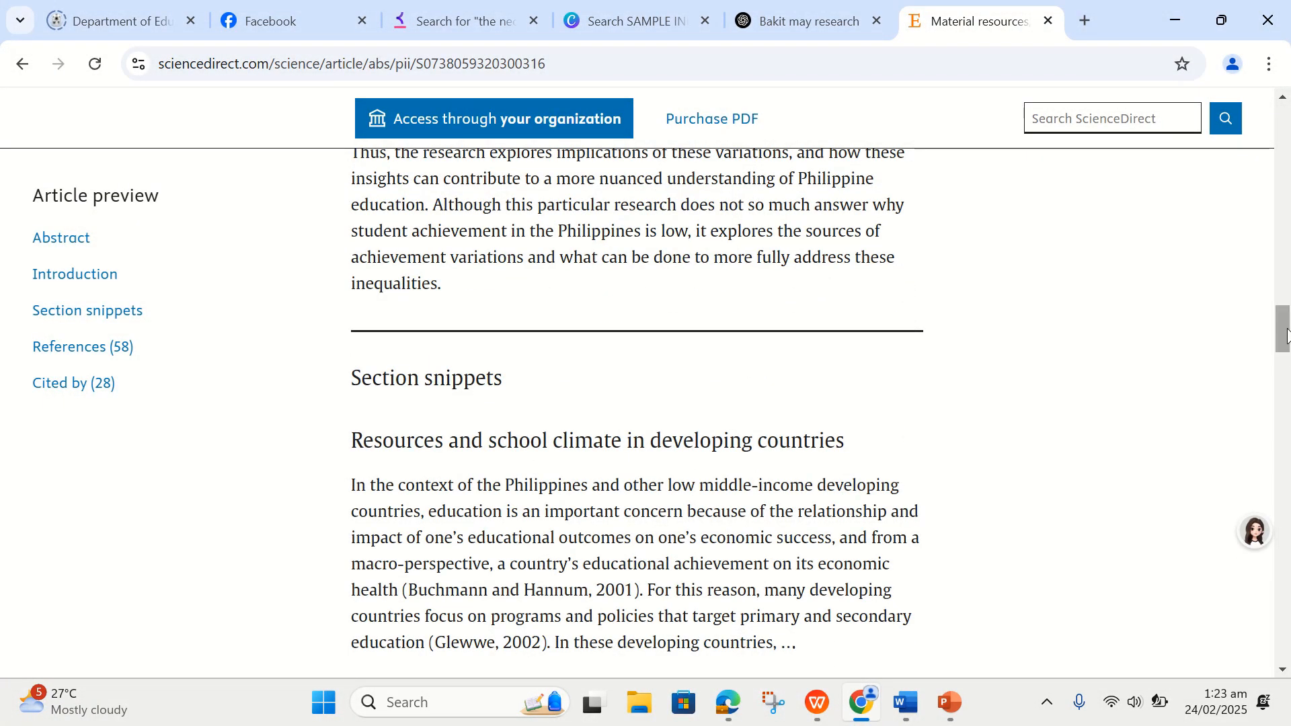
{"action": "left_click_drag", "start_coordinate": [1287, 334], "coordinate": [1280, 96]}
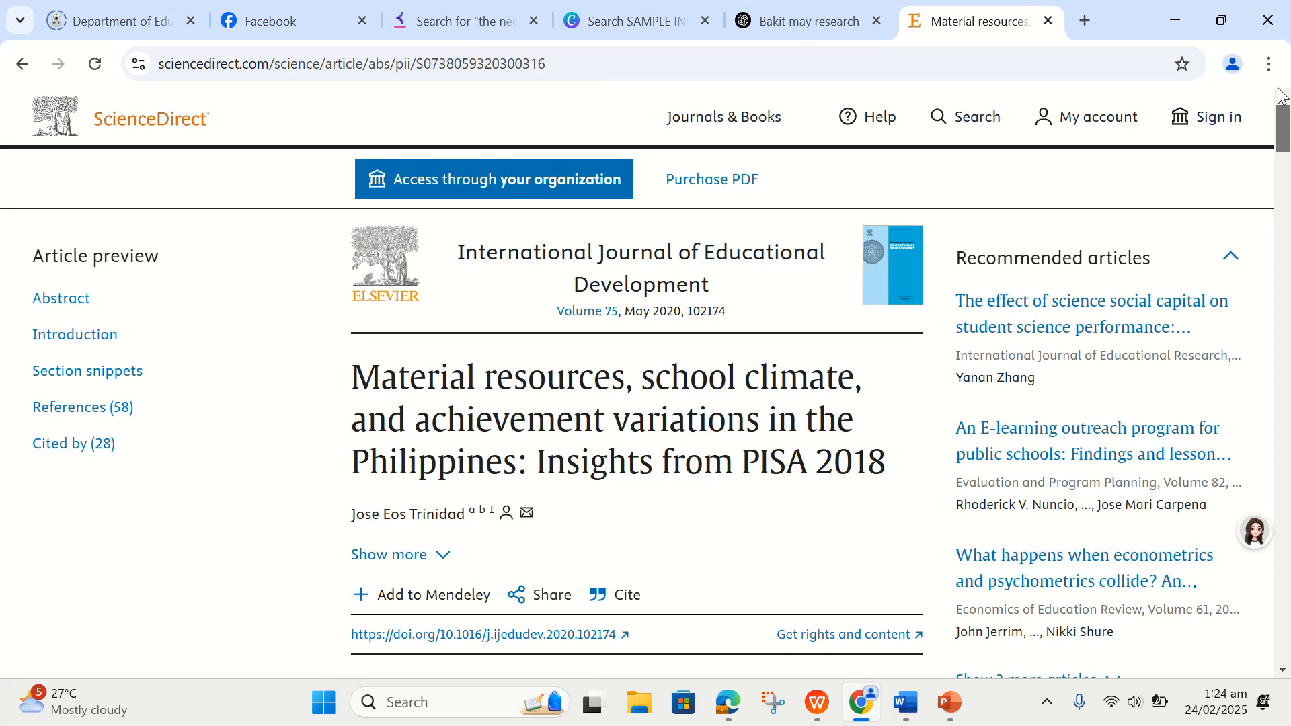
{"action": "scroll", "coordinate": [1282, 134], "scroll_direction": "down", "scroll_amount": 3}
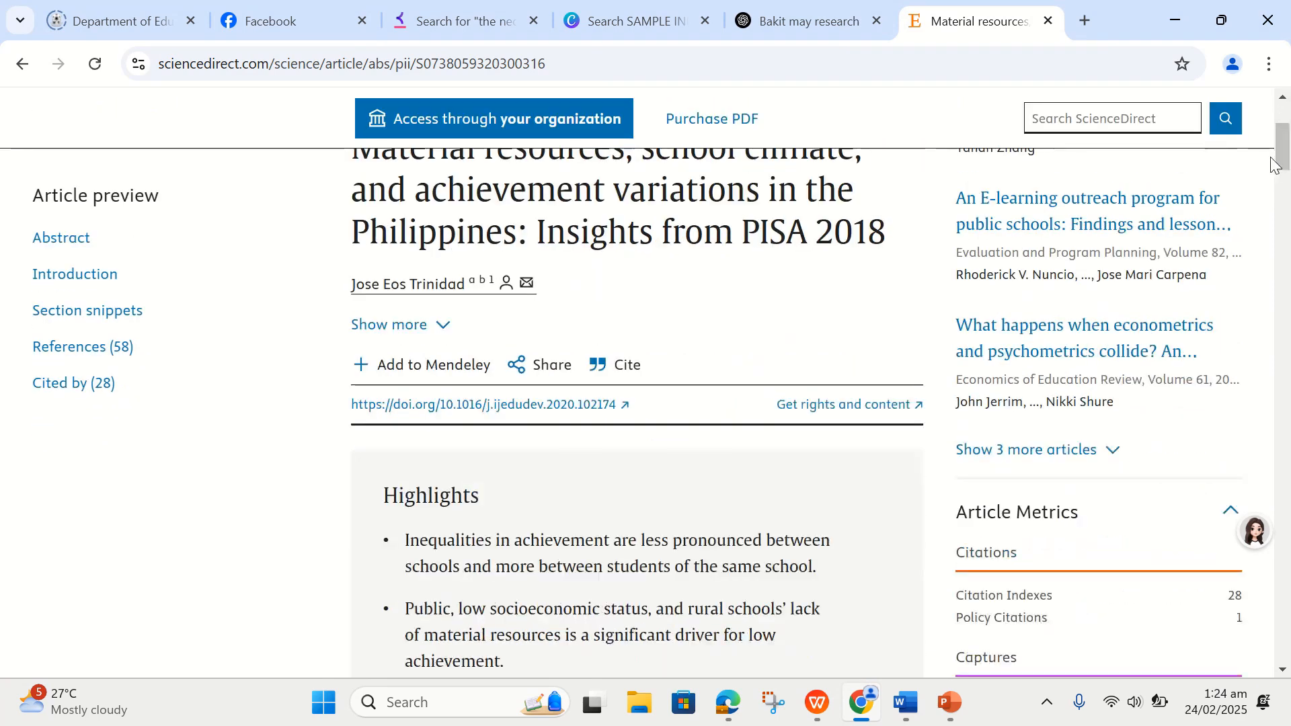
{"action": "left_click_drag", "start_coordinate": [1285, 165], "coordinate": [1285, 234]}
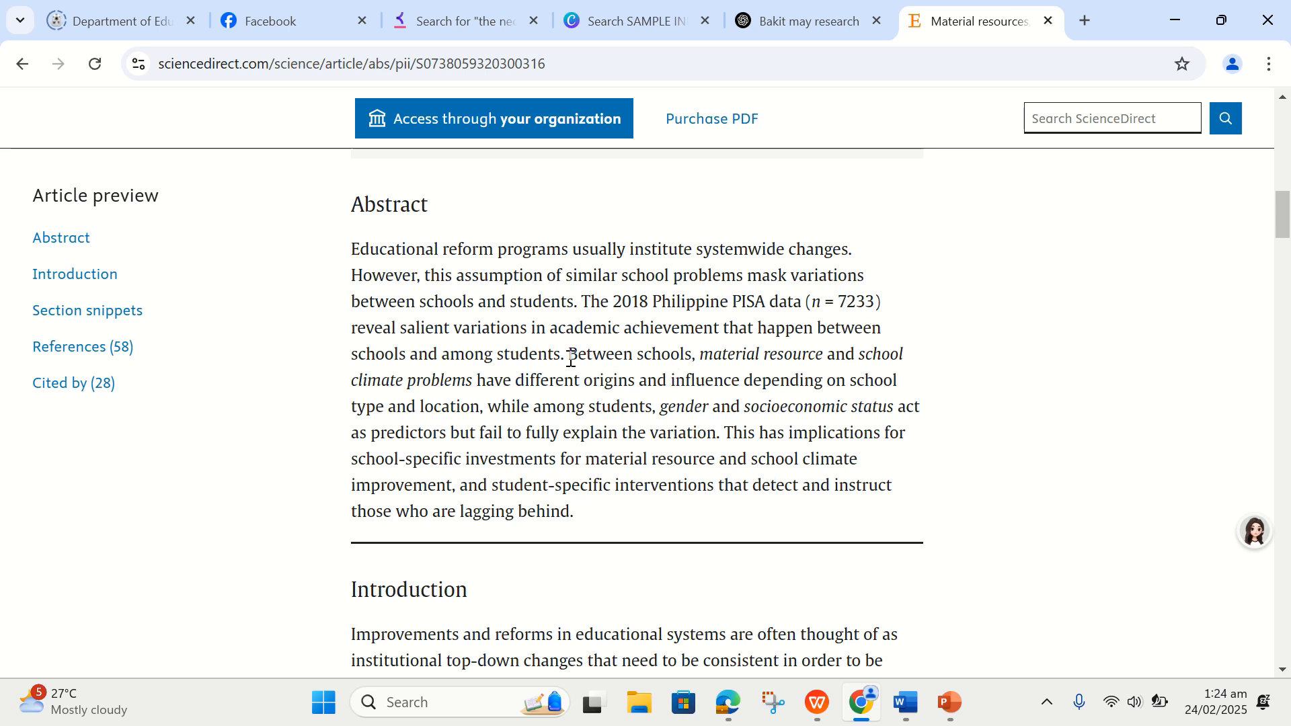
{"action": "left_click_drag", "start_coordinate": [570, 357], "coordinate": [723, 431]}
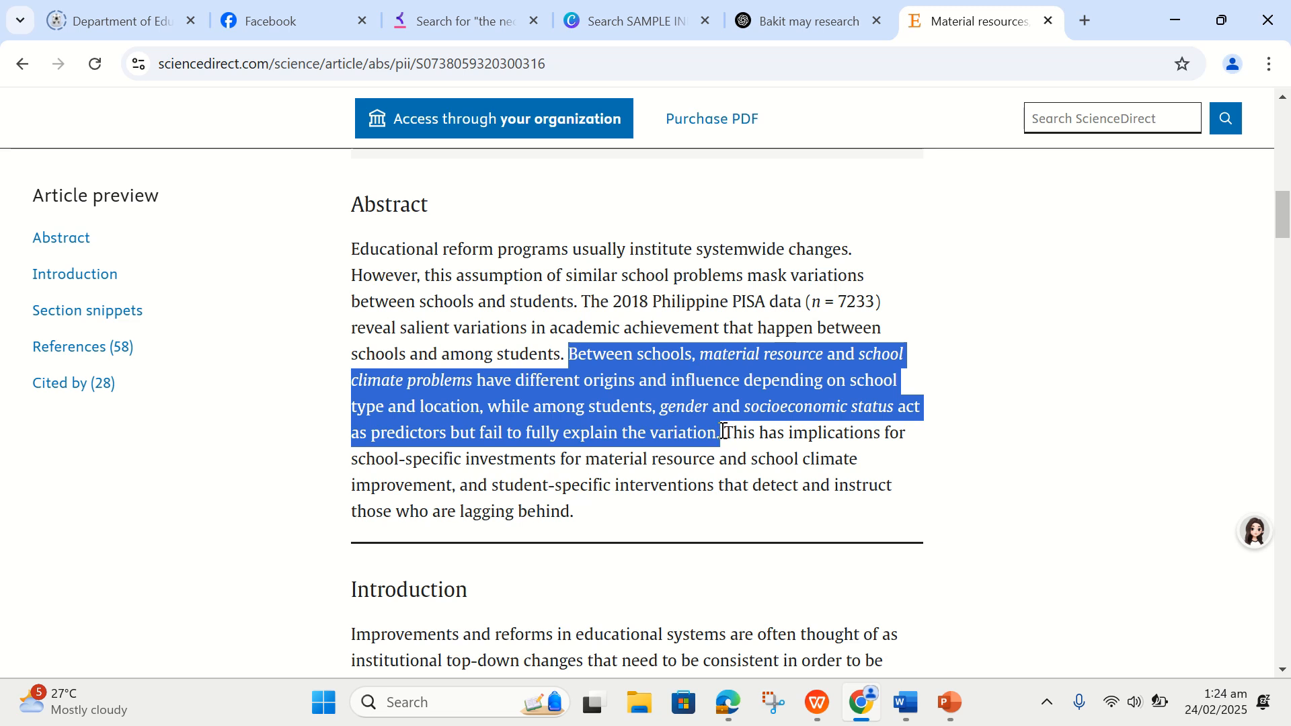
{"action": "right_click", "coordinate": [619, 405]}
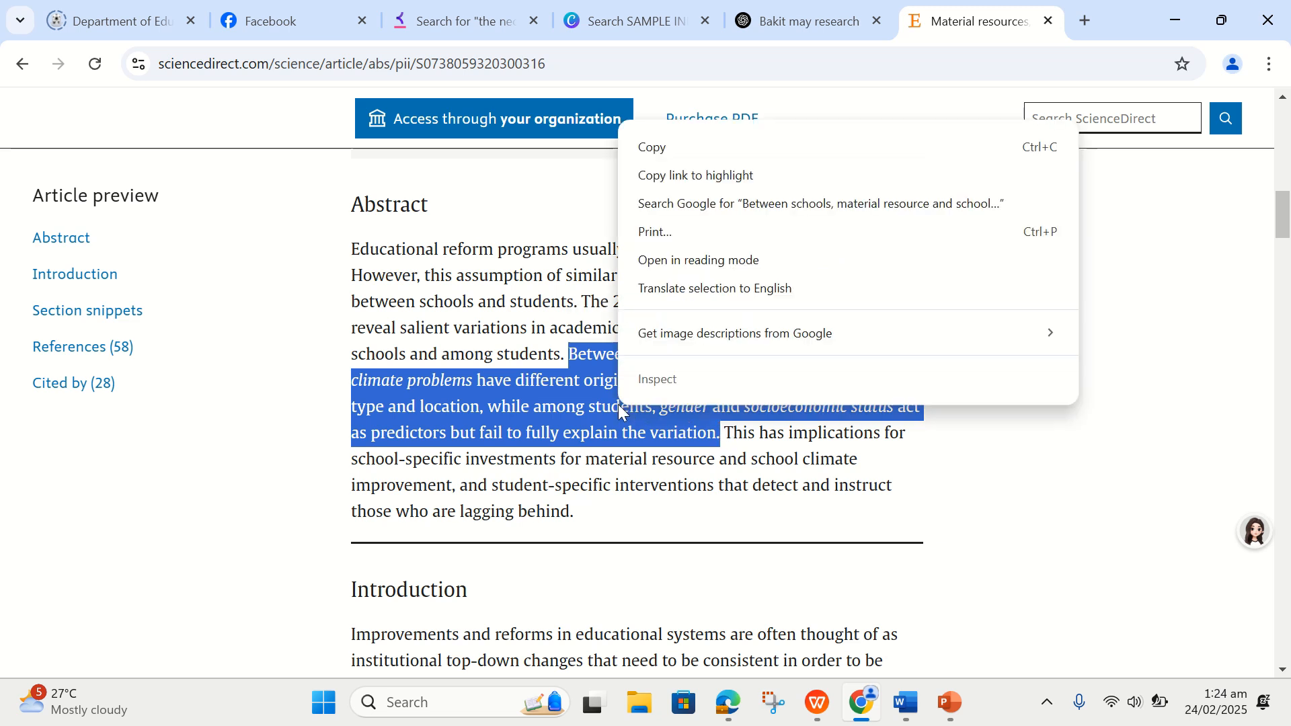
{"action": "left_click", "coordinate": [697, 146]}
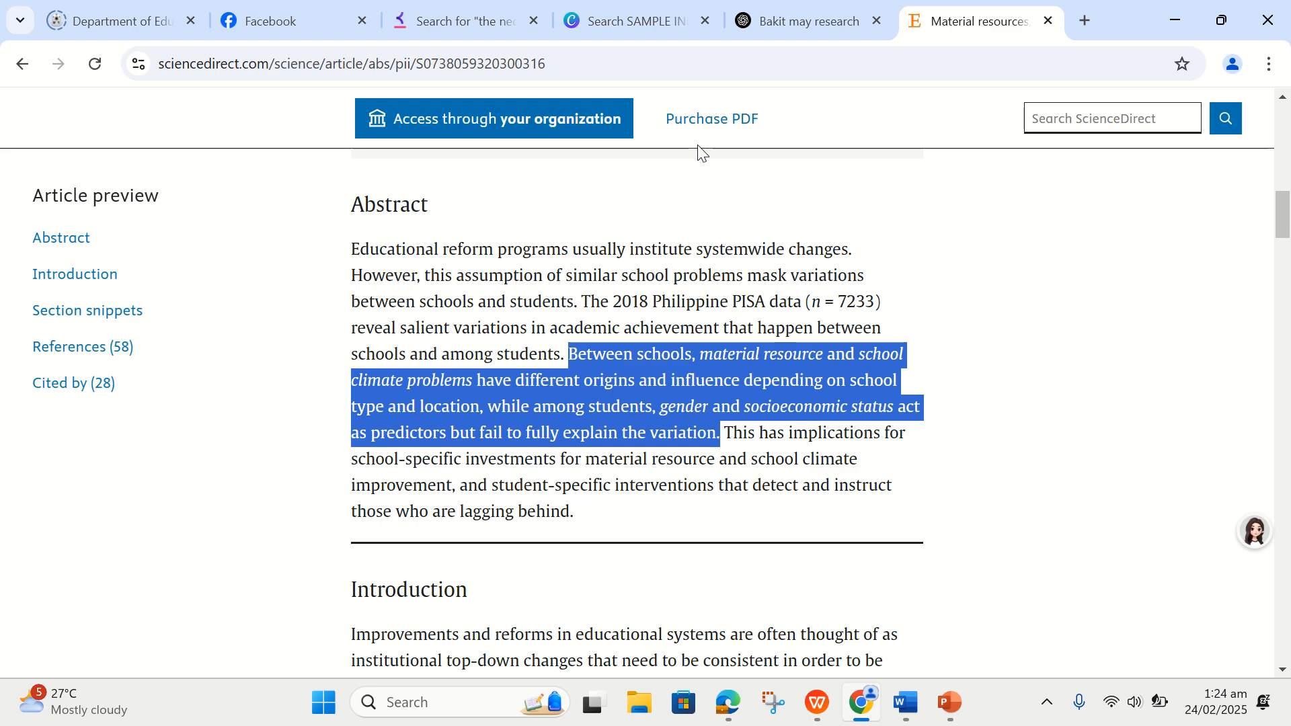
Step: Switch to Document5 in Word and paste the copied sentence after "2.", keeping the source formatting
{"action": "left_click", "coordinate": [922, 705]}
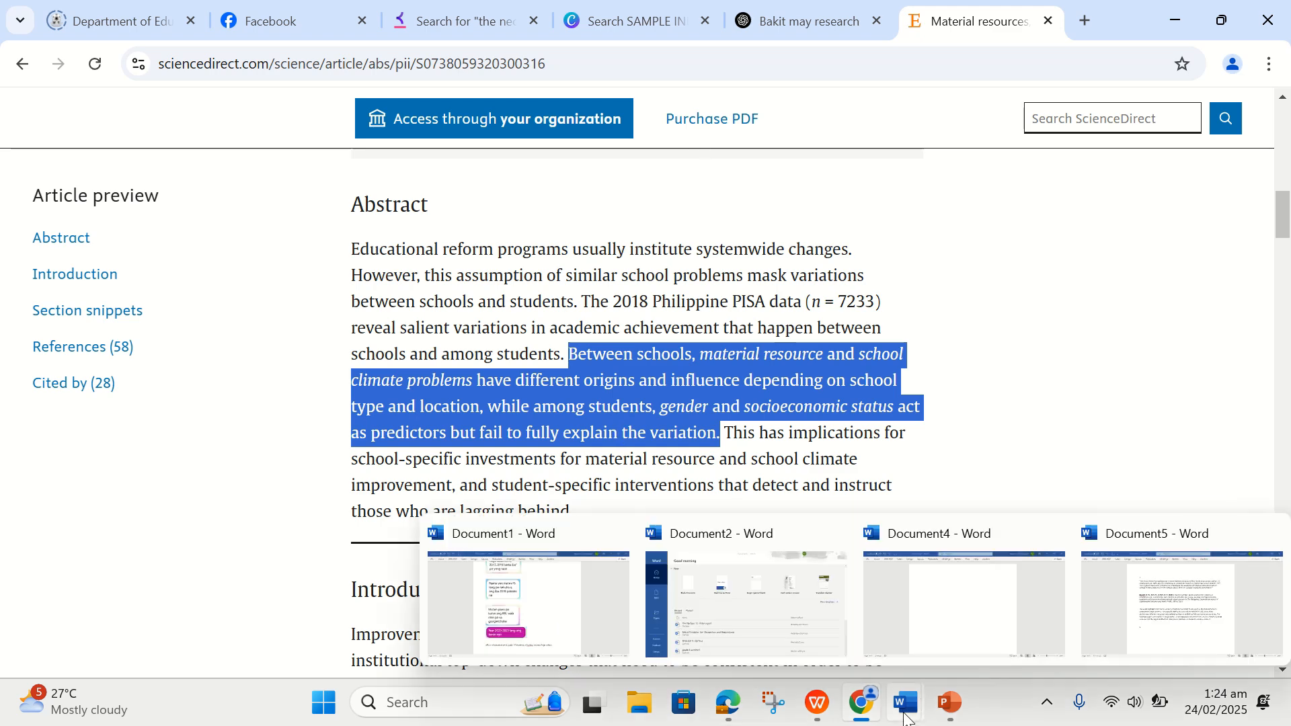
{"action": "left_click", "coordinate": [1091, 620]}
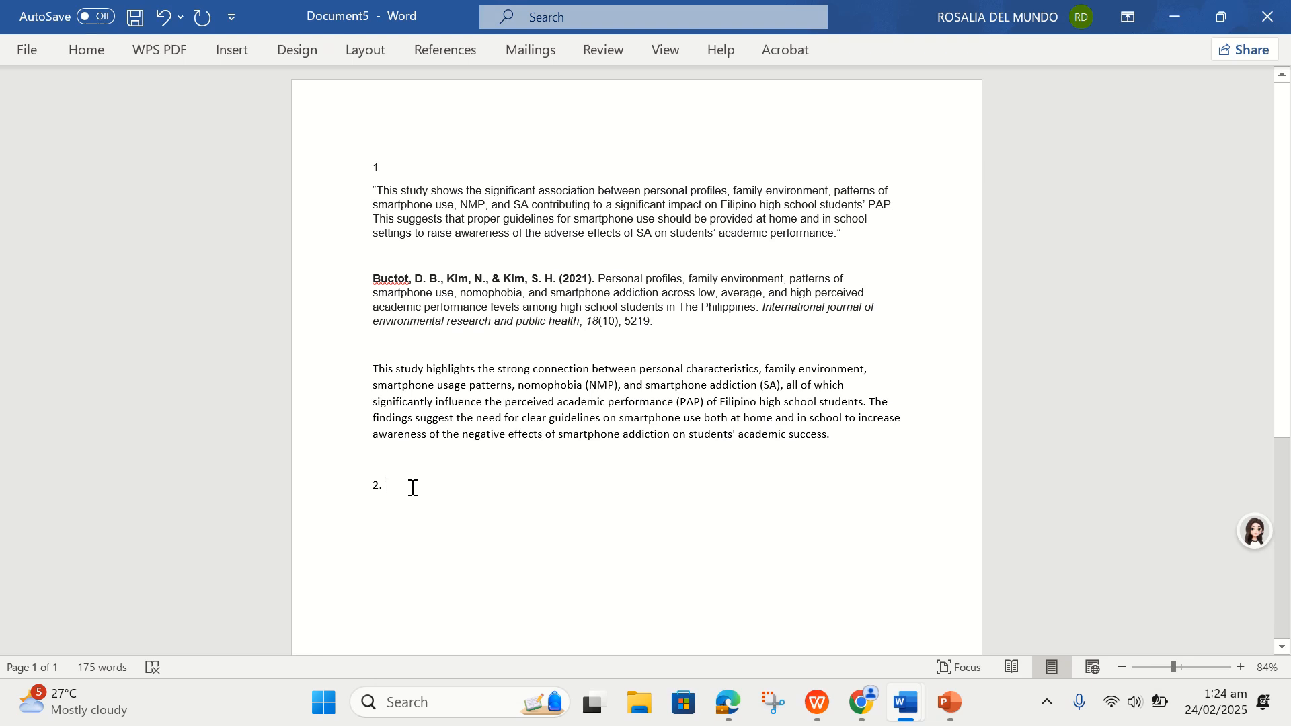
{"action": "right_click", "coordinate": [412, 488]}
{"action": "left_click", "coordinate": [457, 256]}
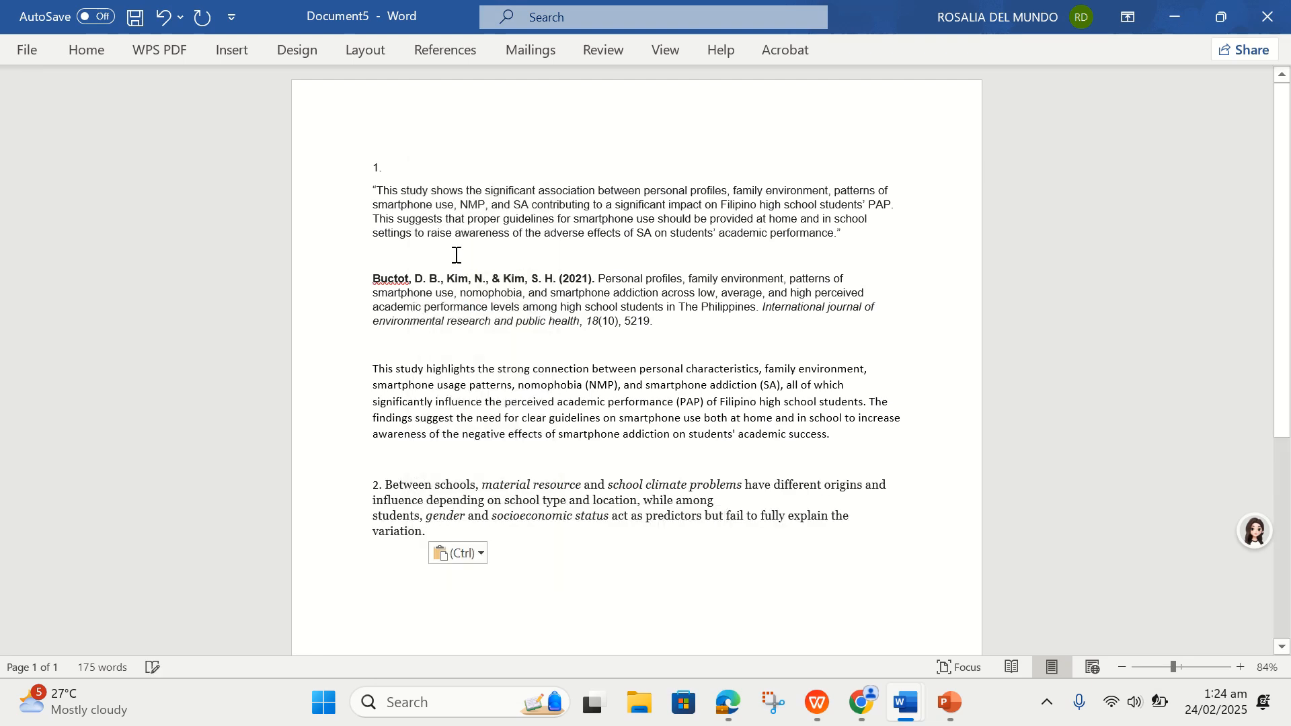
Step: Enclose the item 2 sentence, from "Between schools" to "variation.", in quotation marks and start a new line below it
{"action": "left_click", "coordinate": [388, 486]}
{"action": "type", "text": "\""}
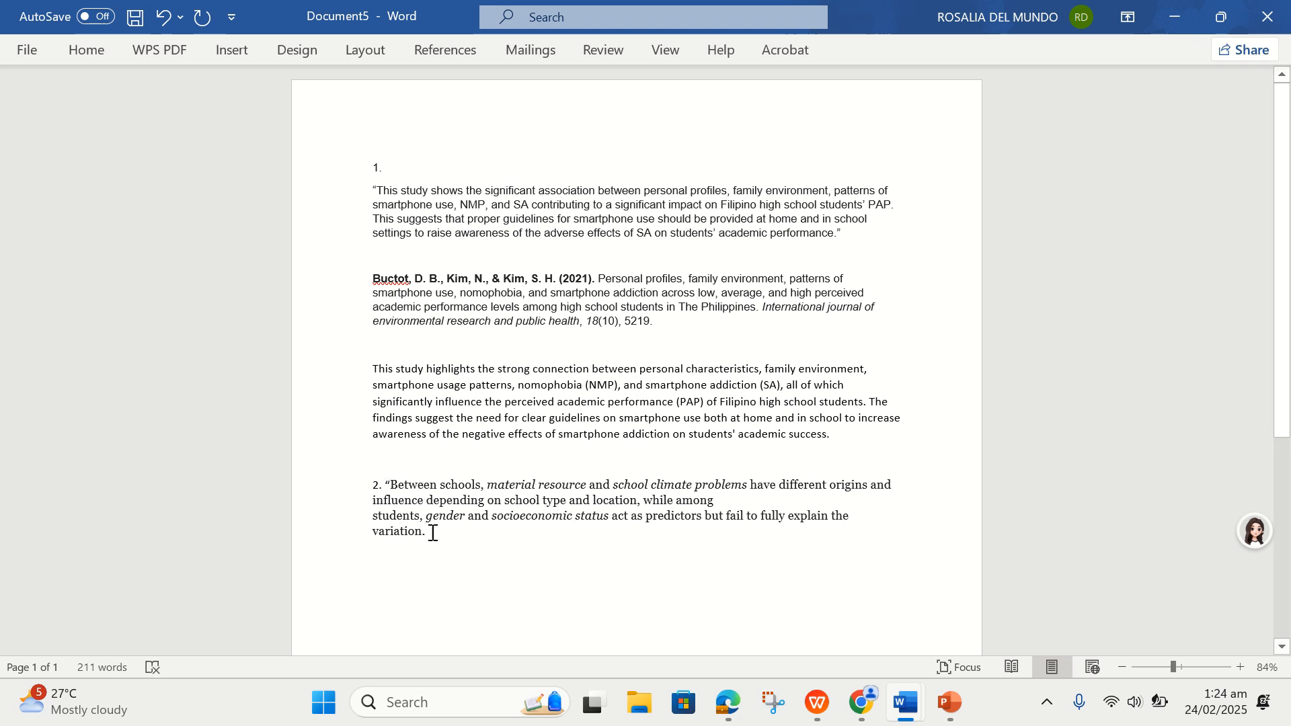
{"action": "type", "text": "\""}
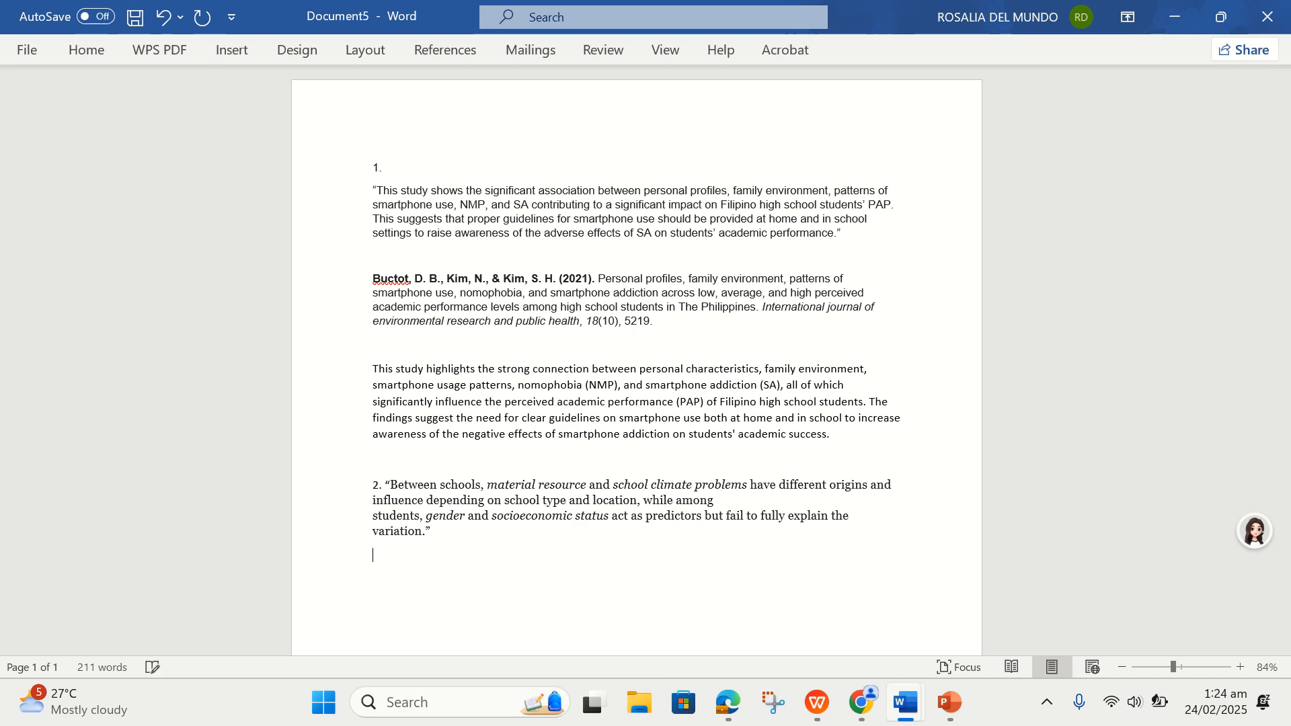
Step: In the browser, return to the Scholar results and copy the APA citation of "Material resources, school climate, and achievement variations in the Philippines"
{"action": "left_click", "coordinate": [856, 715]}
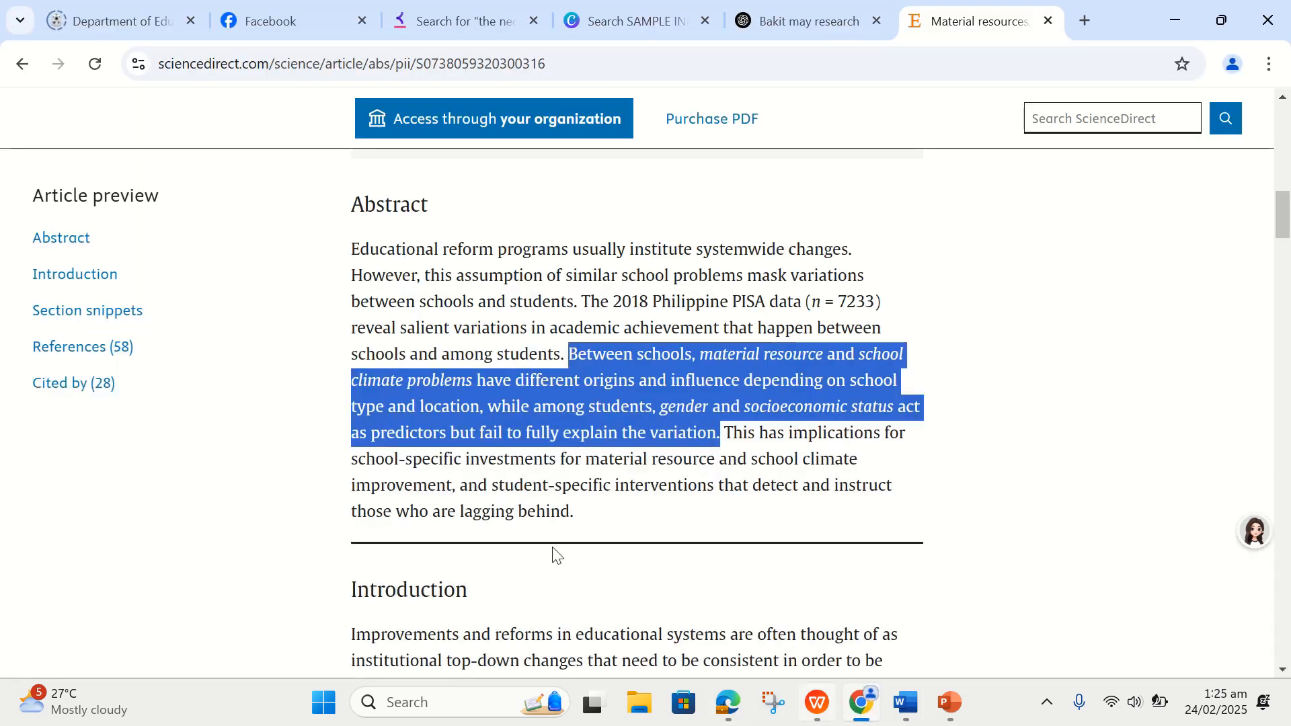
{"action": "left_click", "coordinate": [24, 64]}
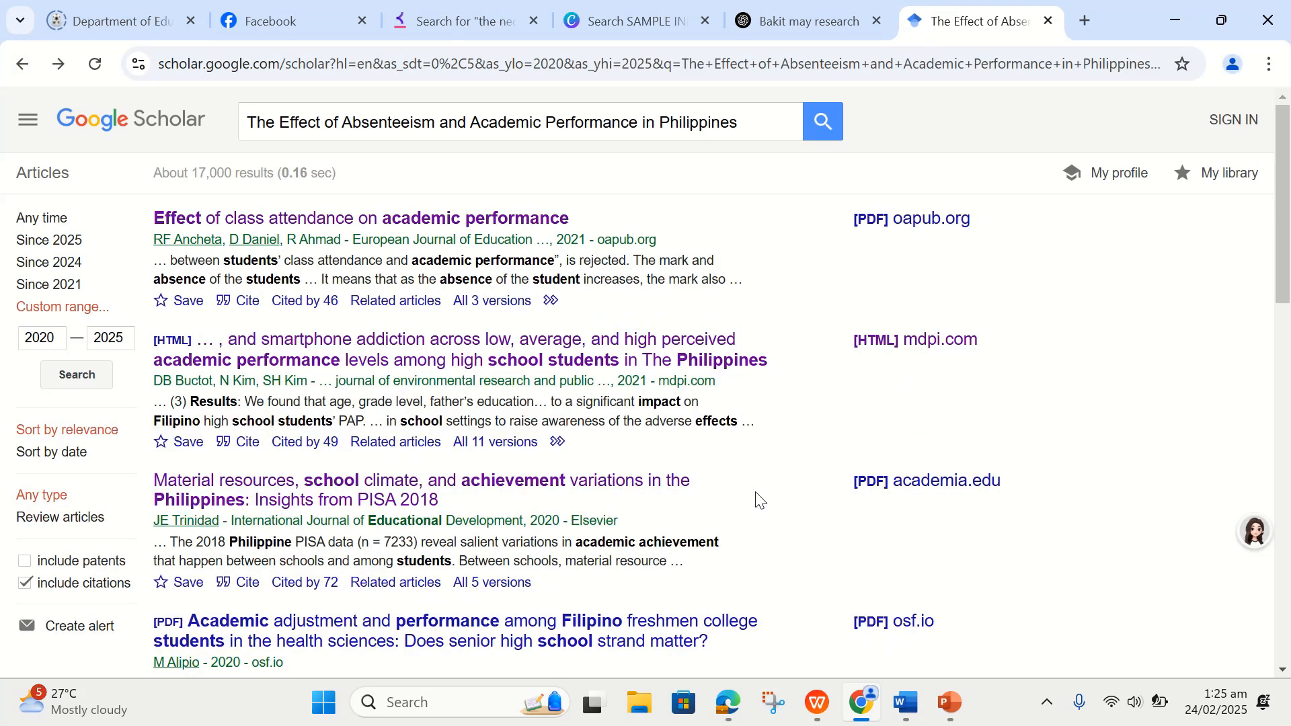
{"action": "left_click", "coordinate": [228, 588]}
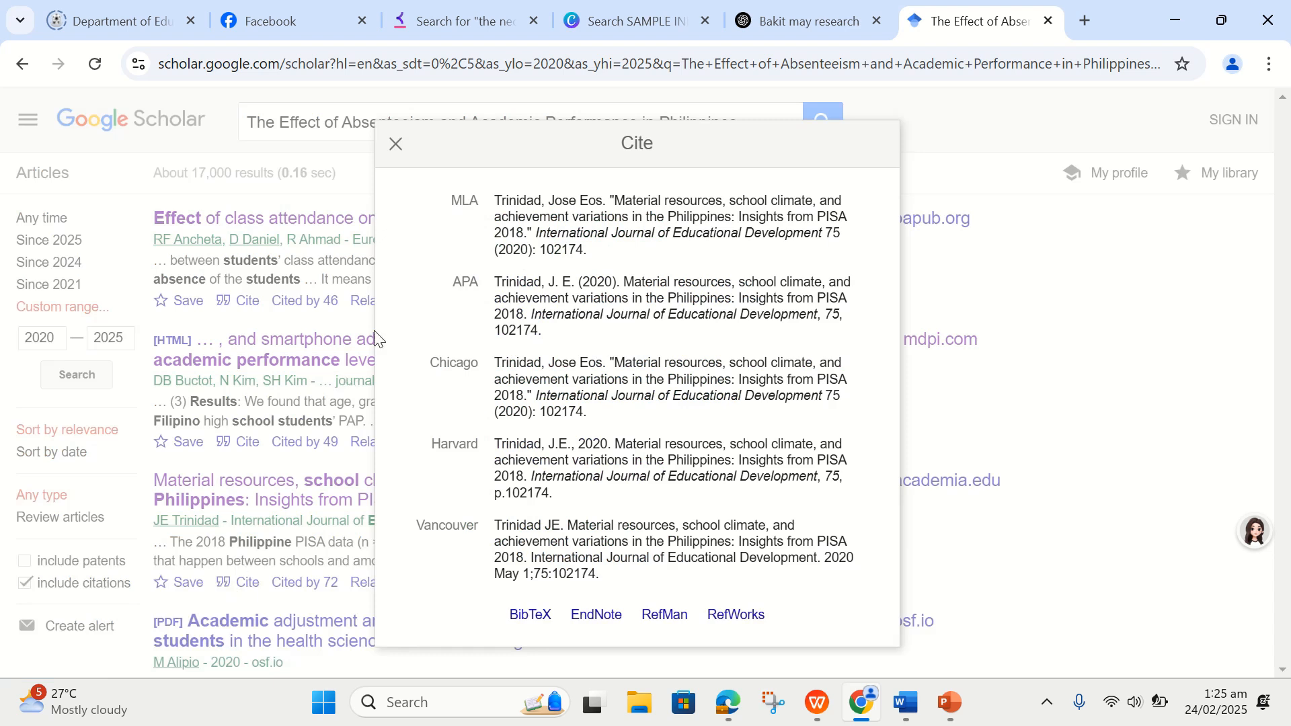
{"action": "left_click_drag", "start_coordinate": [497, 277], "coordinate": [532, 333]}
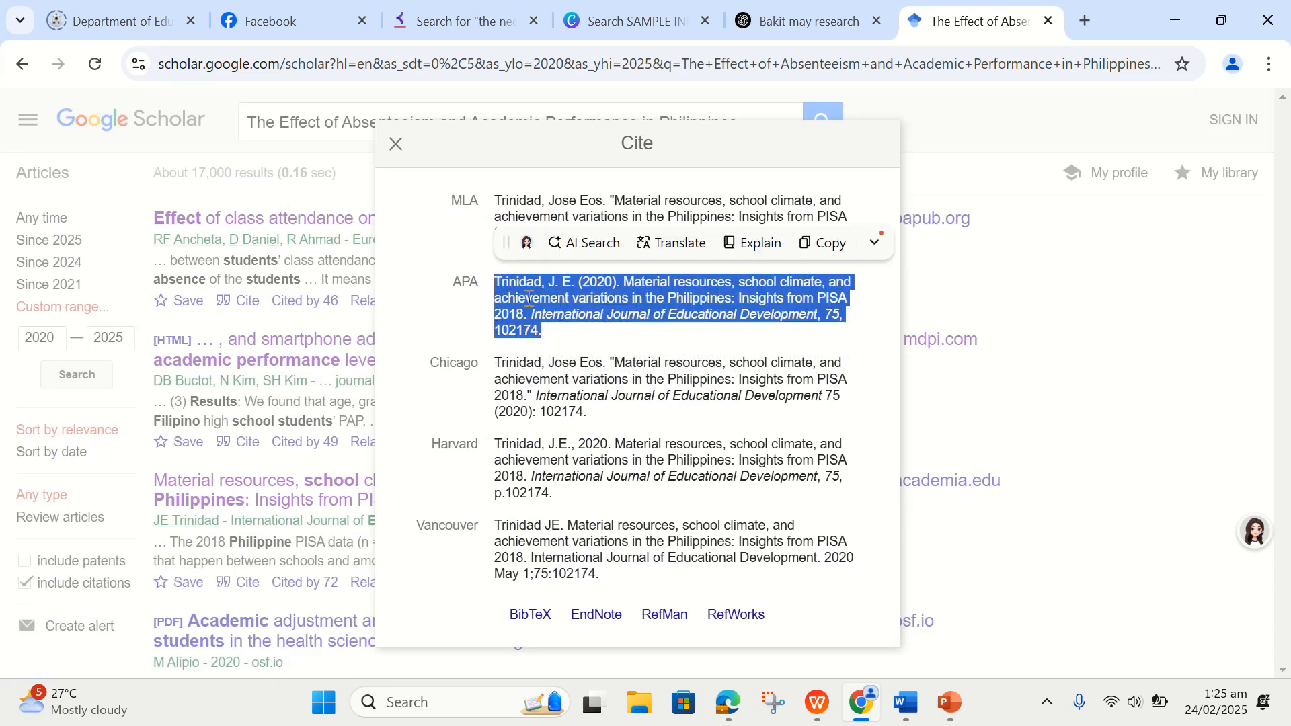
{"action": "right_click", "coordinate": [530, 300]}
{"action": "left_click", "coordinate": [562, 326]}
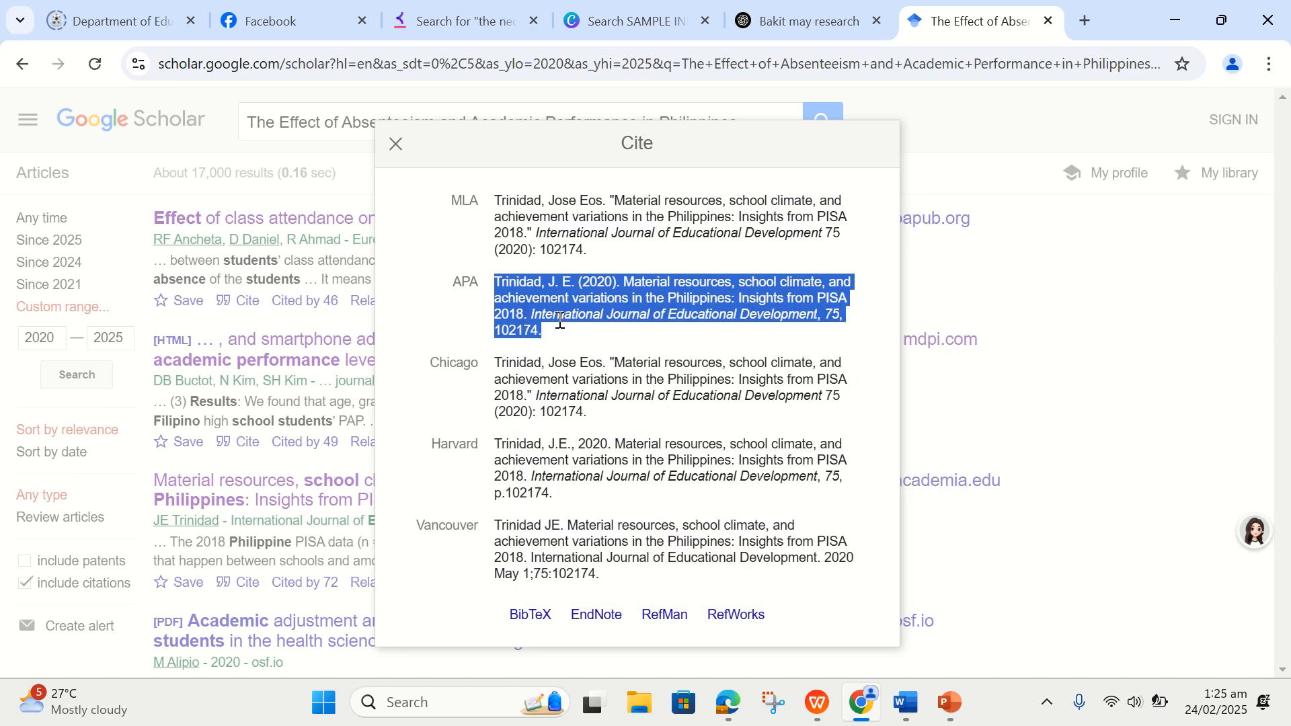
Step: Switch to Document5 in Word and paste the APA citation below the item 2 quote, keeping the source formatting
{"action": "mouse_move", "coordinate": [910, 714]}
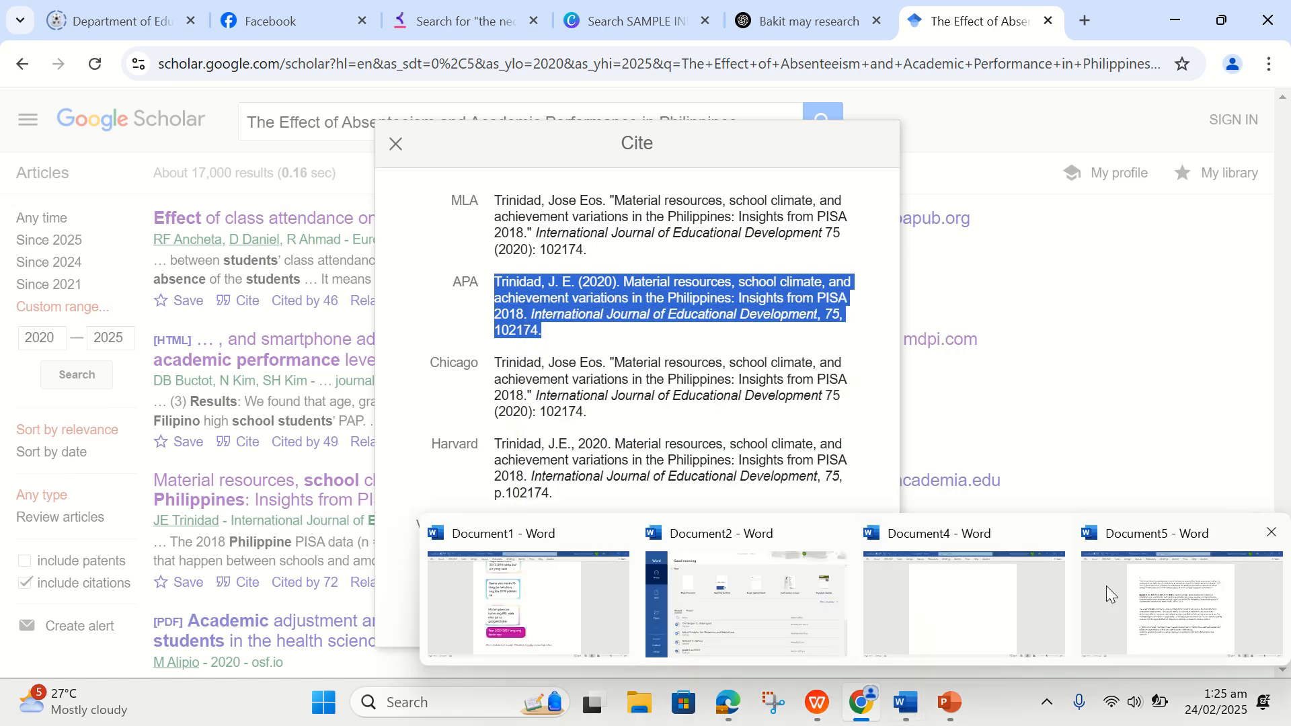
{"action": "mouse_move", "coordinate": [1108, 590]}
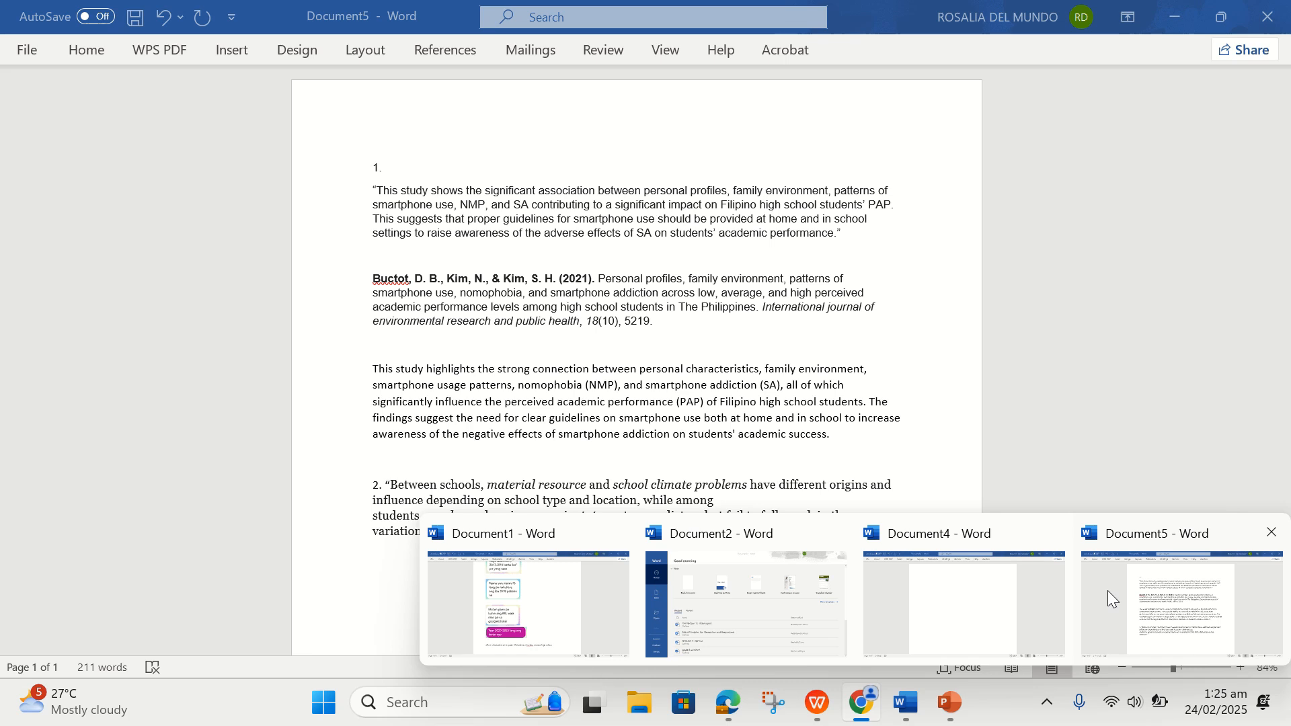
{"action": "left_click", "coordinate": [1108, 591]}
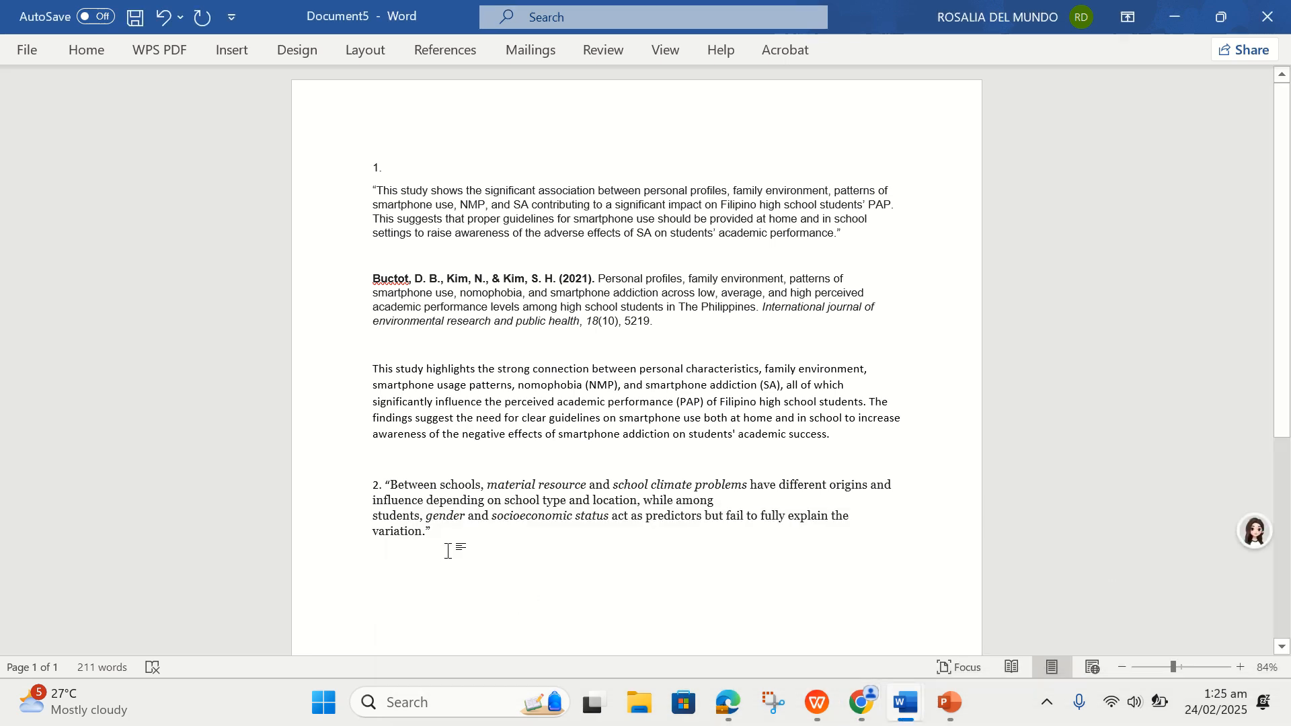
{"action": "left_click", "coordinate": [398, 565]}
{"action": "right_click", "coordinate": [400, 562]}
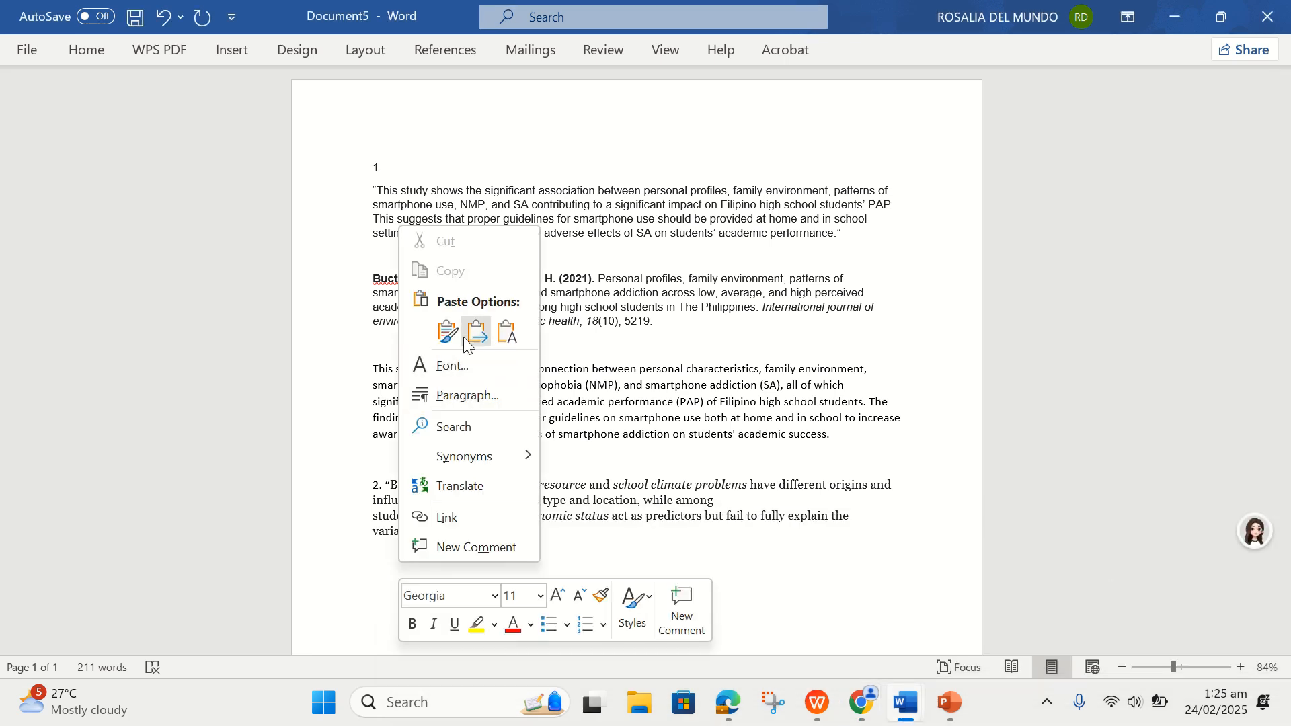
{"action": "left_click", "coordinate": [458, 328]}
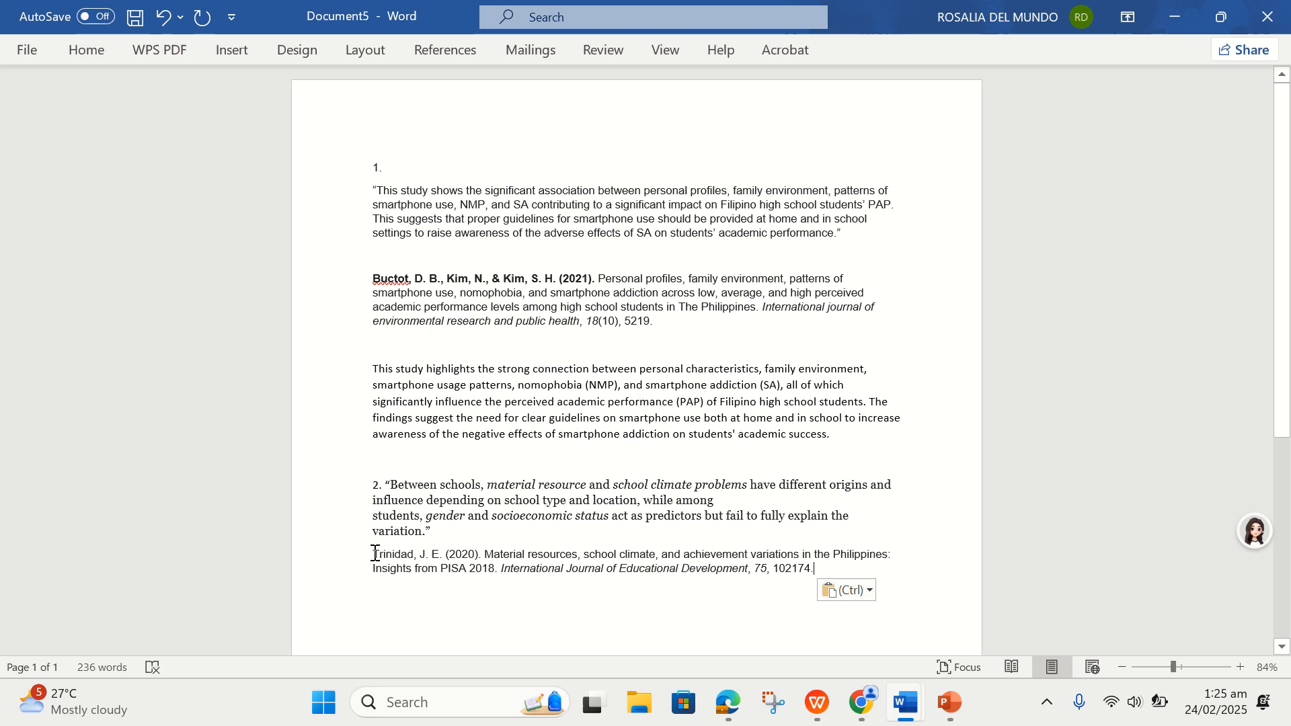
{"action": "left_click_drag", "start_coordinate": [375, 554], "coordinate": [482, 552]}
{"action": "left_click", "coordinate": [474, 555]}
{"action": "double_click", "coordinate": [476, 555]}
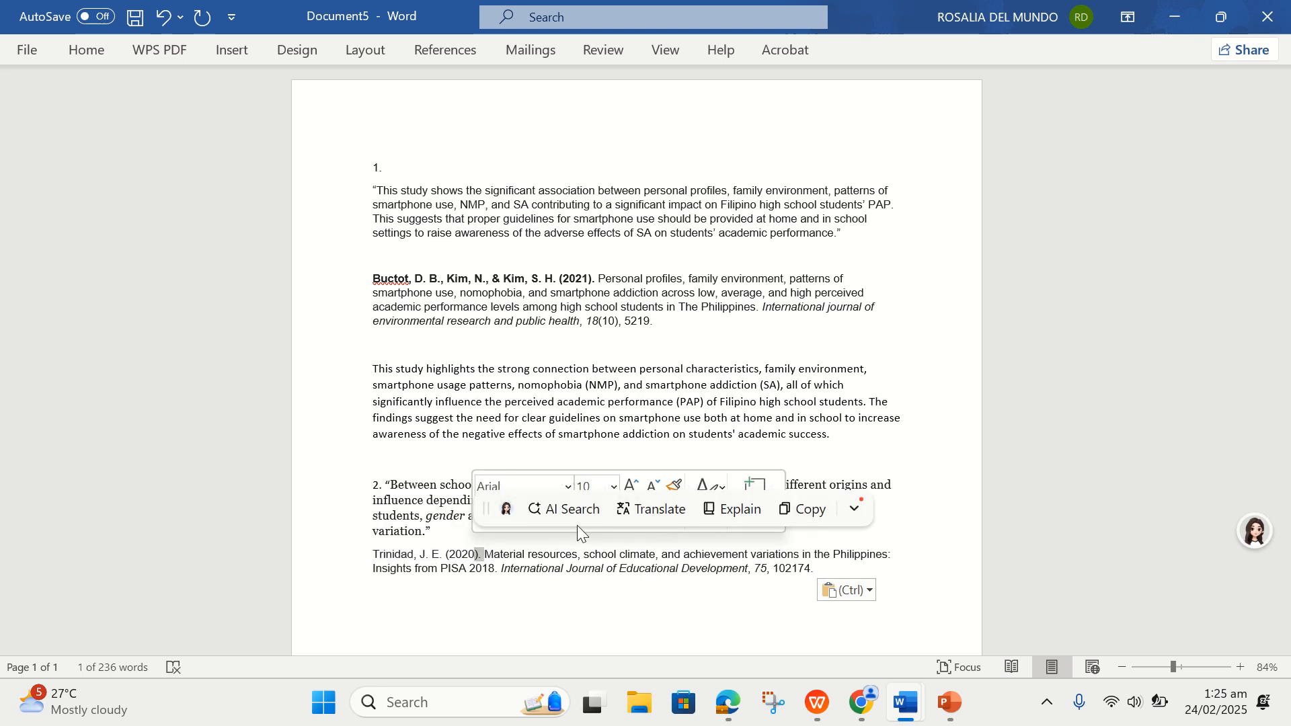
{"action": "left_click", "coordinate": [548, 640]}
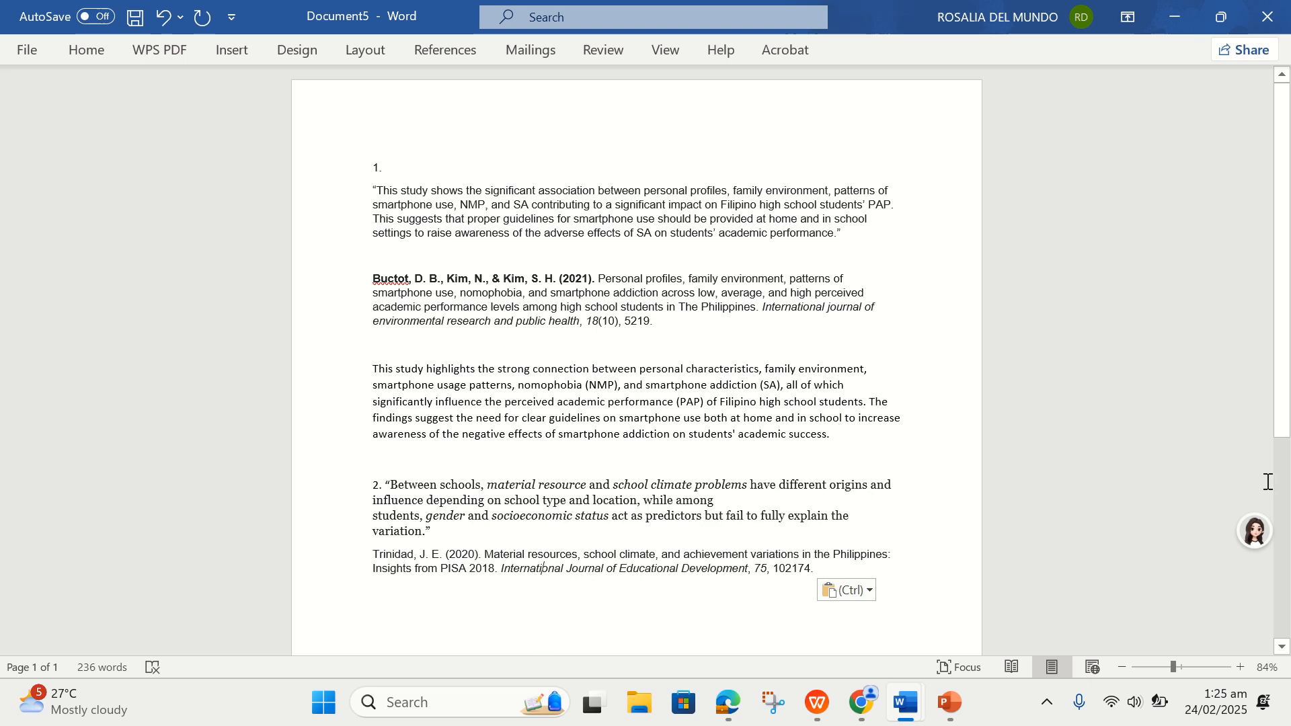
{"action": "left_click_drag", "start_coordinate": [1286, 407], "coordinate": [1285, 458]}
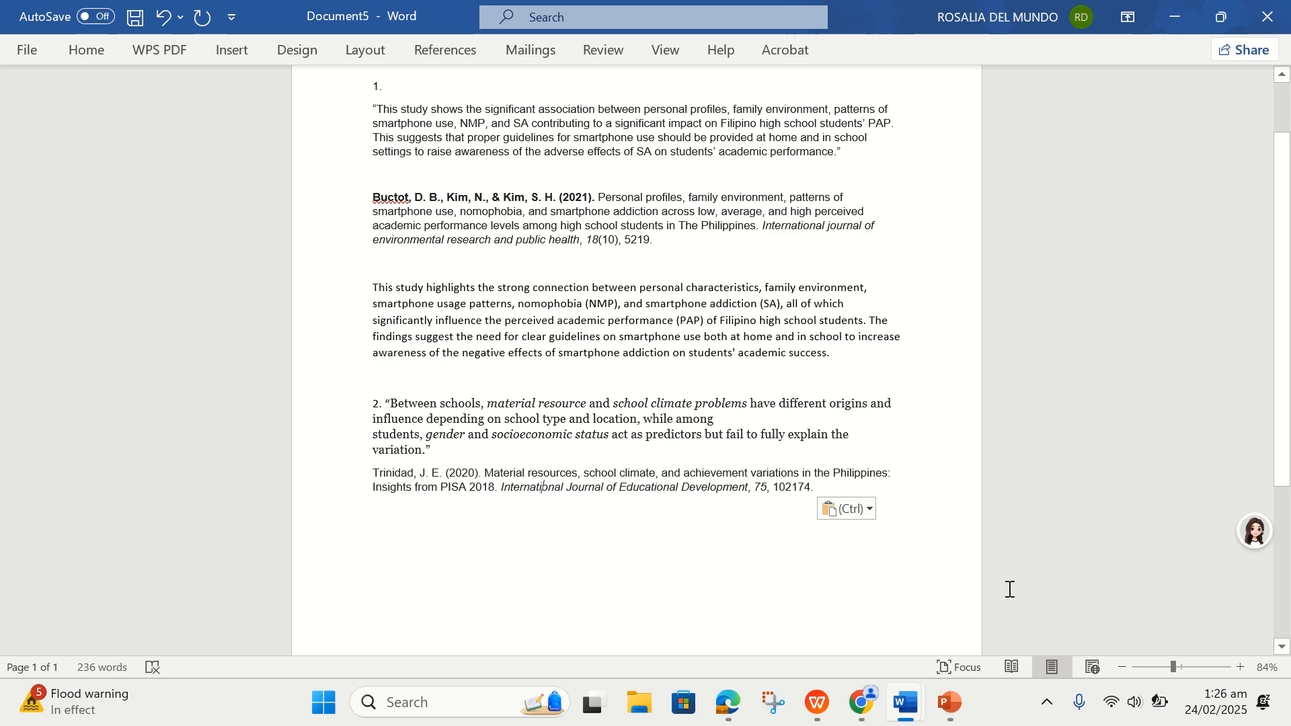
{"action": "left_click", "coordinate": [860, 704]}
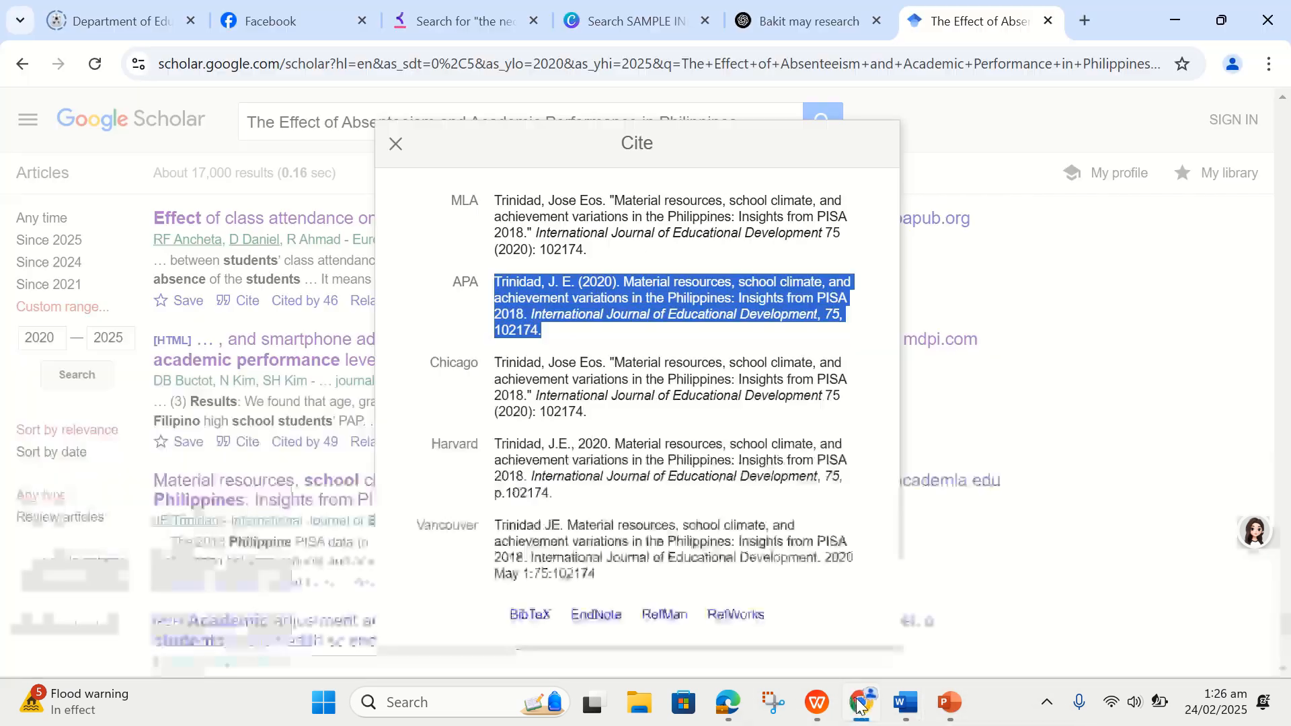
{"action": "left_click", "coordinate": [908, 718]}
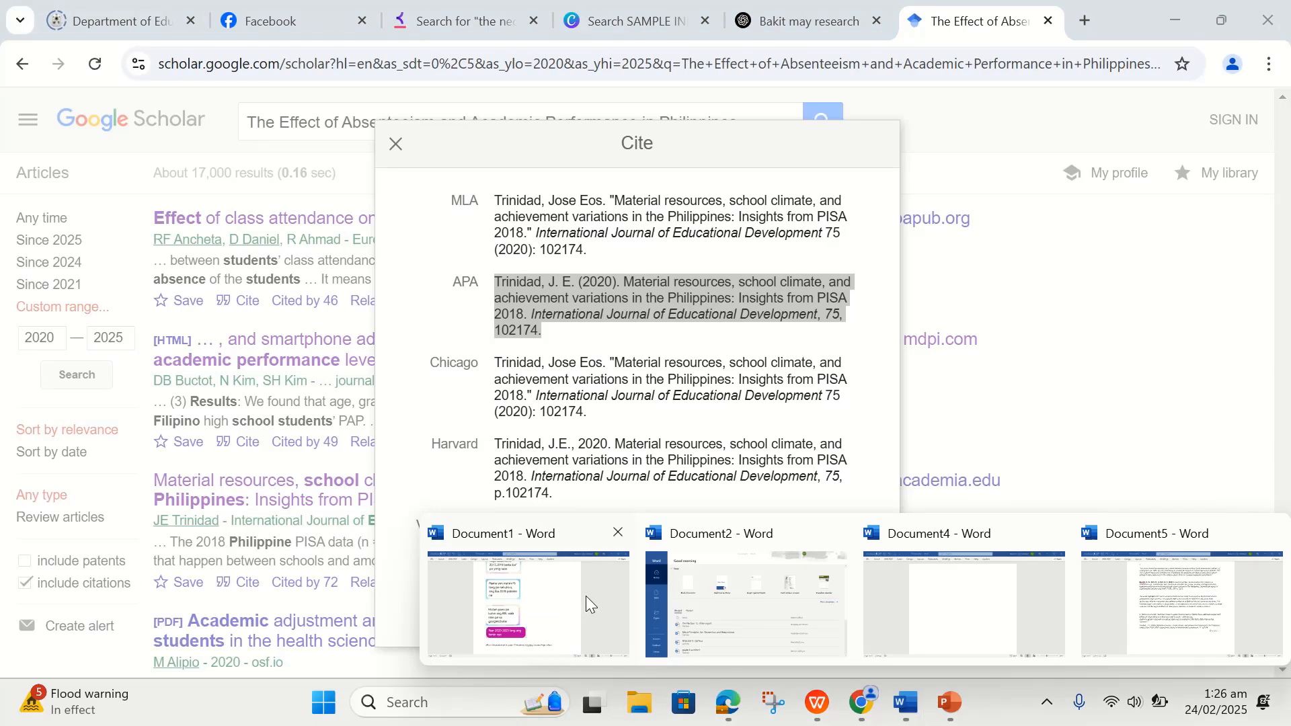
{"action": "left_click", "coordinate": [586, 596]}
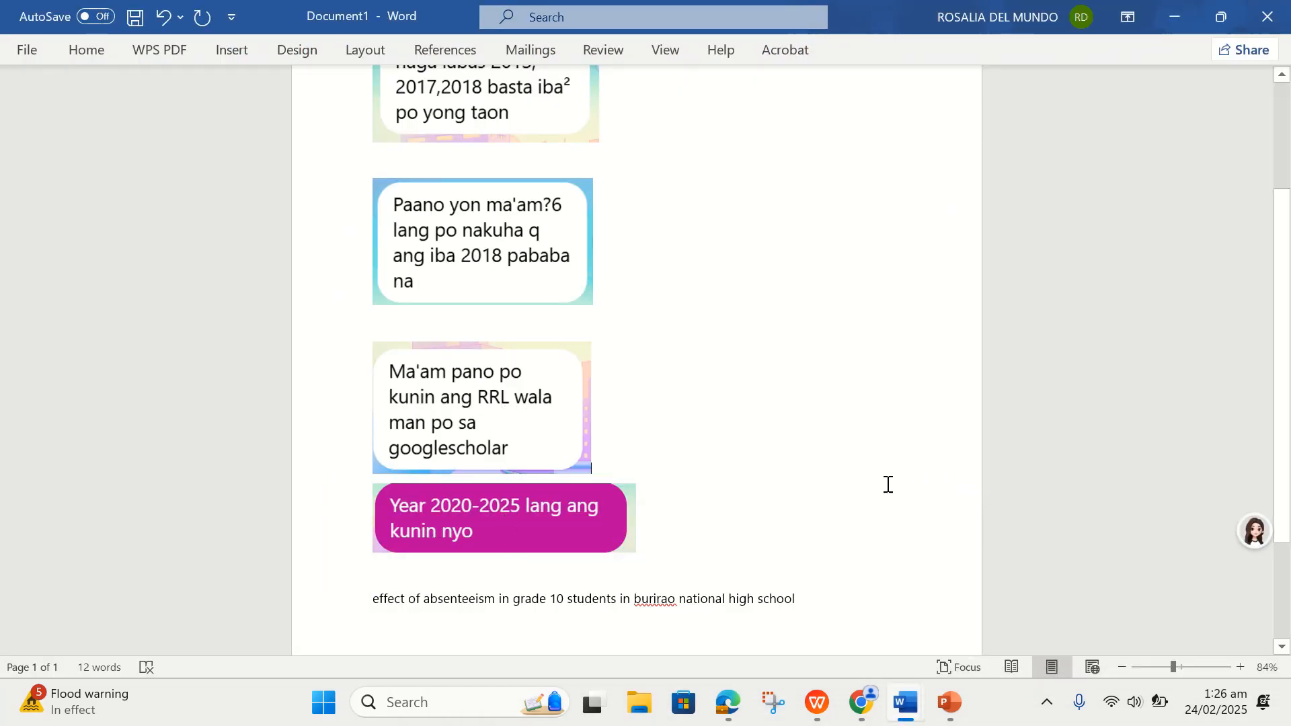
{"action": "mouse_move", "coordinate": [953, 701]}
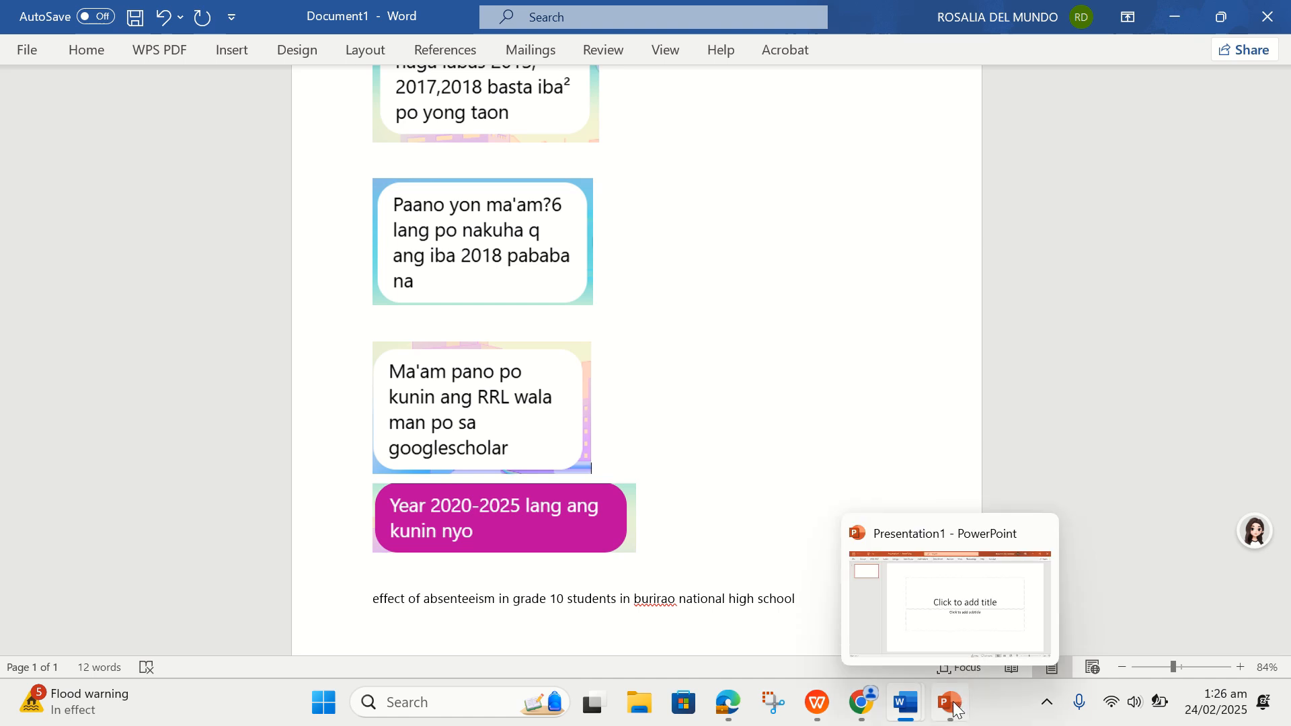
{"action": "left_click", "coordinate": [954, 701]}
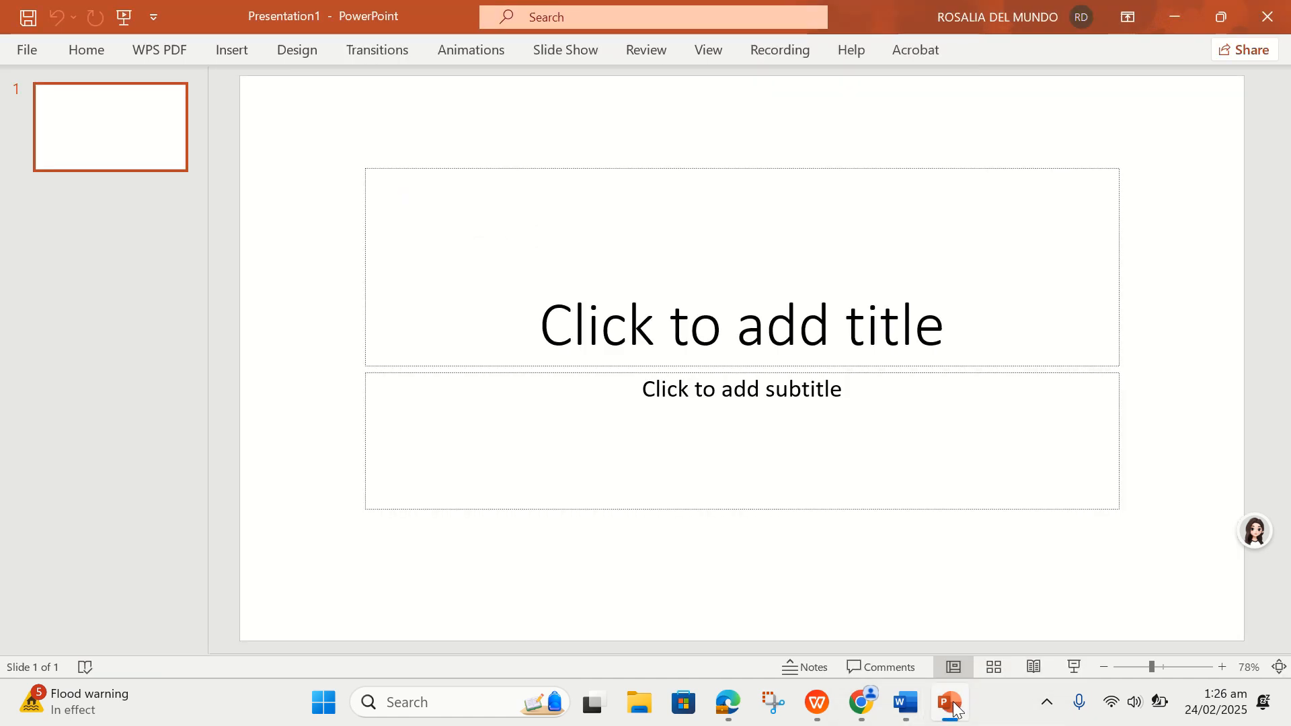
{"action": "left_click", "coordinate": [863, 706]}
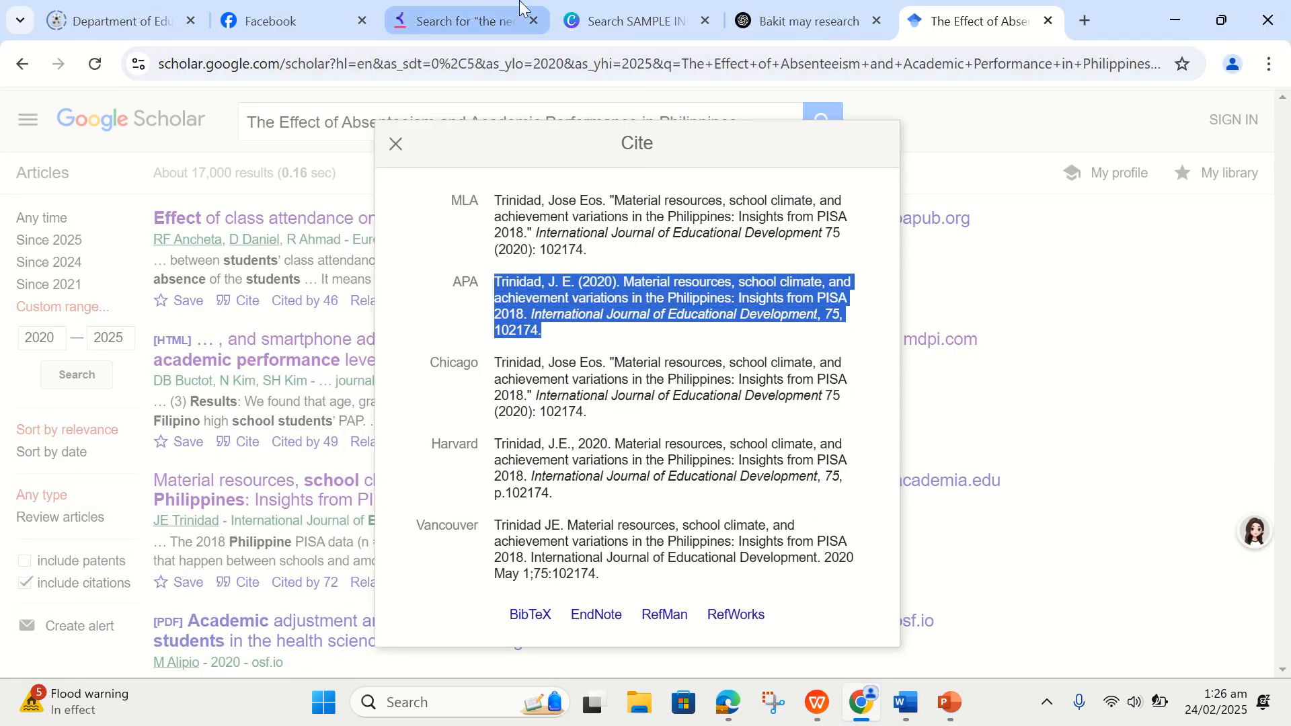
{"action": "left_click", "coordinate": [515, 44]}
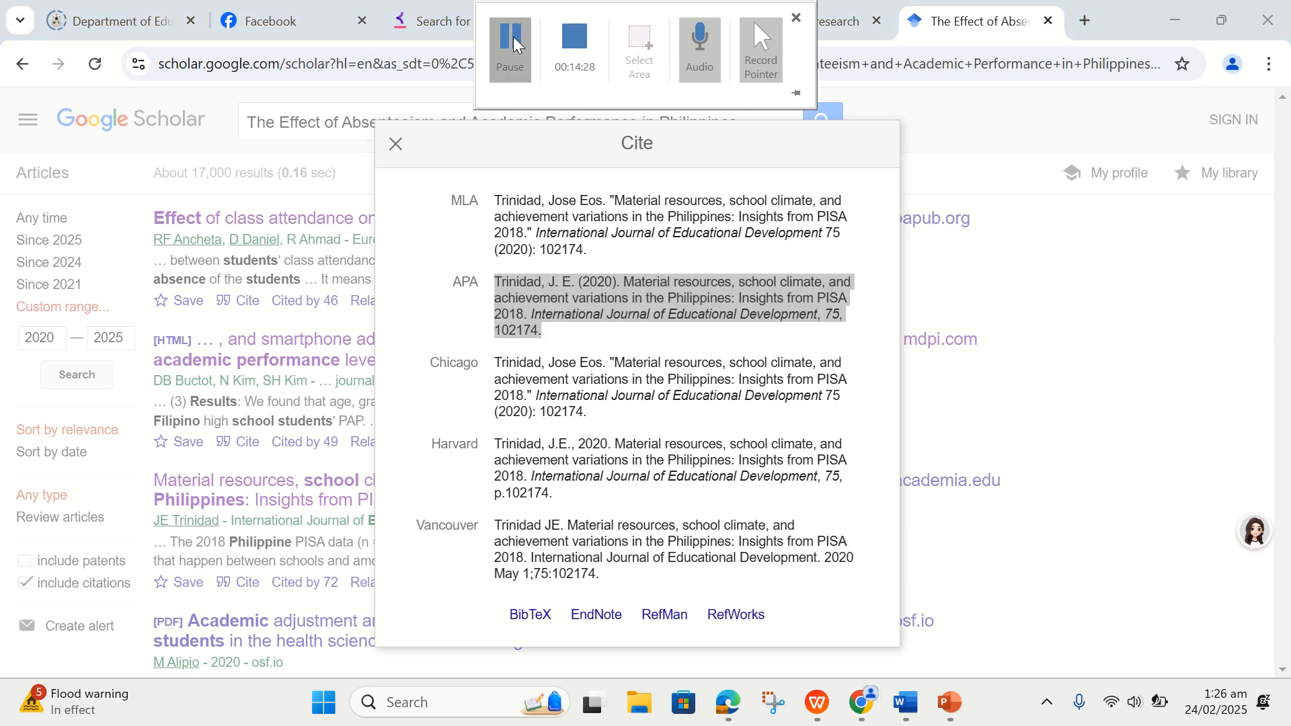